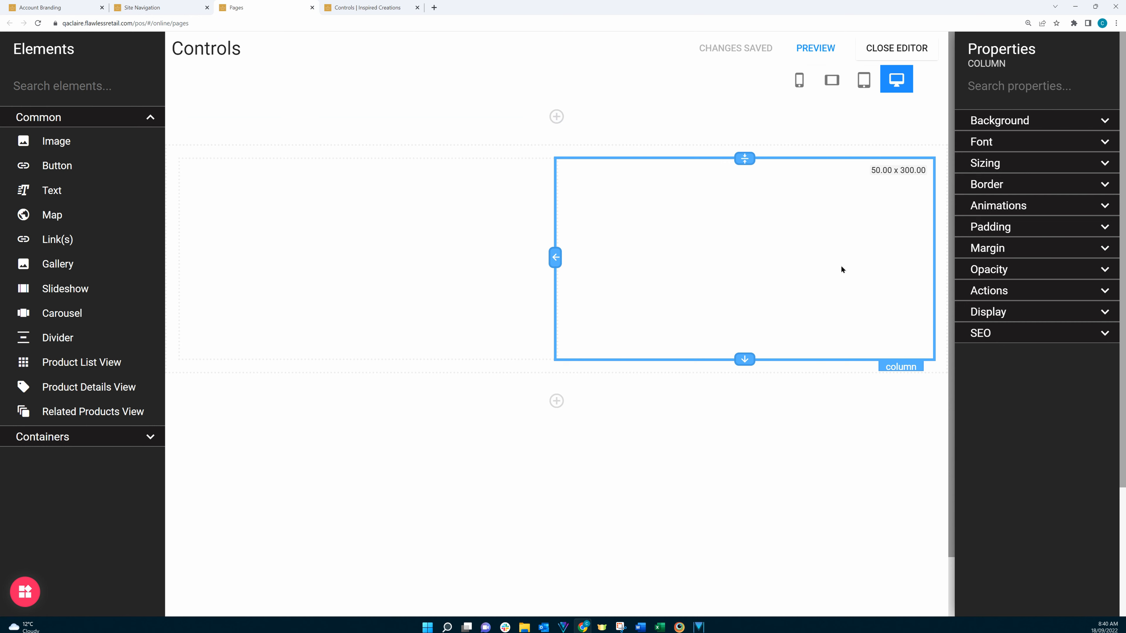
Set the right column's background to Image / Video using Collage 3.png from the Jewelry folder.
click(991, 121)
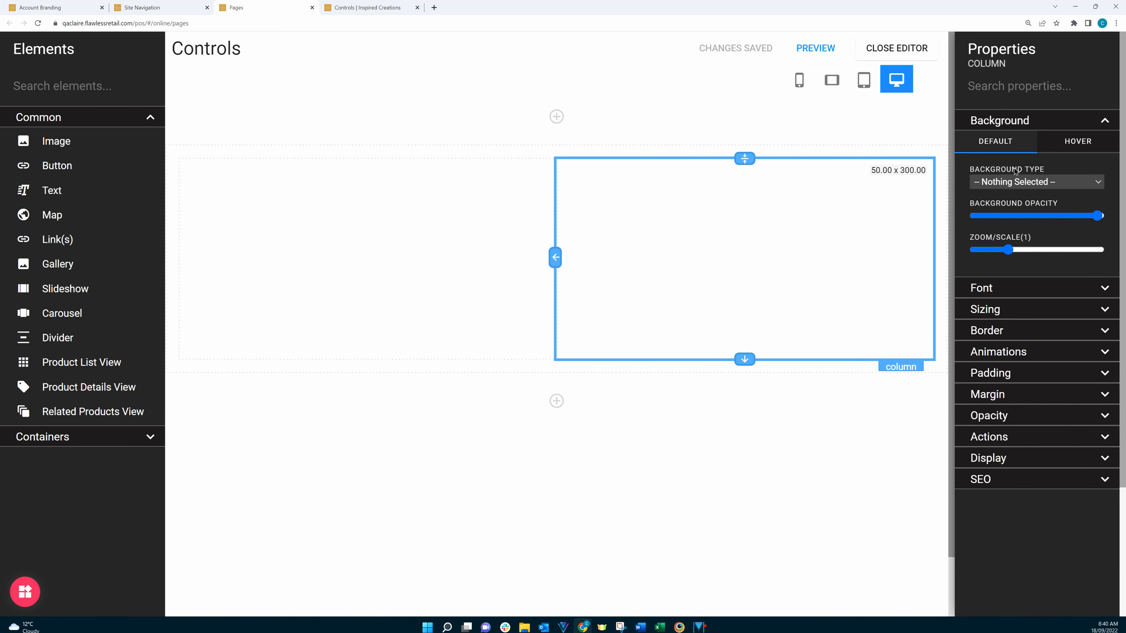
click(1017, 183)
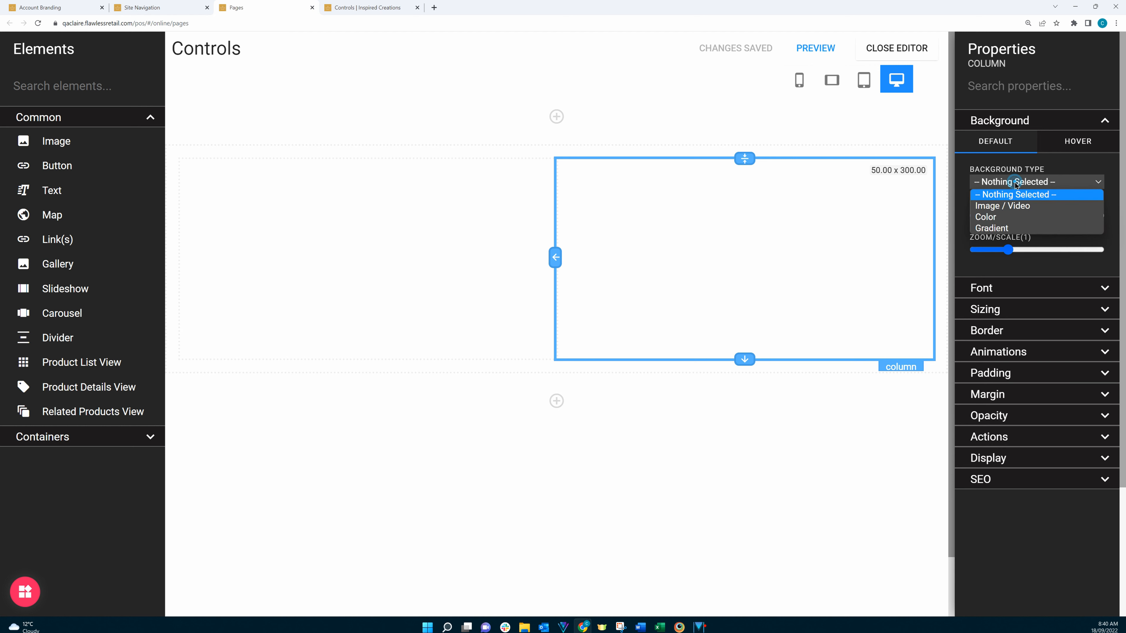
click(1000, 207)
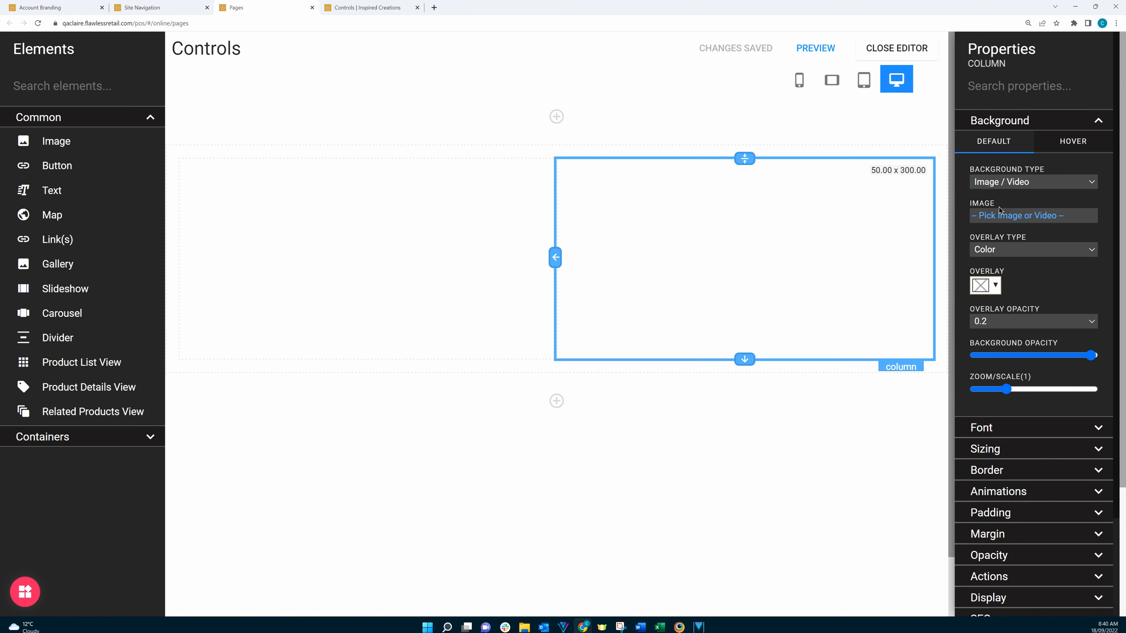
click(1000, 216)
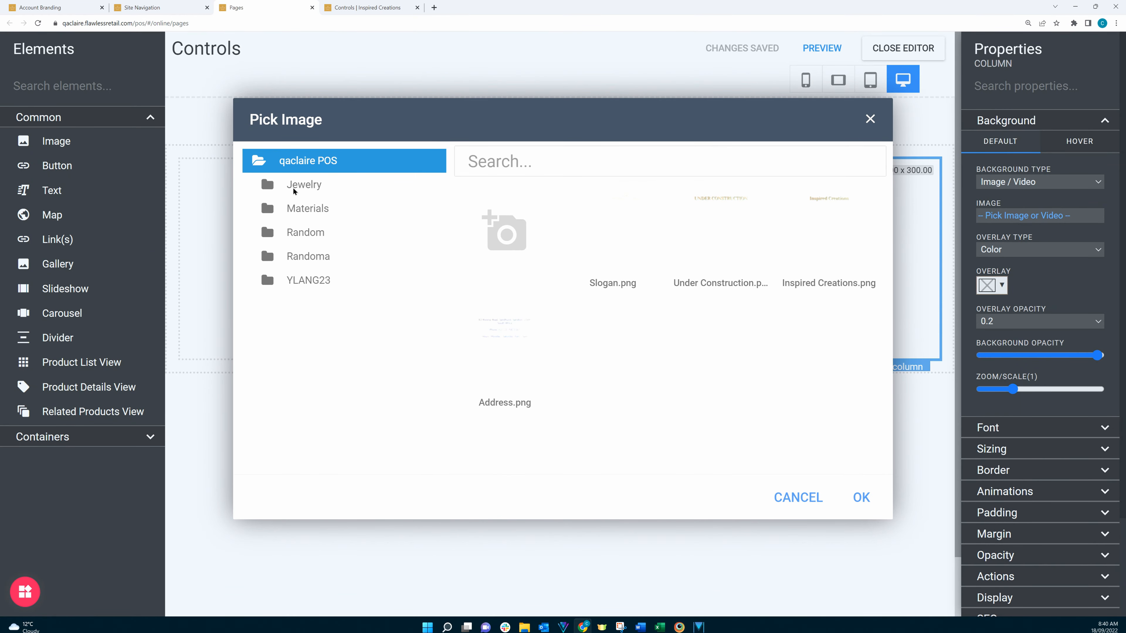
click(294, 187)
click(613, 209)
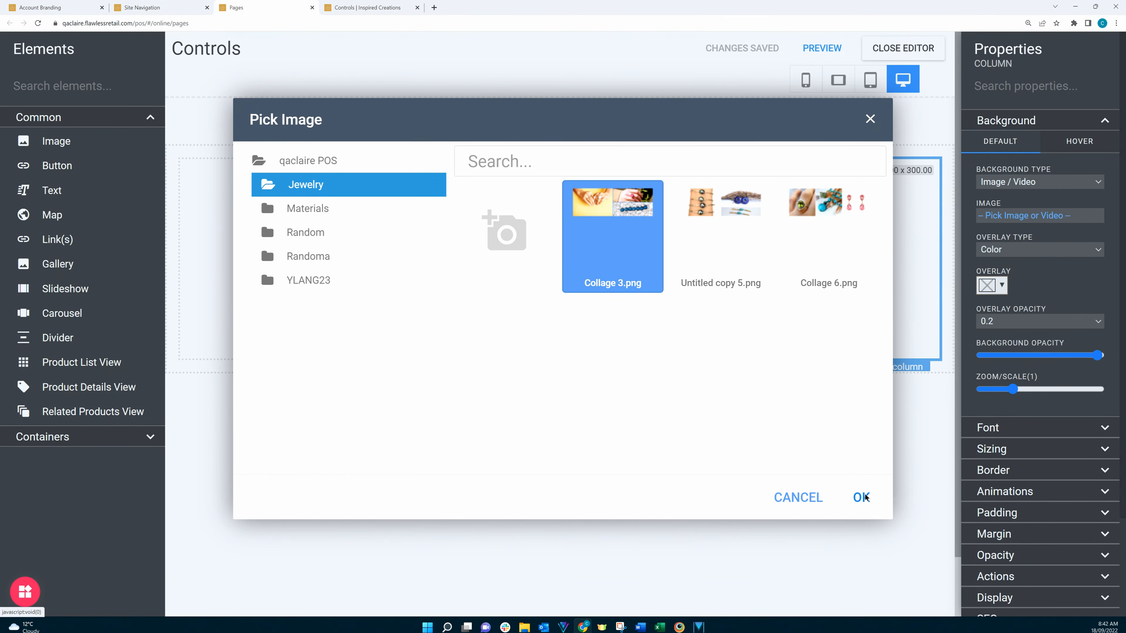
click(861, 497)
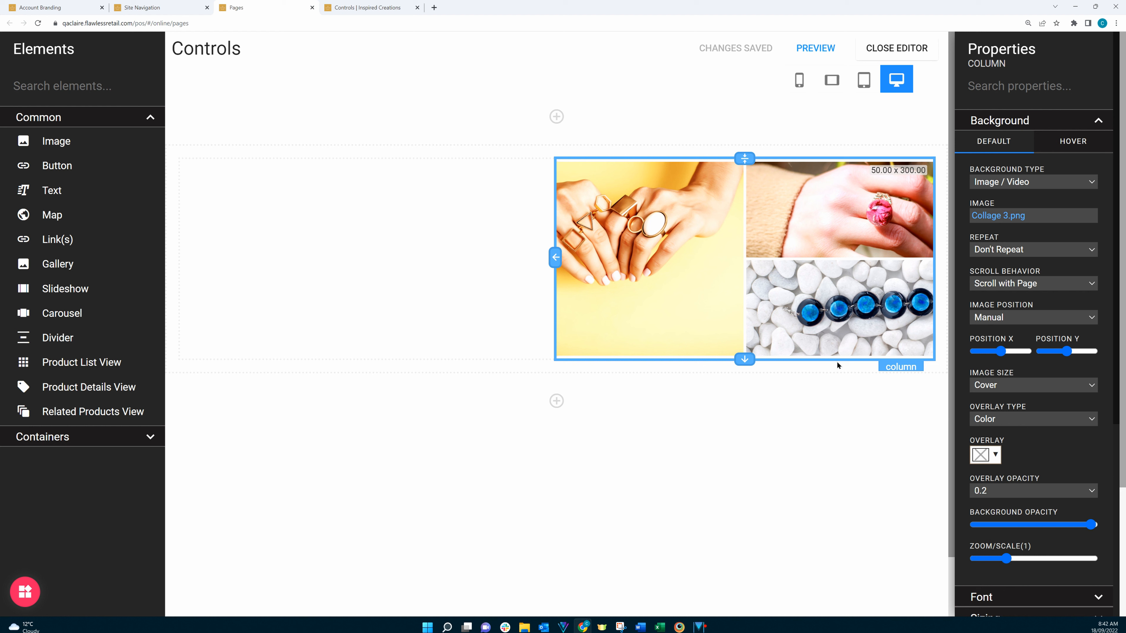
Give the empty left column a light green Color background.
click(400, 296)
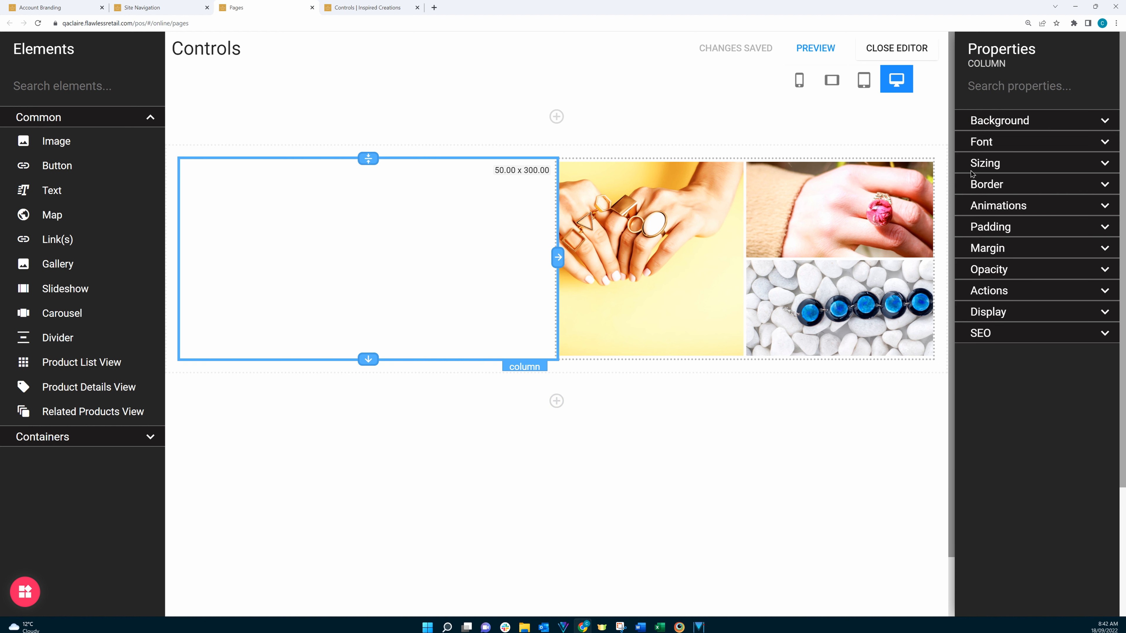
click(1024, 121)
click(1005, 180)
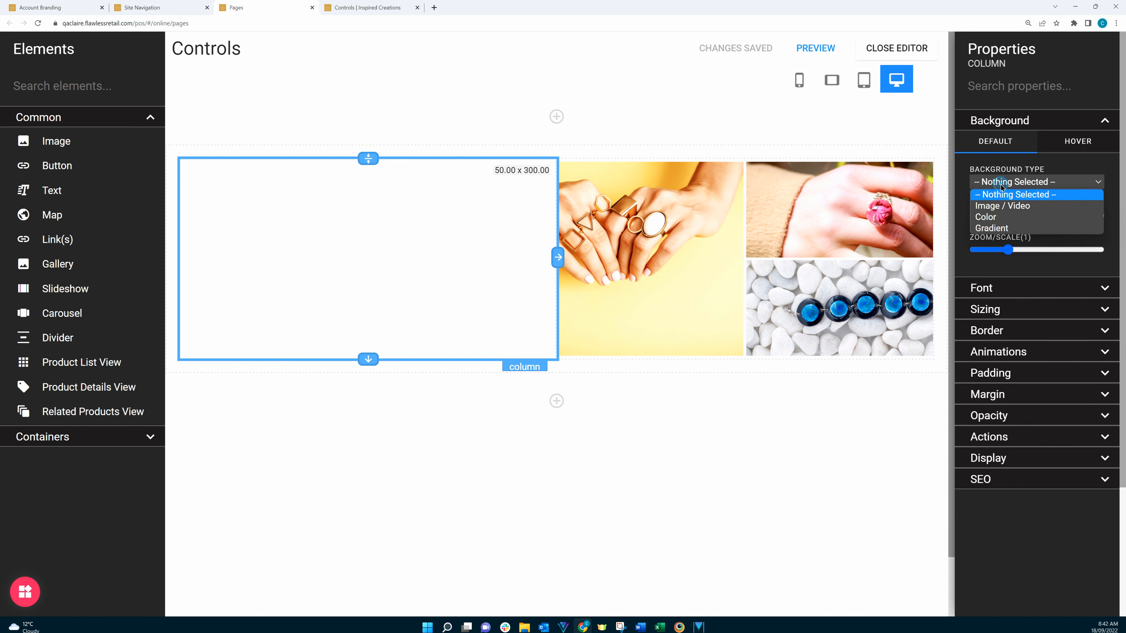
click(996, 216)
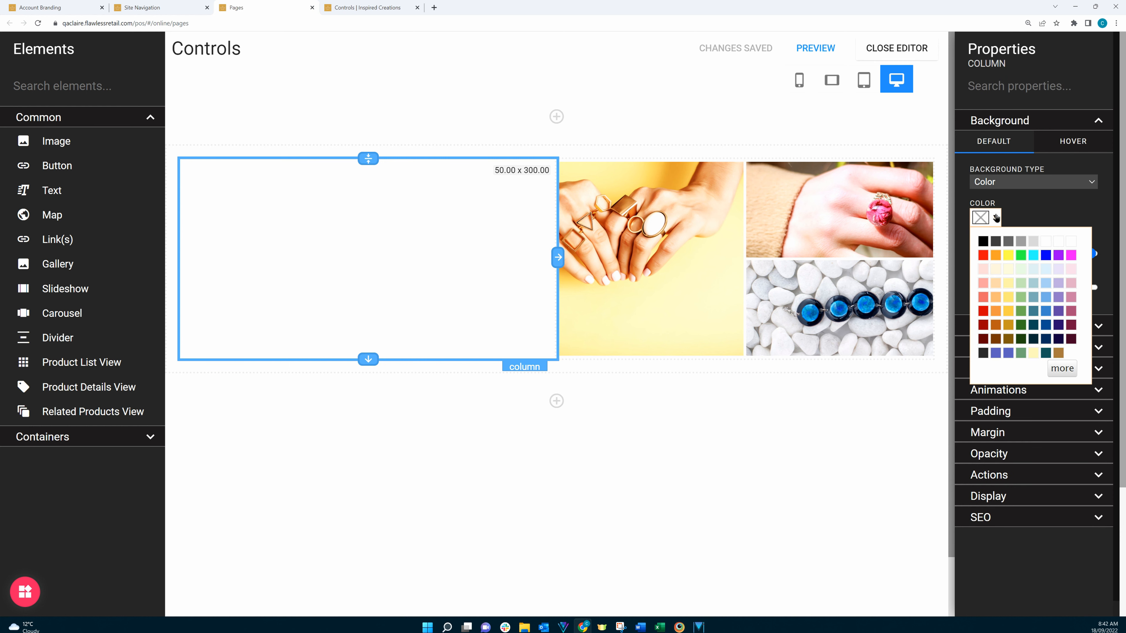
click(1021, 284)
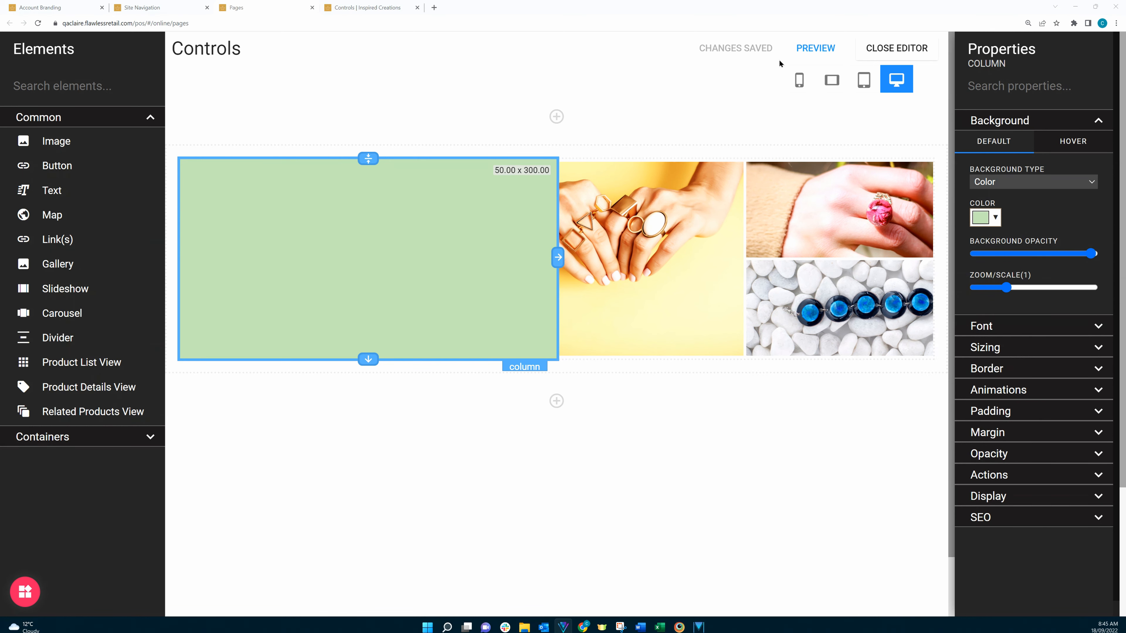
Reload the live Controls page to check both column backgrounds, and return to the page editor.
click(377, 6)
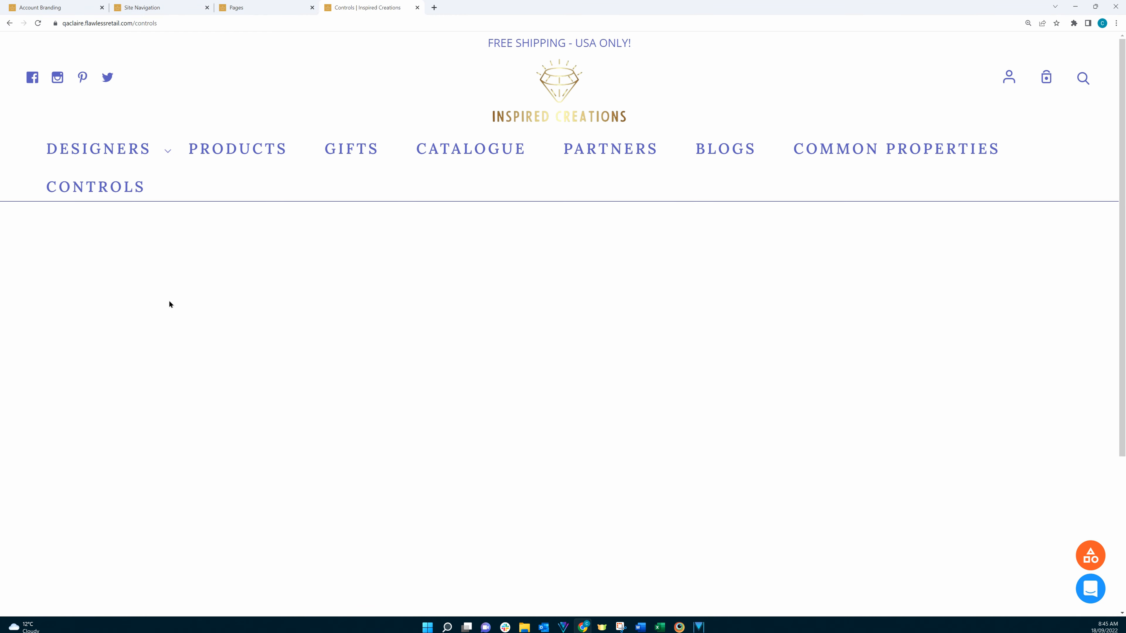
click(37, 24)
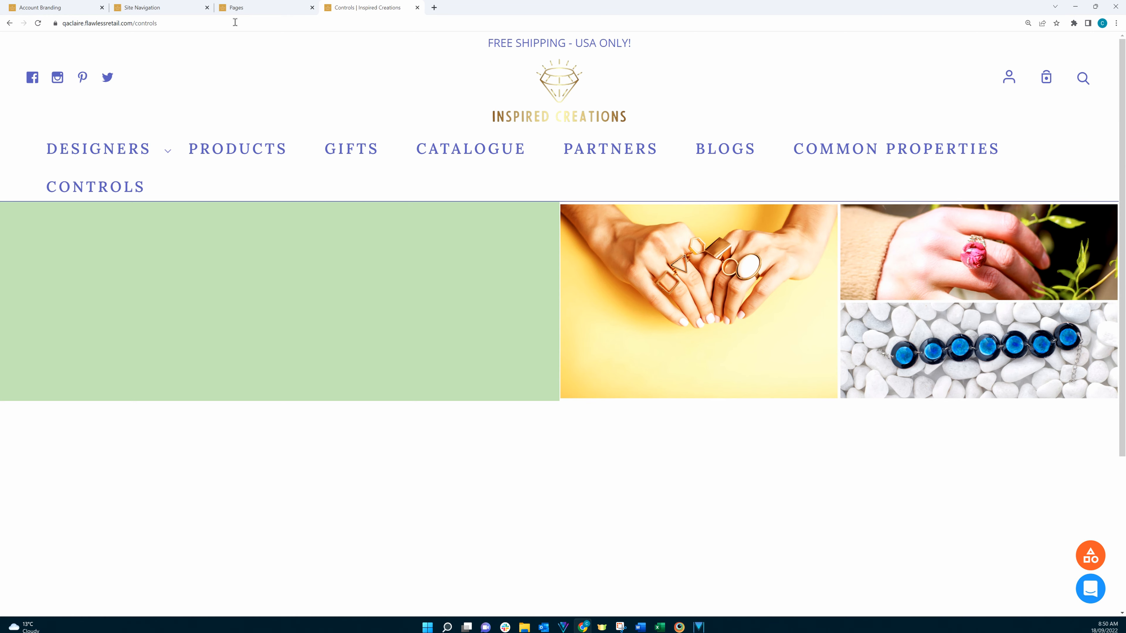
click(256, 7)
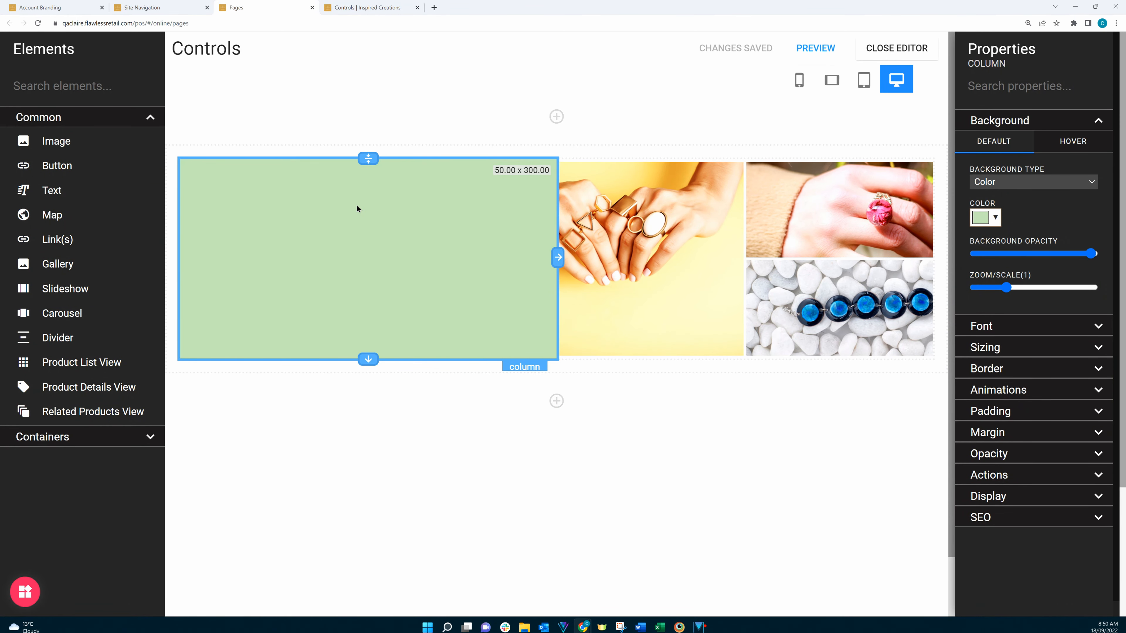
Give the green column a solid blue border 3 px wide with a 117 px border radius.
click(1100, 121)
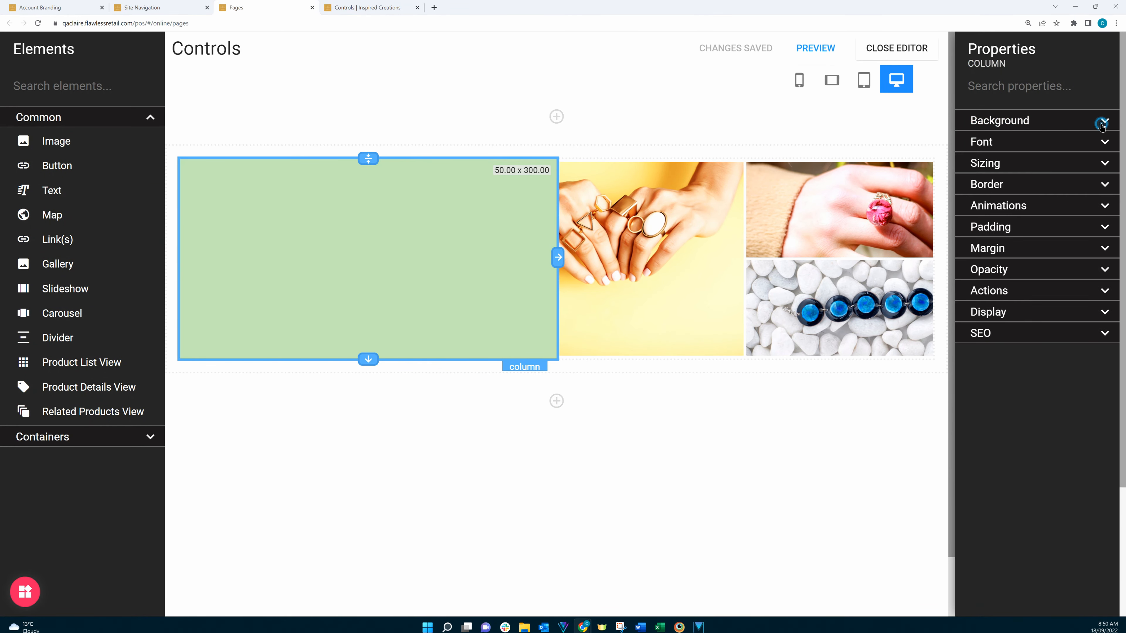
click(1104, 184)
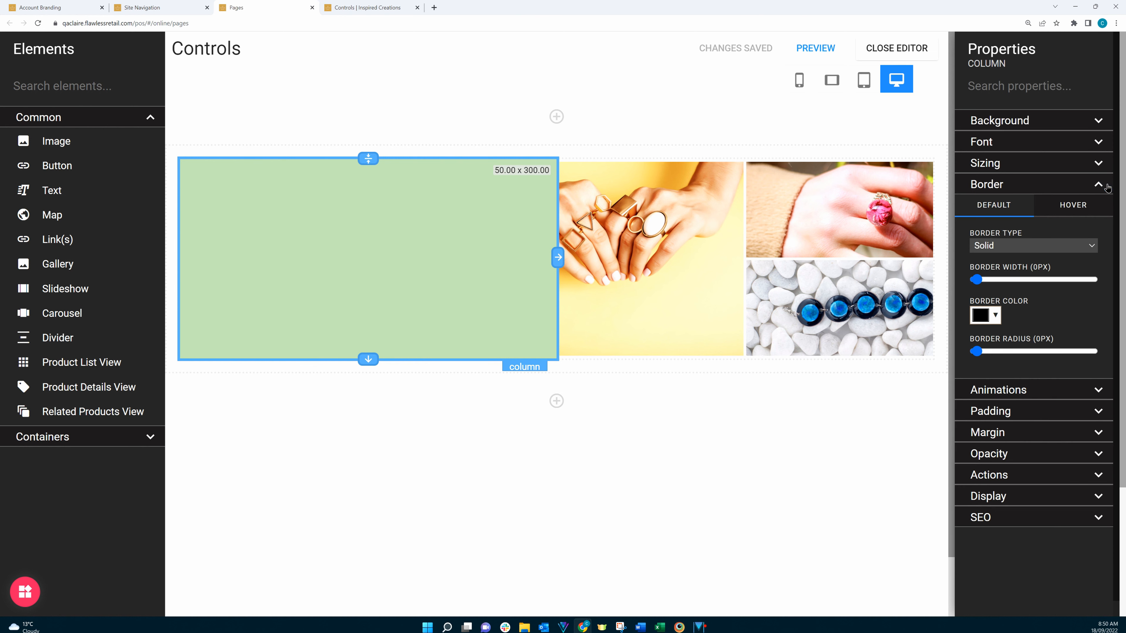
click(1020, 246)
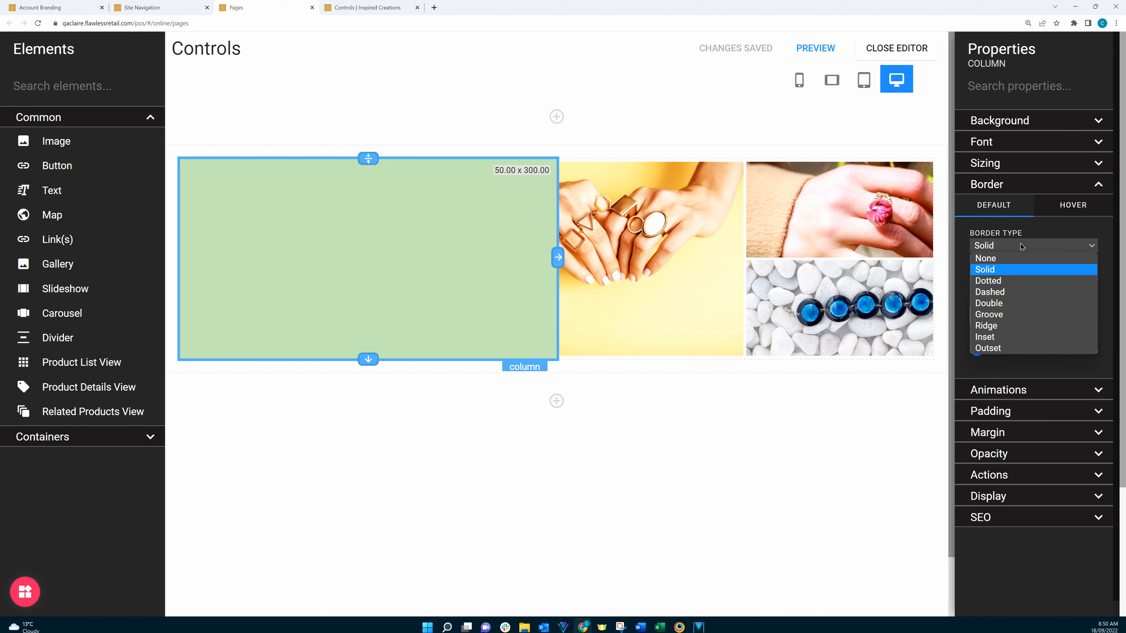
click(994, 271)
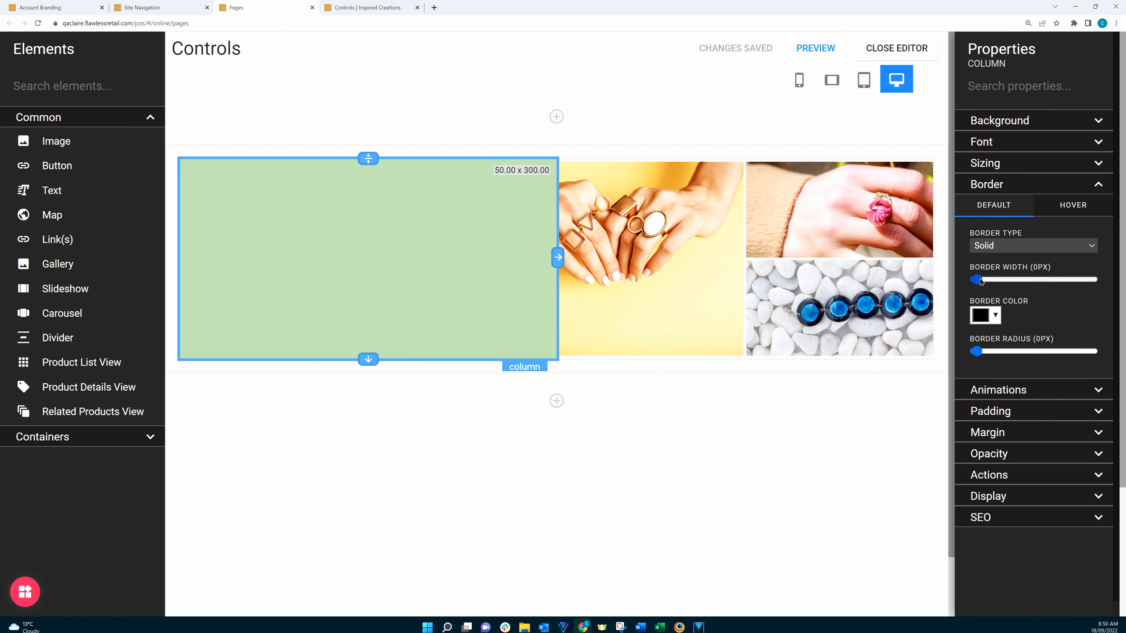
drag(979, 281, 995, 284)
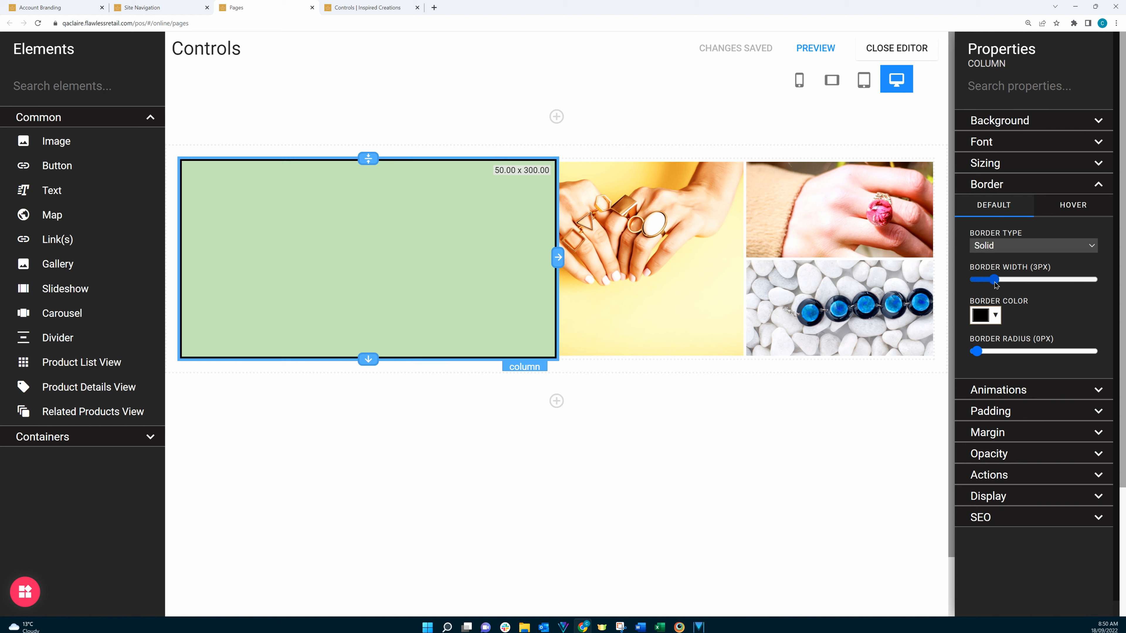
click(996, 316)
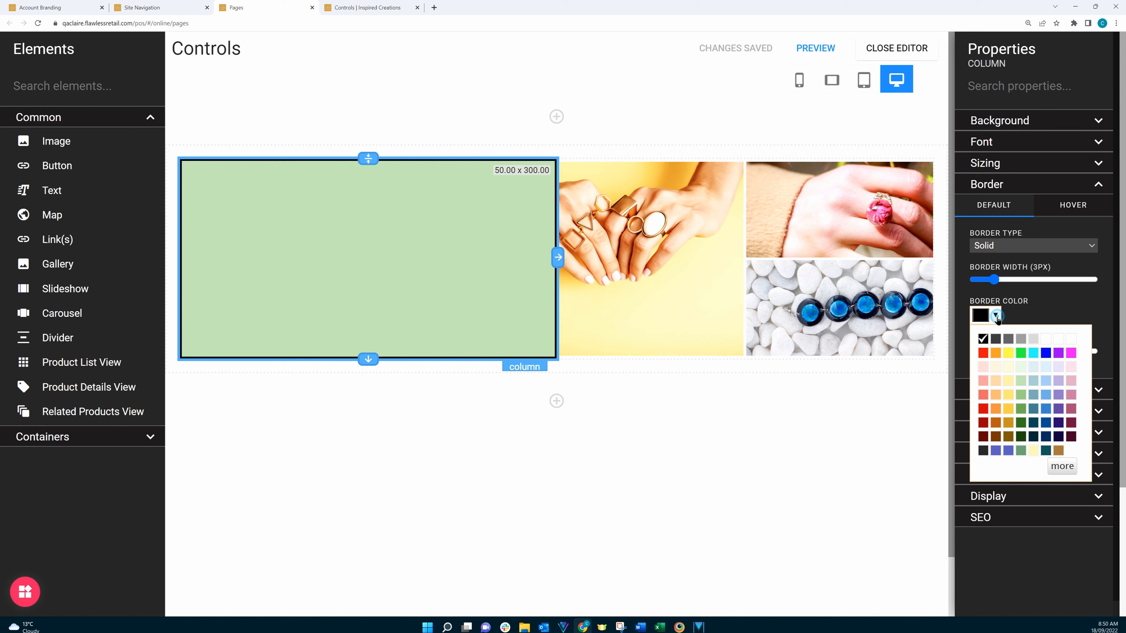
click(1048, 354)
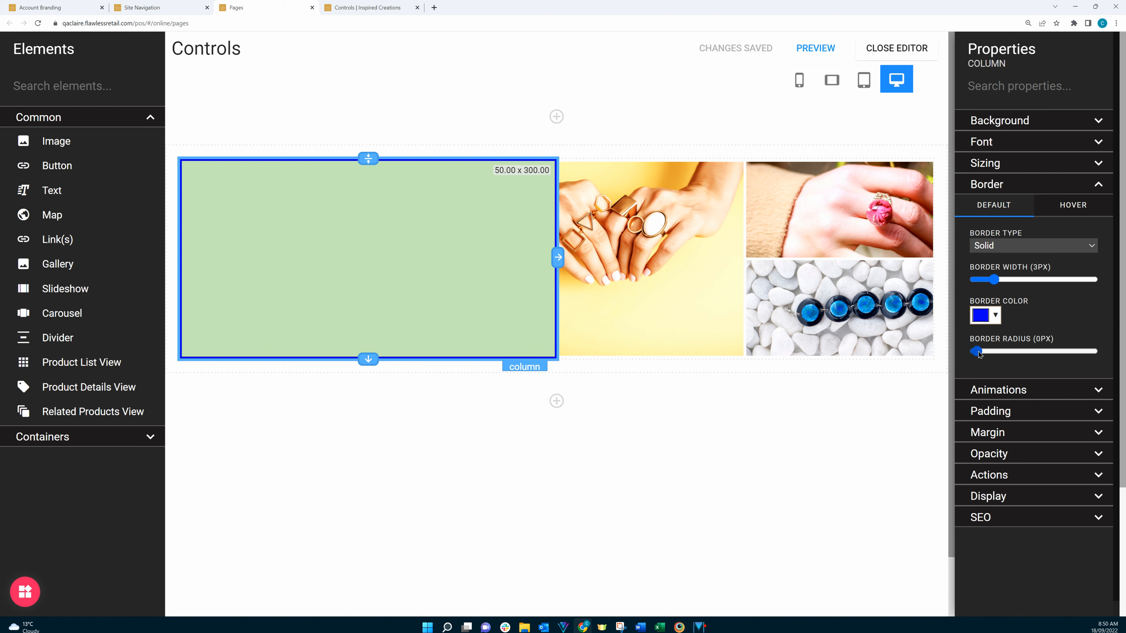
drag(978, 353, 1045, 354)
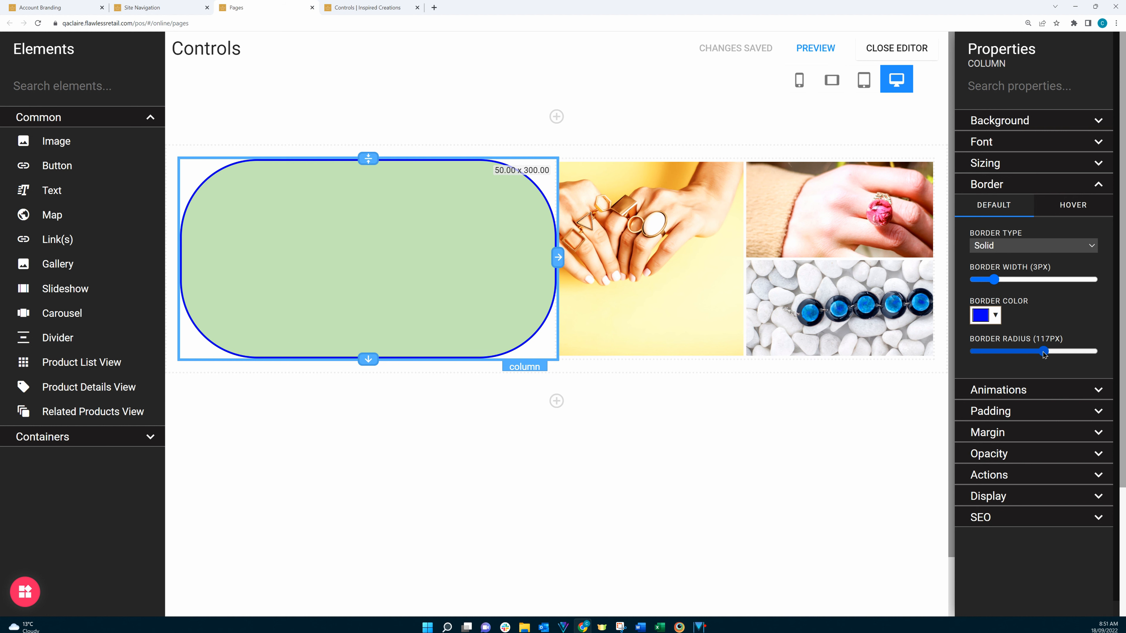
Refresh the live Controls page to examine the column's rounded border, and go back to the page editor.
click(361, 8)
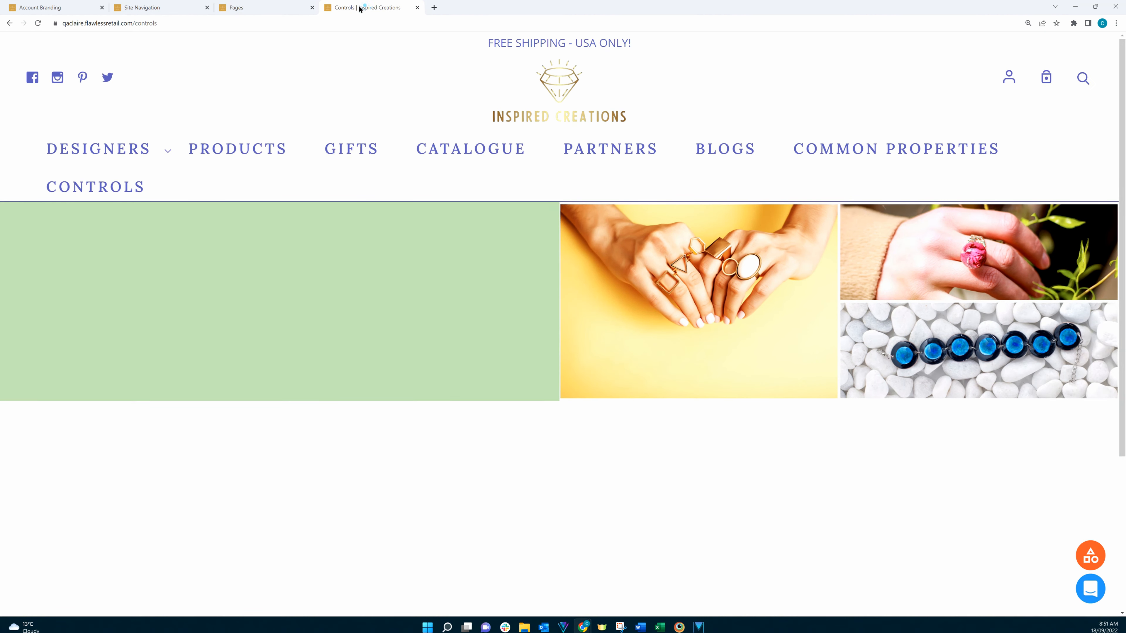
click(38, 24)
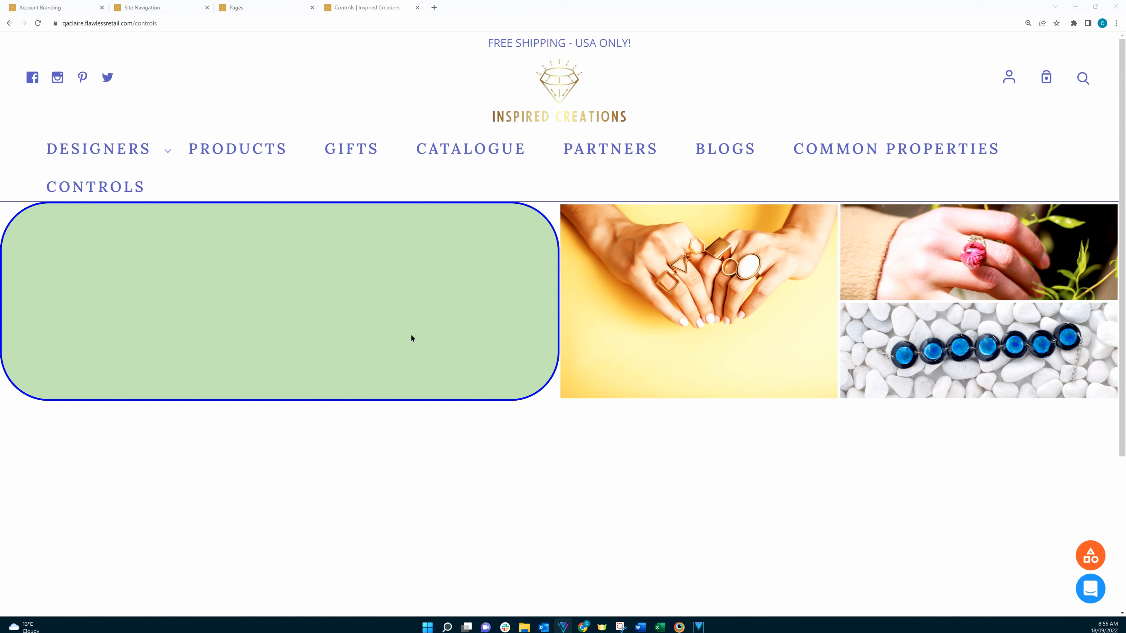
click(271, 12)
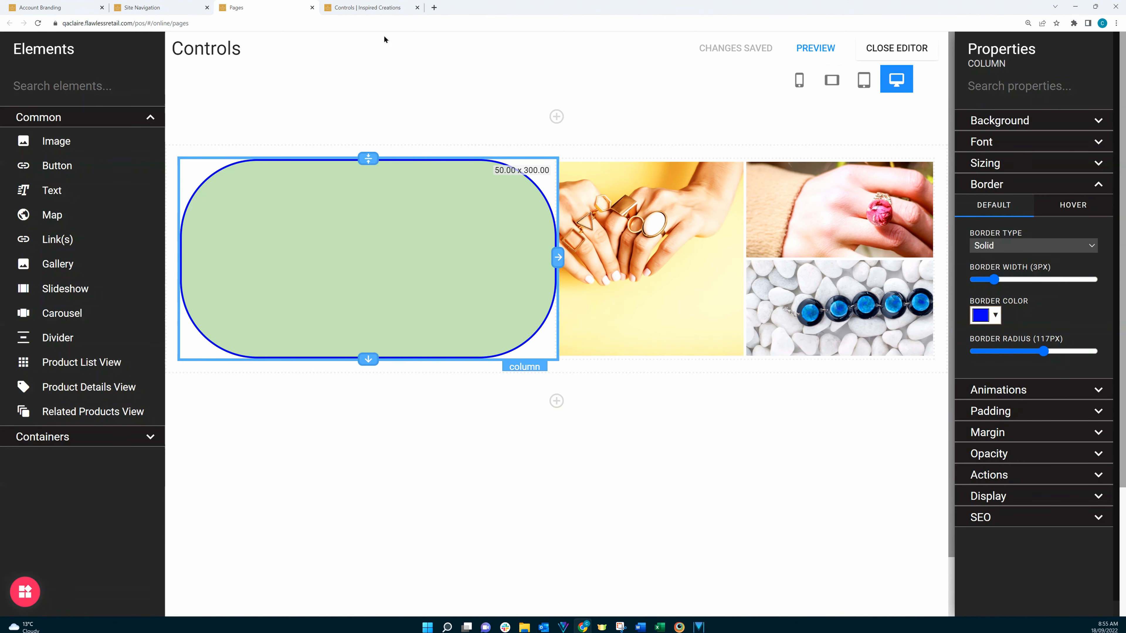
Lower the green column's overall opacity to a little over a third of its range.
click(1094, 185)
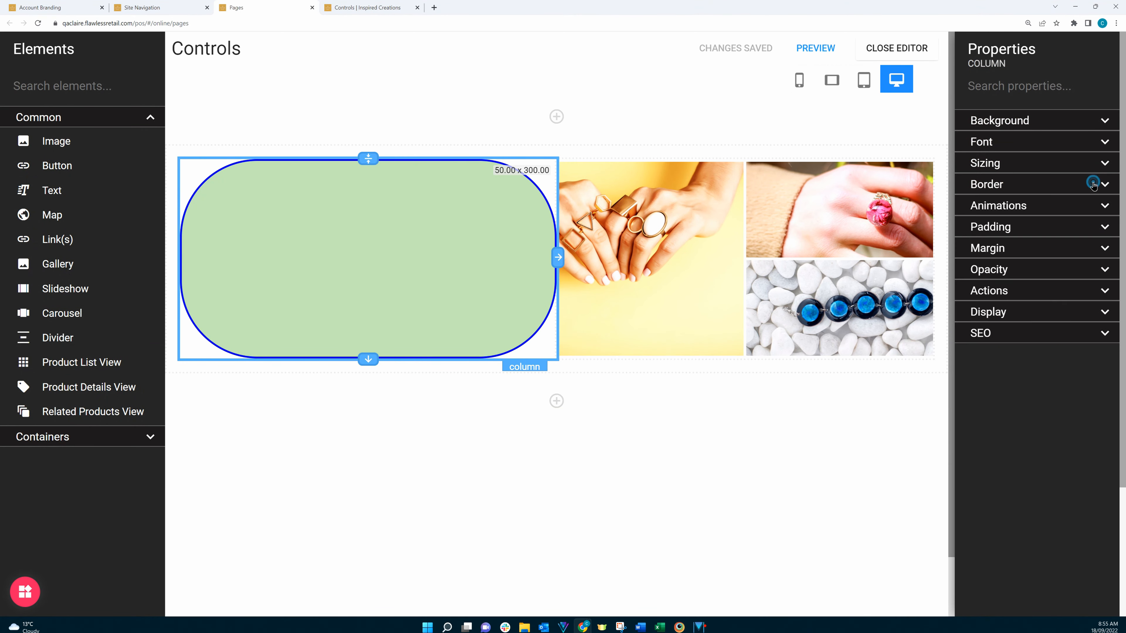
click(1104, 270)
drag(1096, 313, 1017, 313)
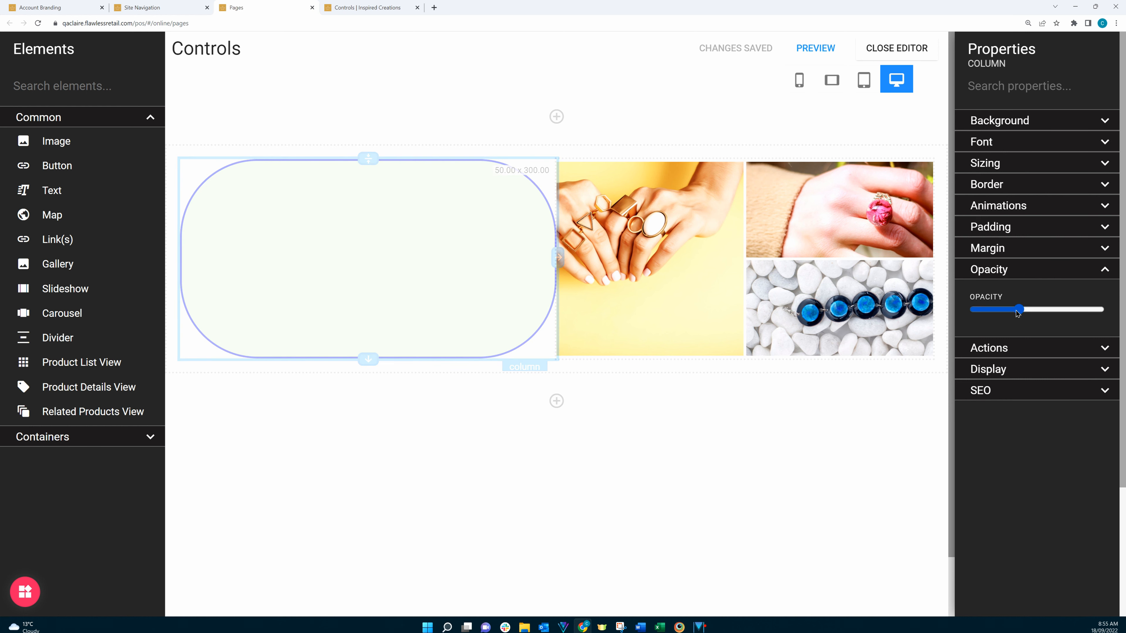
Reload the live Controls page to check the column's reduced opacity, and return to the page editor.
click(390, 10)
click(38, 26)
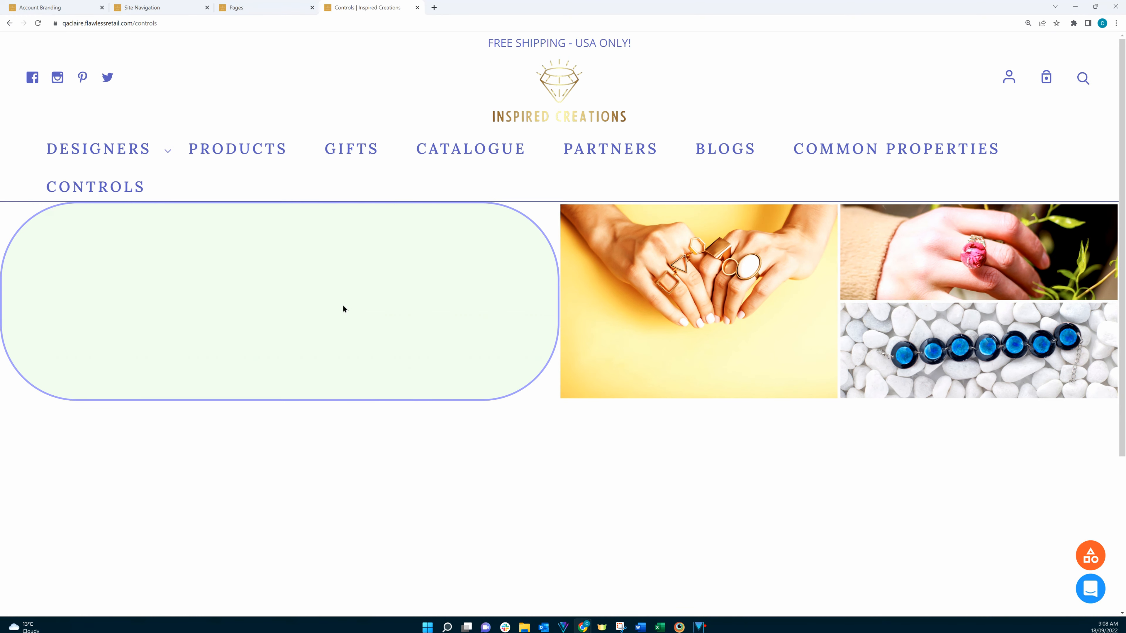
click(243, 6)
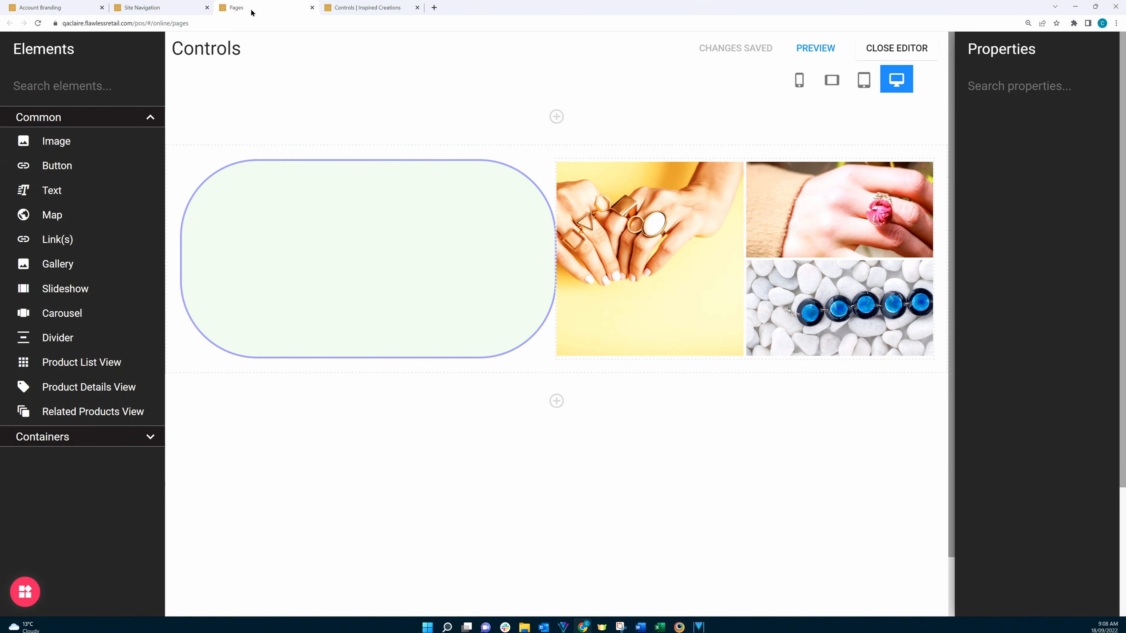
Add a Button element inside the green column and change its label to "Submit".
drag(51, 166, 361, 248)
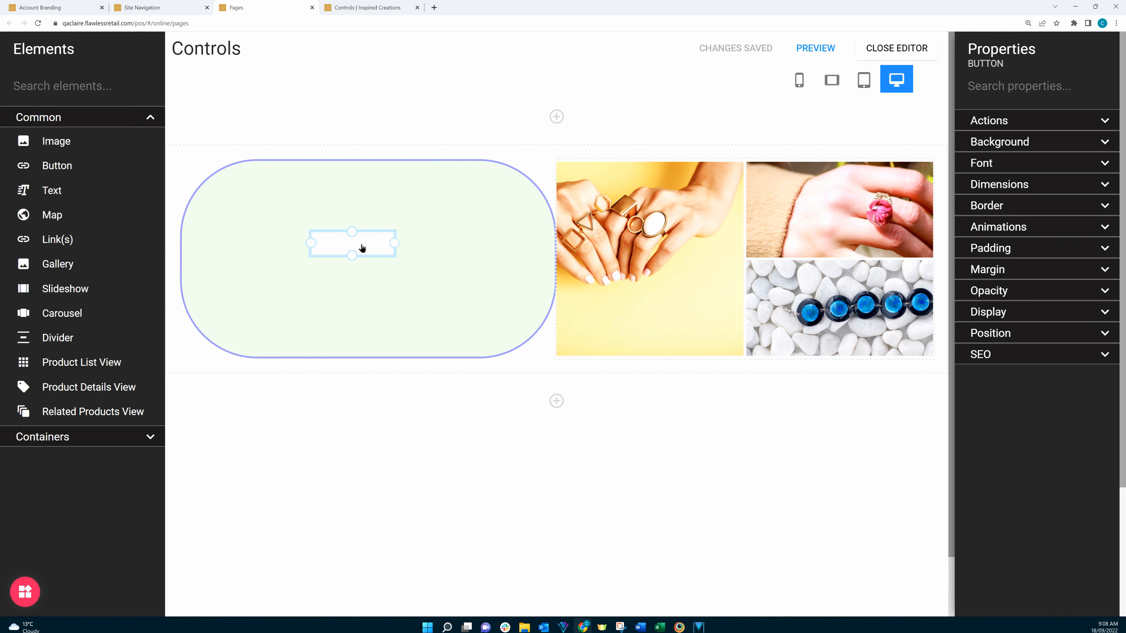
click(361, 249)
triple_click(361, 248)
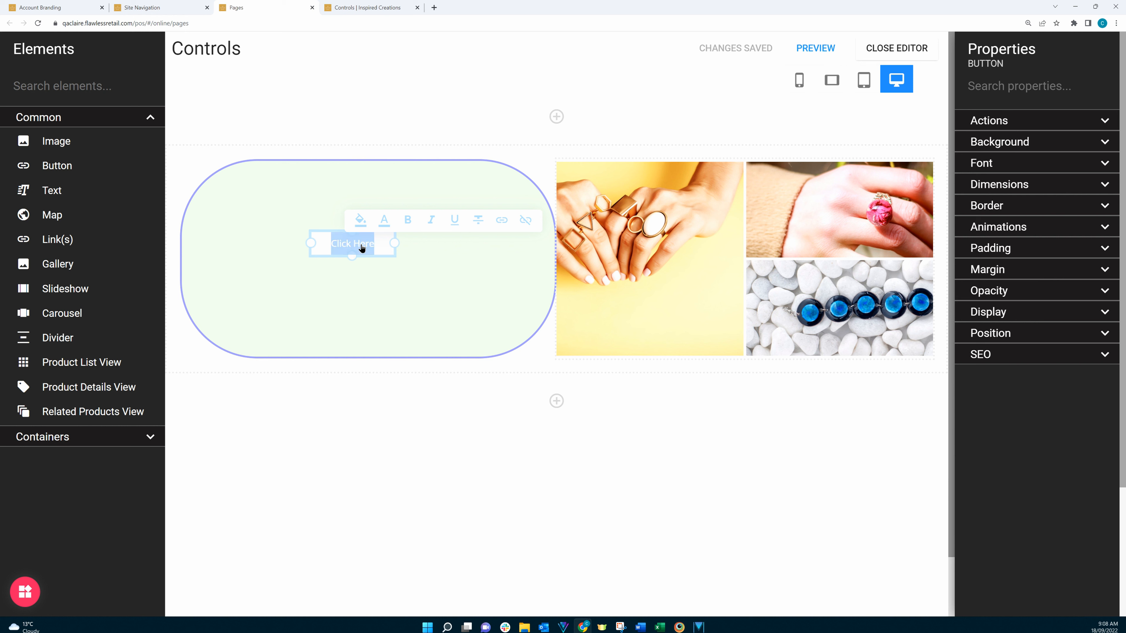
key(BackSpace)
text(Submit)
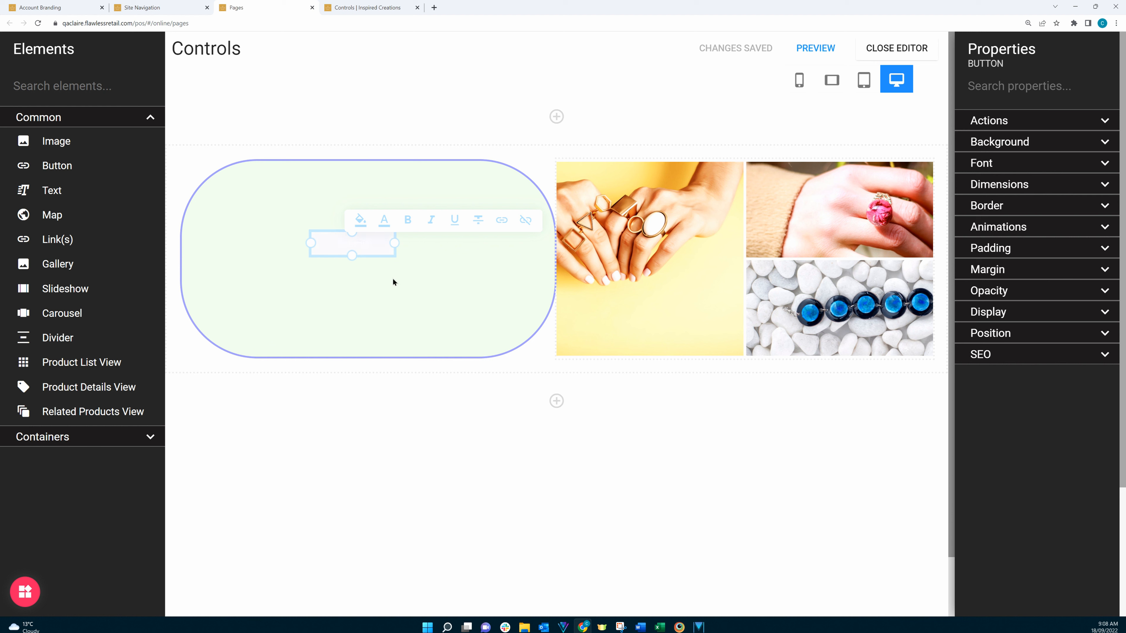
click(448, 249)
click(380, 246)
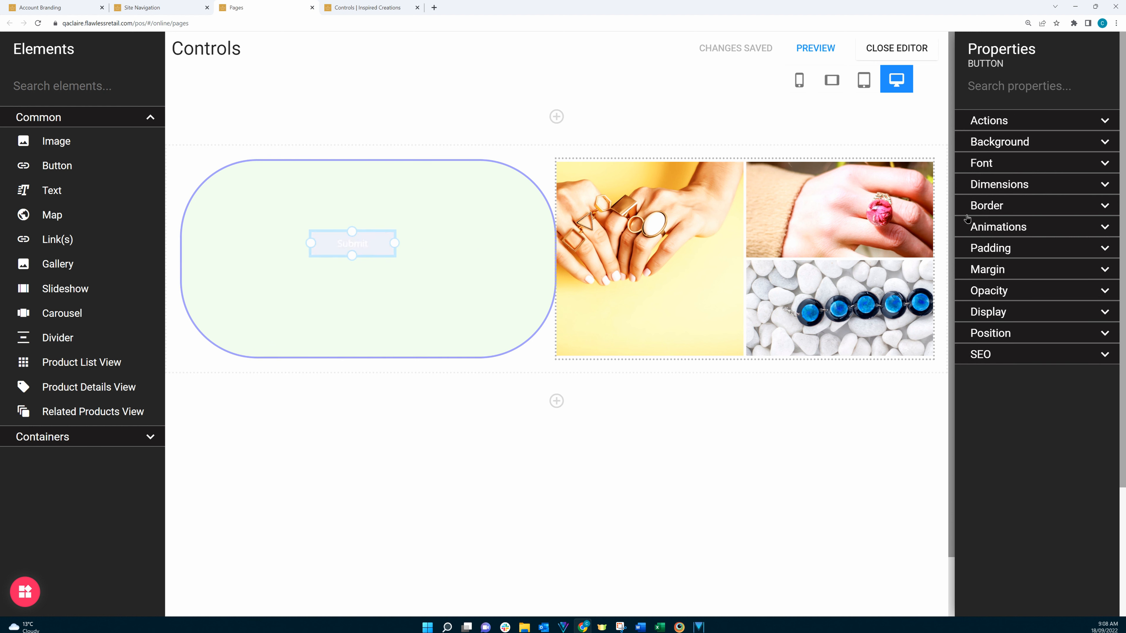
Set the Submit button's dimensions to a height of 60 and a width of 180.
click(1107, 184)
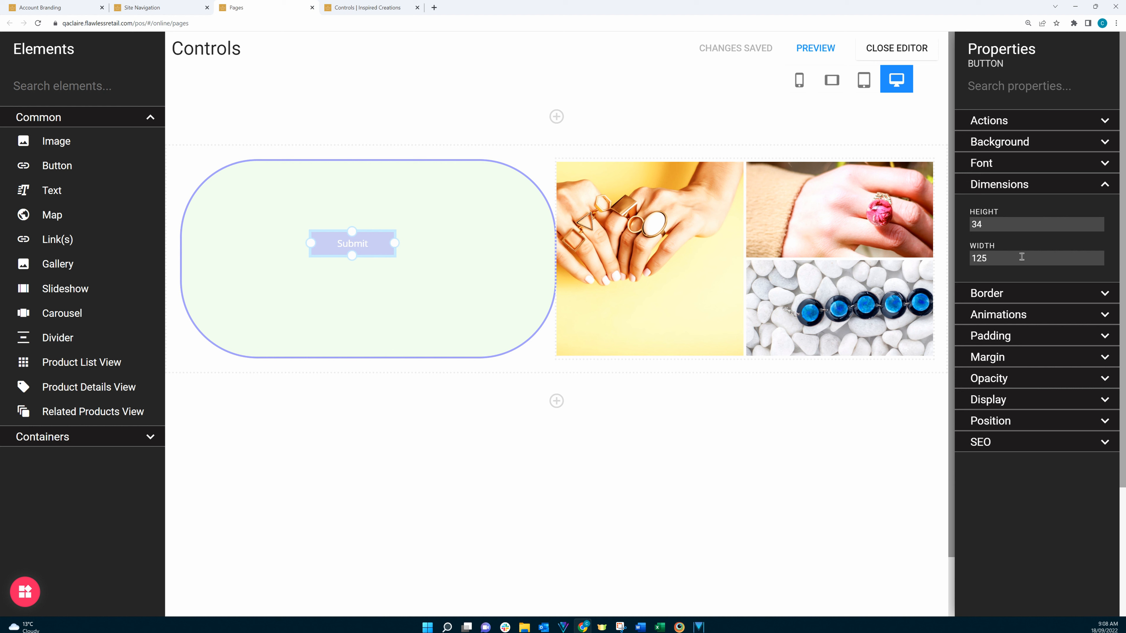
drag(998, 226, 972, 225)
text(60)
drag(1000, 257, 974, 259)
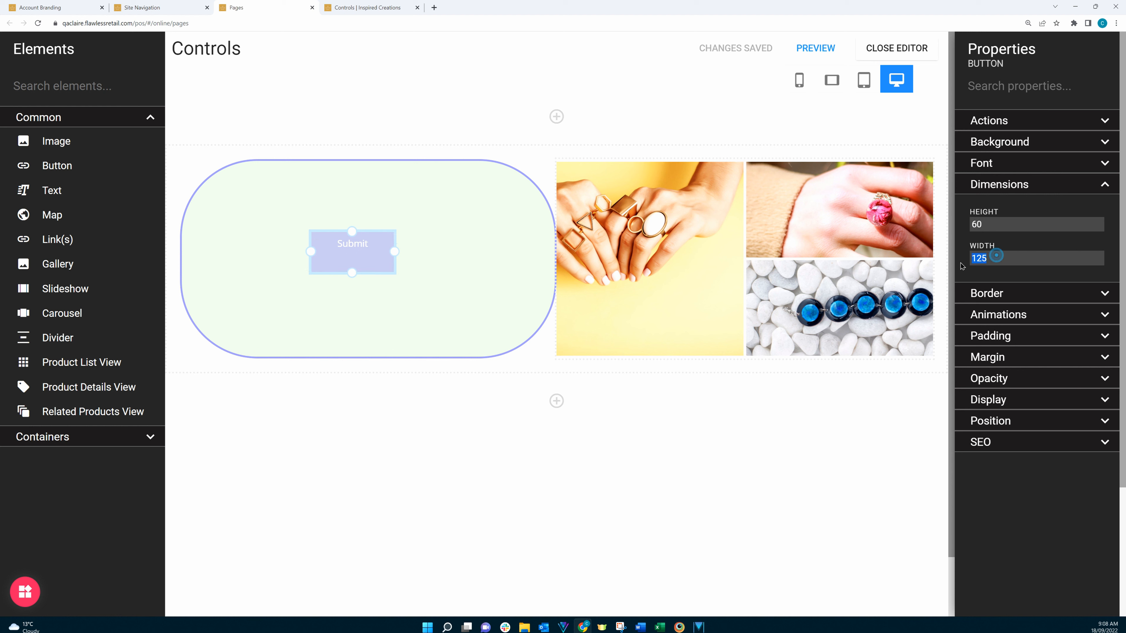
text(180)
click(1043, 275)
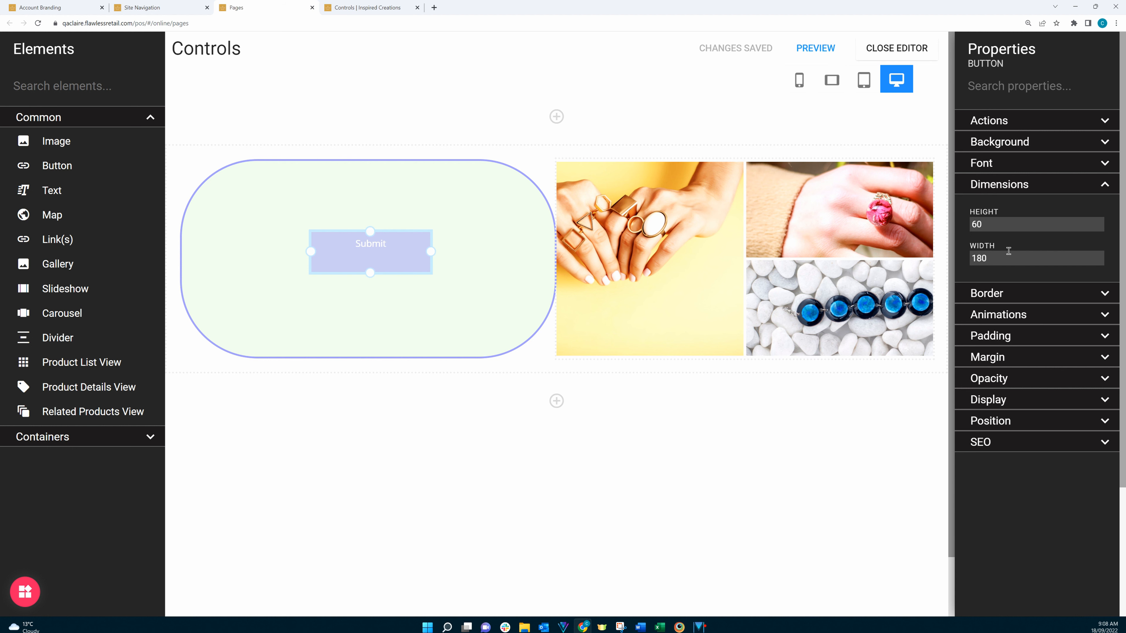
Reload the live Controls page to check the resized Submit button, and return to the page editor.
click(1105, 184)
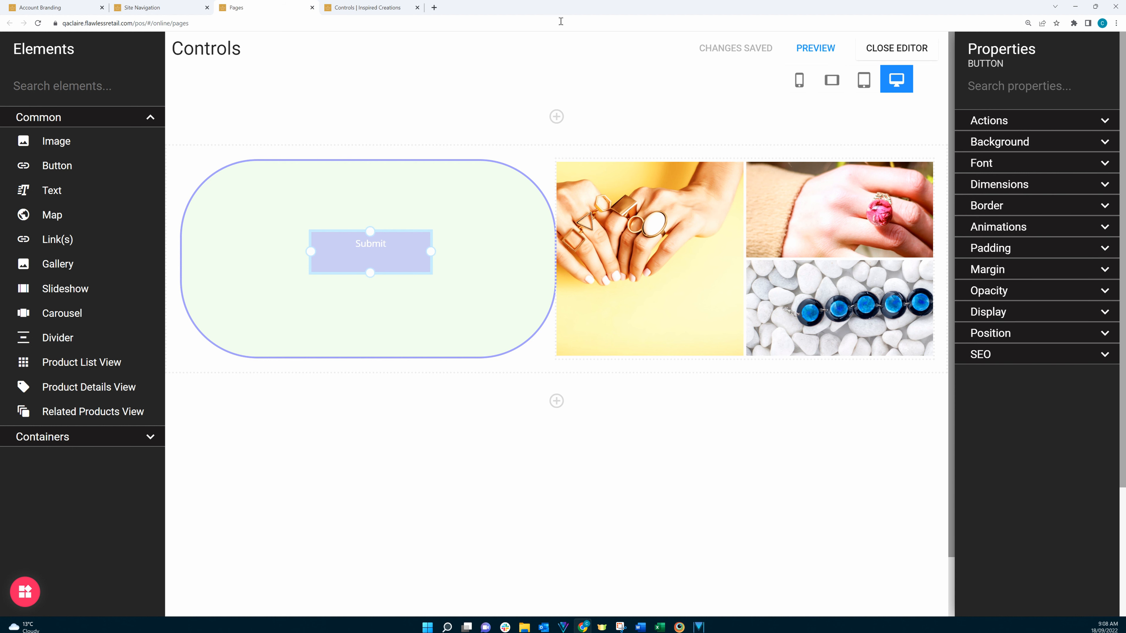
click(368, 7)
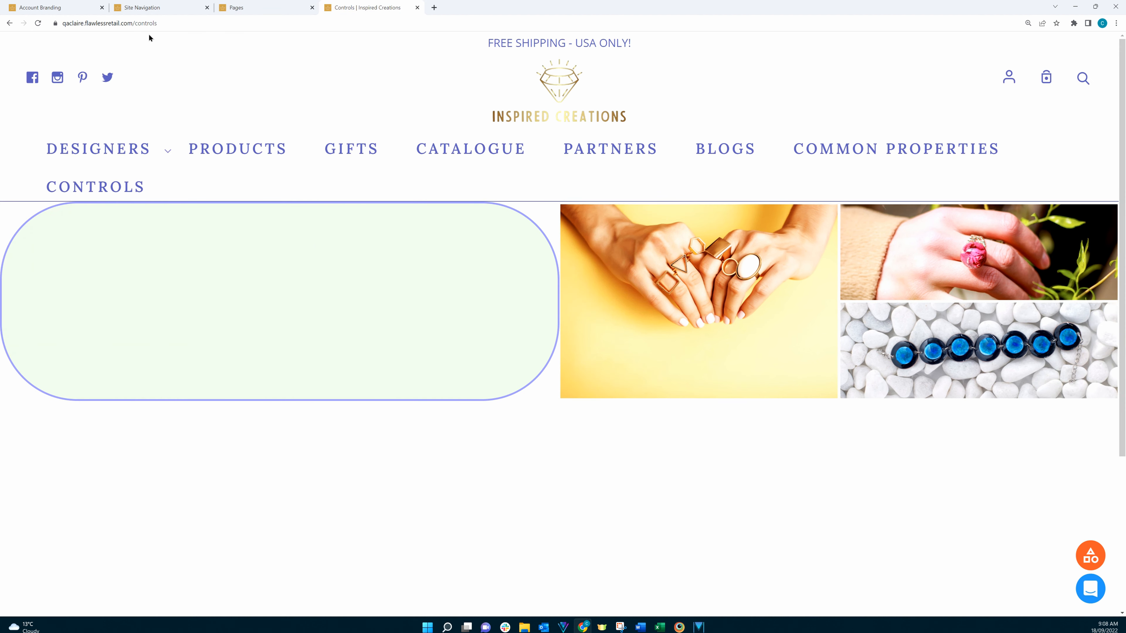
click(38, 23)
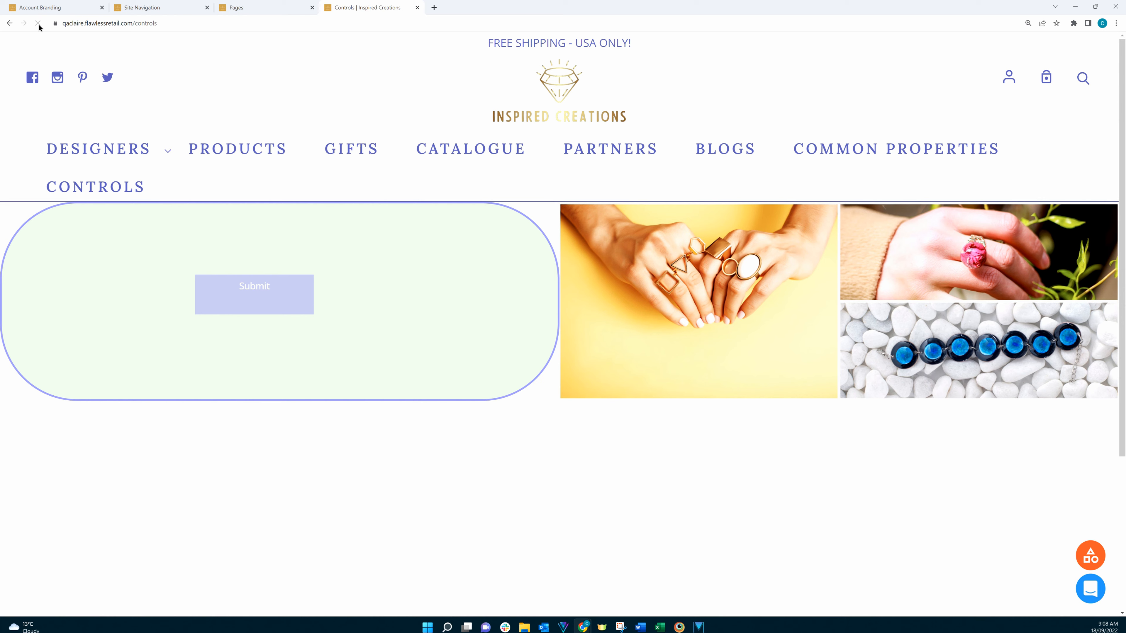
click(265, 8)
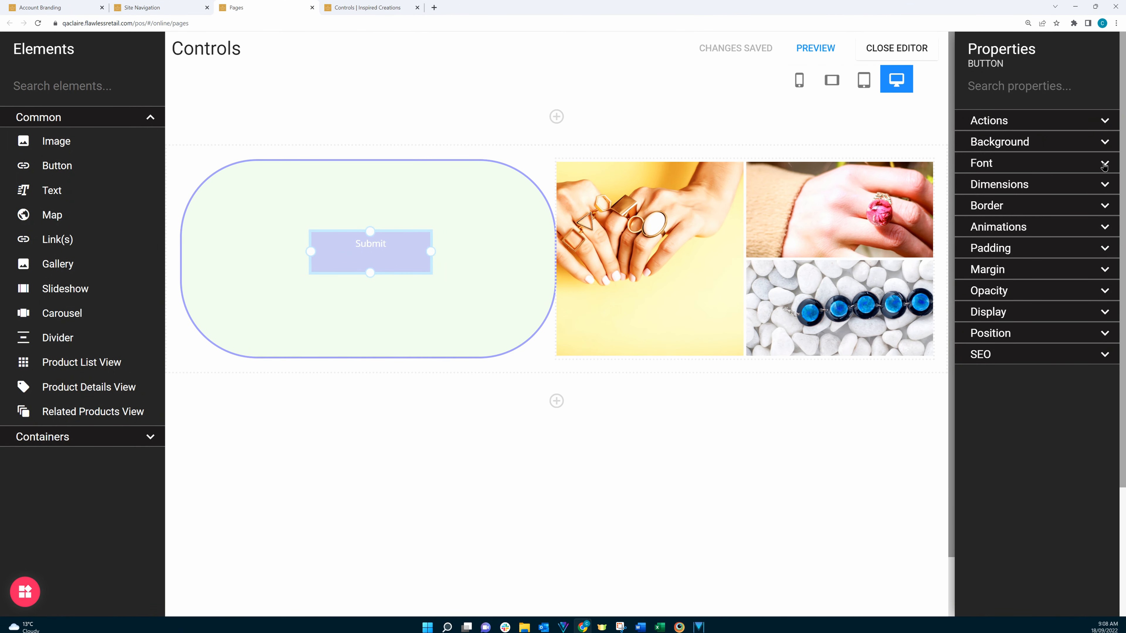
Change the Submit button's font family to Lora.
click(1104, 165)
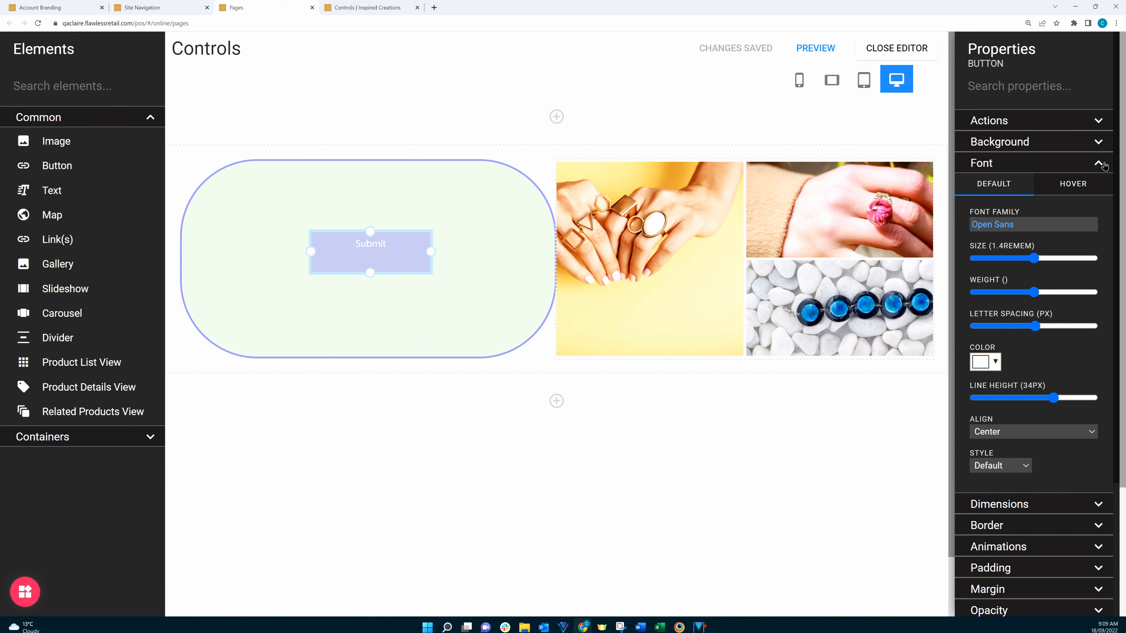
click(1005, 227)
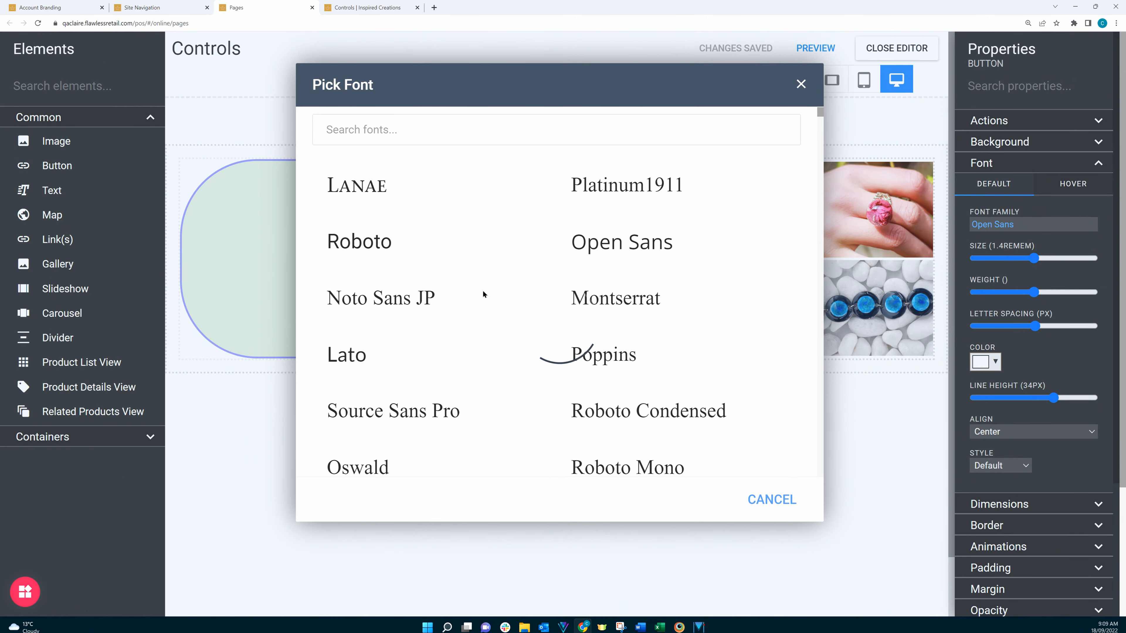
scroll(479, 292, down, 9)
scroll(473, 304, down, 3)
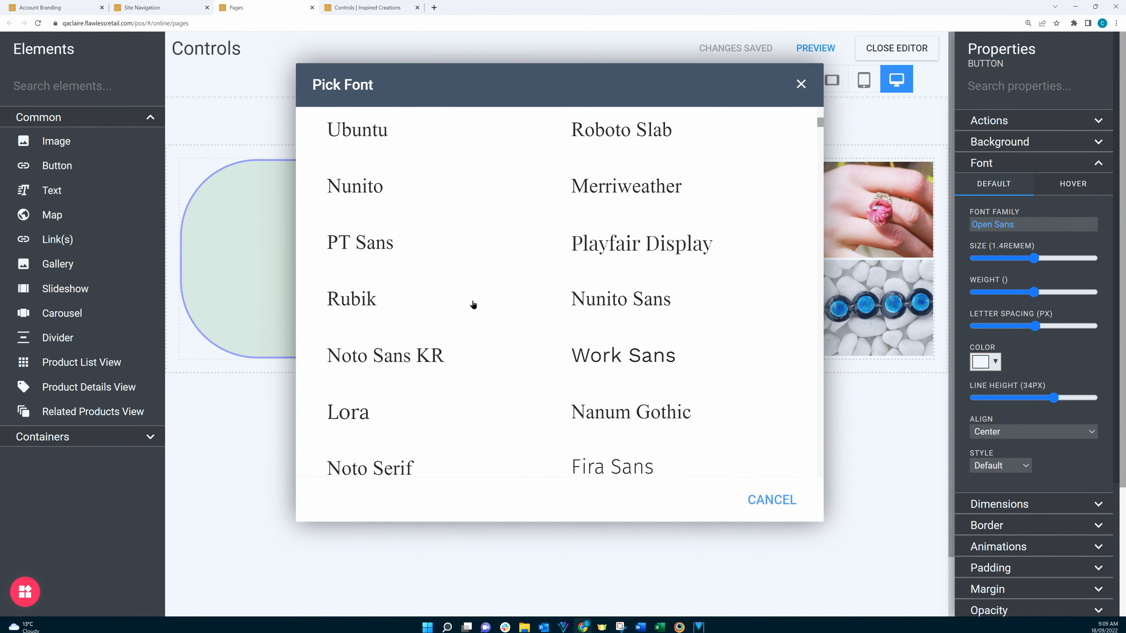
click(350, 345)
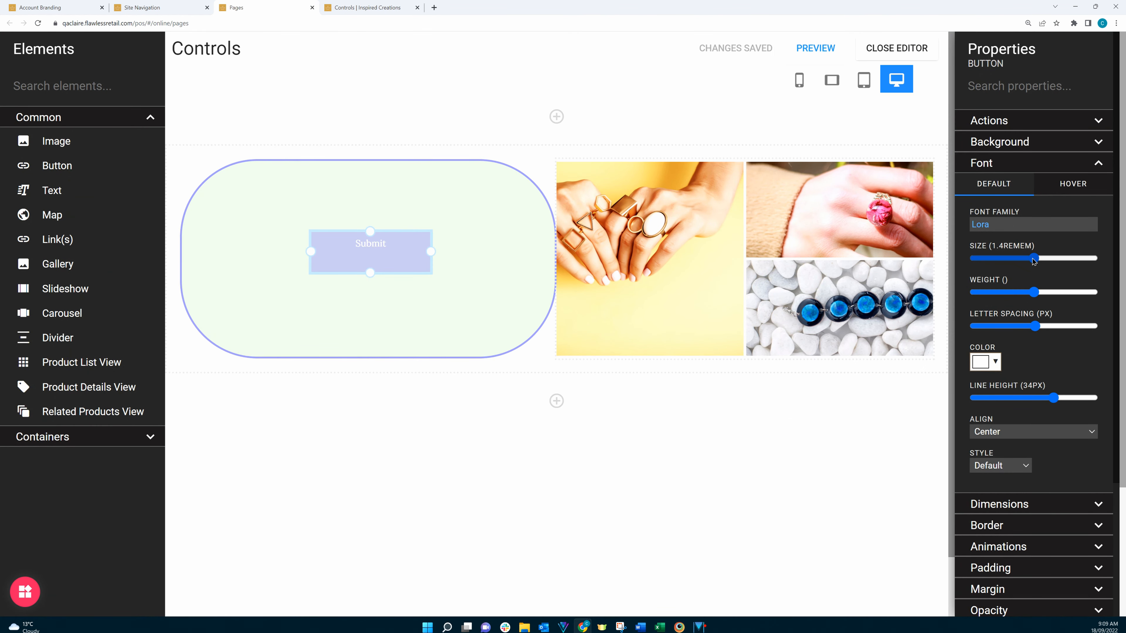
Increase the Submit button's font size to 3.5em and its font weight to 800.
drag(1033, 261, 1076, 260)
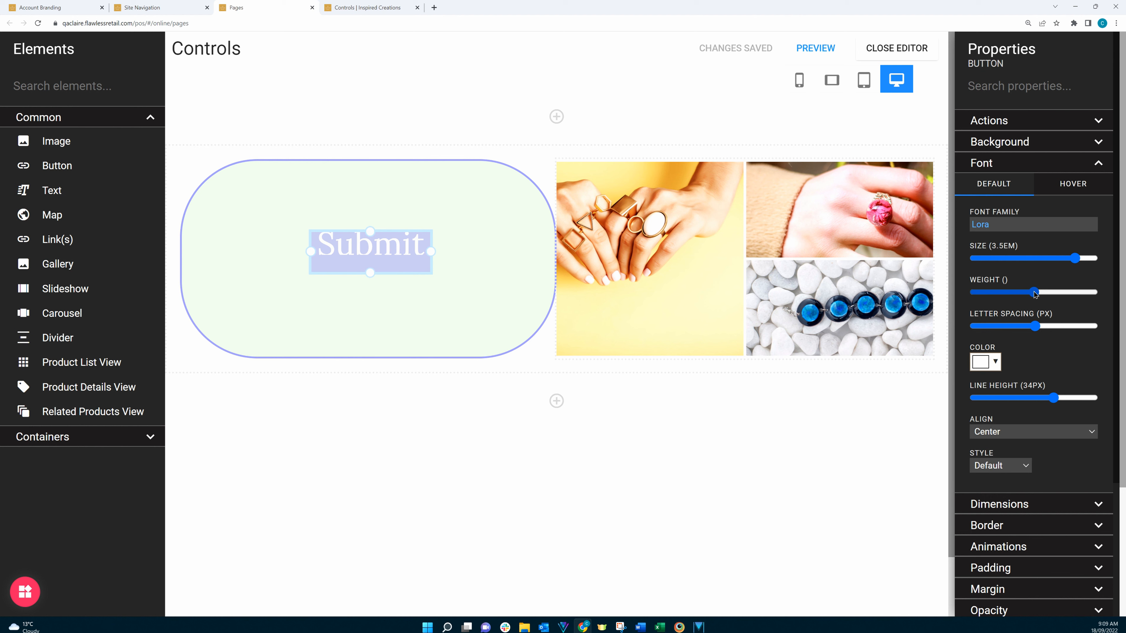
drag(1034, 293, 1052, 294)
click(1098, 293)
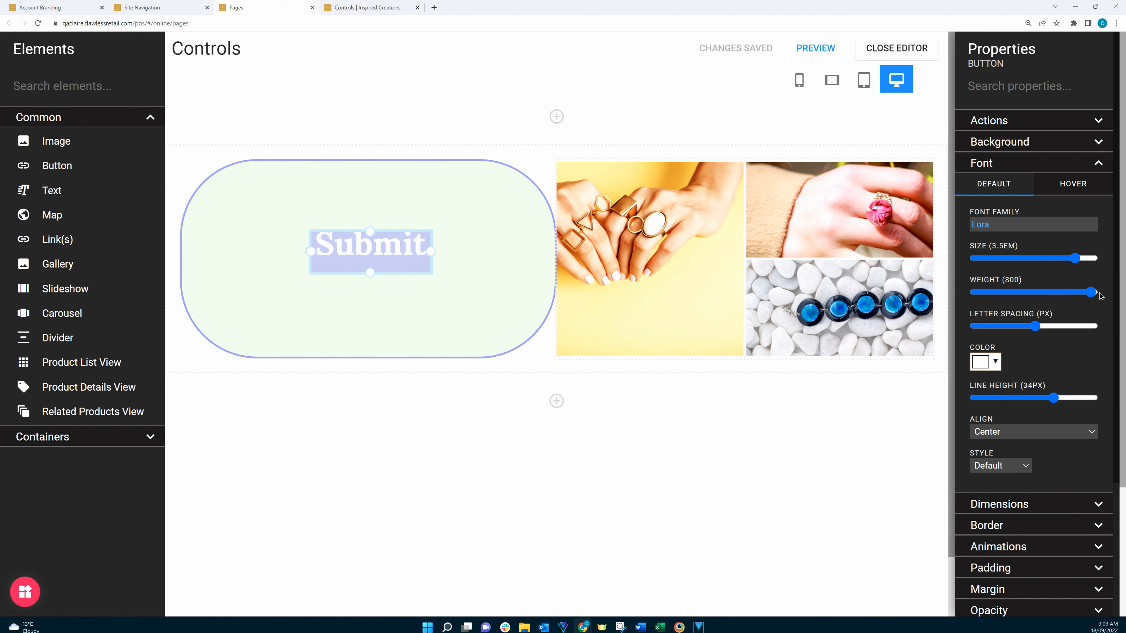
Set the Submit label's letter spacing to 1.8px and line height to 50px, and color the text bright red.
click(1036, 326)
mouse_move(1034, 327)
mouse_down()
mouse_move(1026, 326)
mouse_move(1054, 323)
mouse_move(1015, 325)
mouse_up()
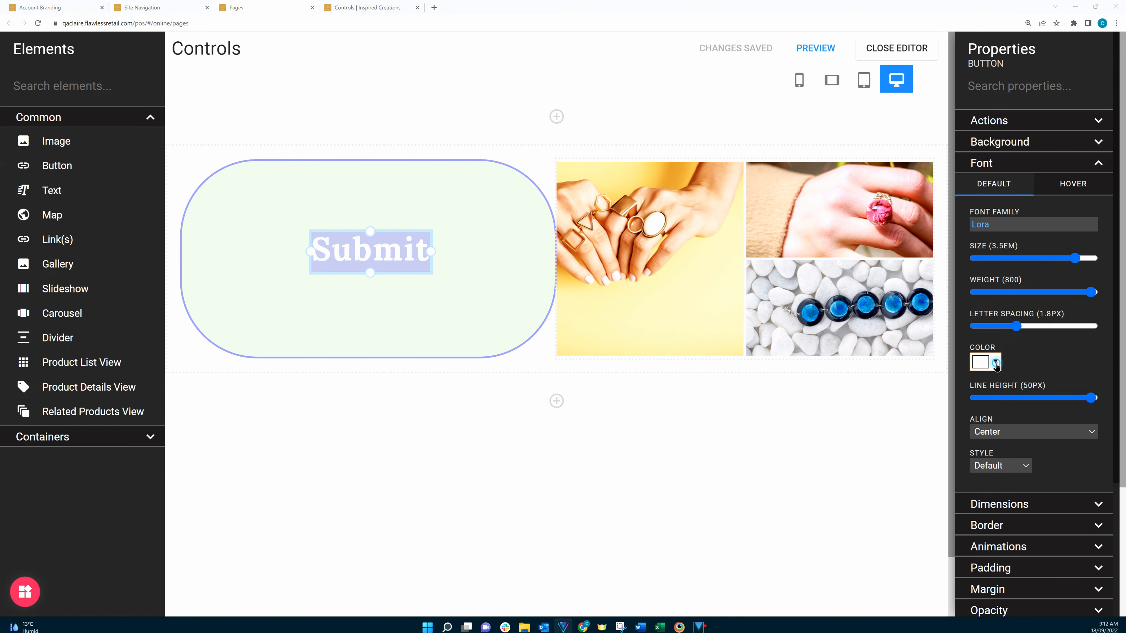
click(996, 364)
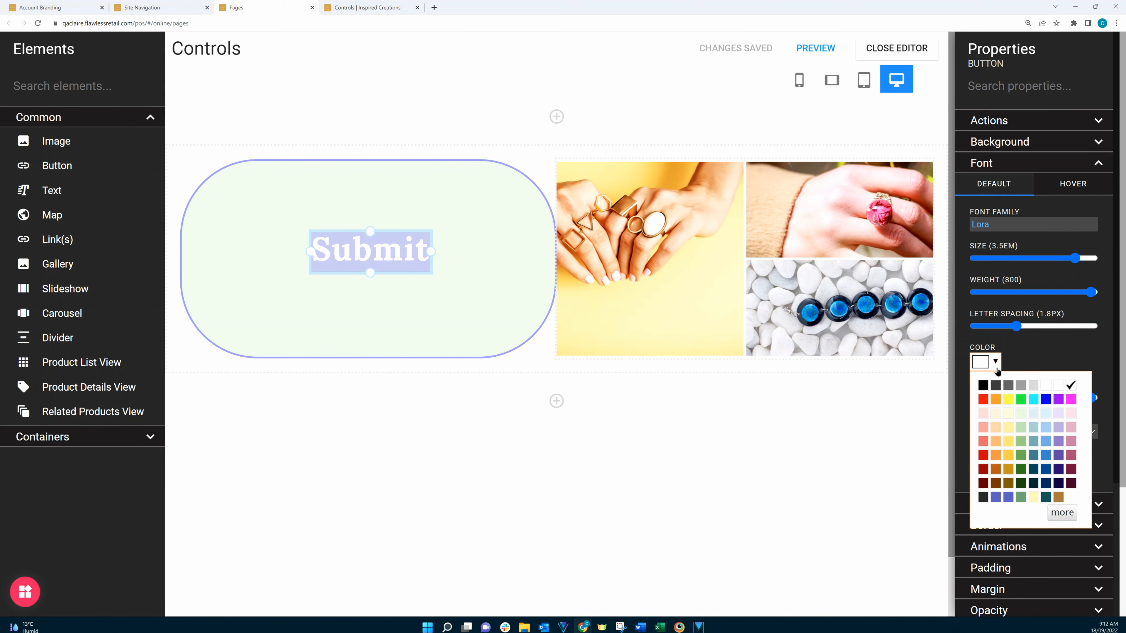
click(984, 401)
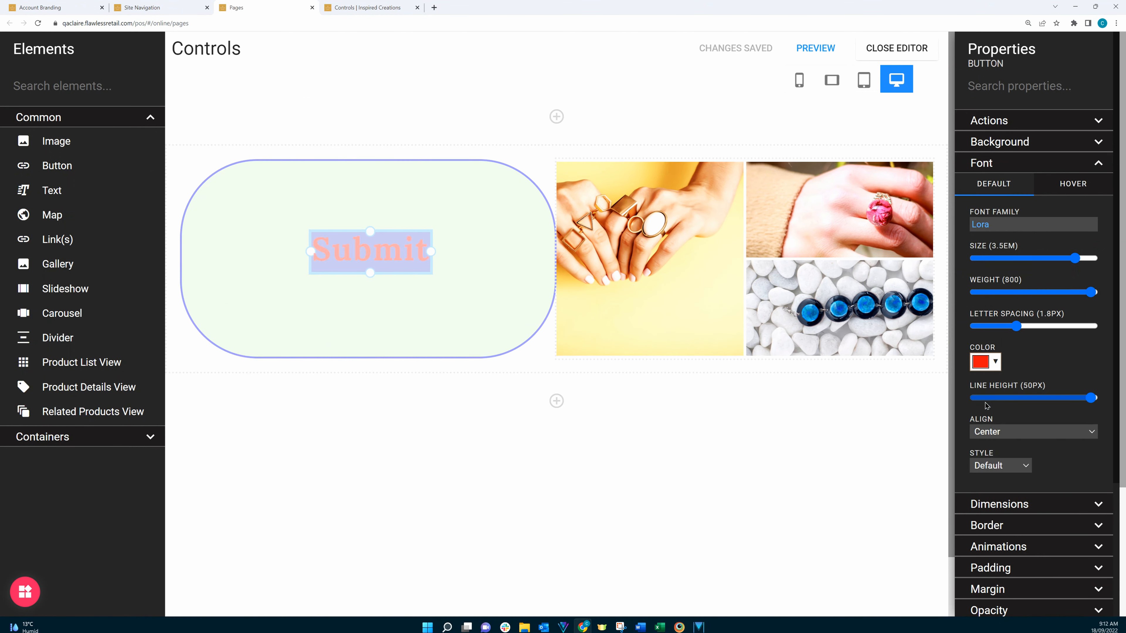
Align the Submit label to the left, reduce its font size to 2.3em and set its style to Italic.
click(1066, 433)
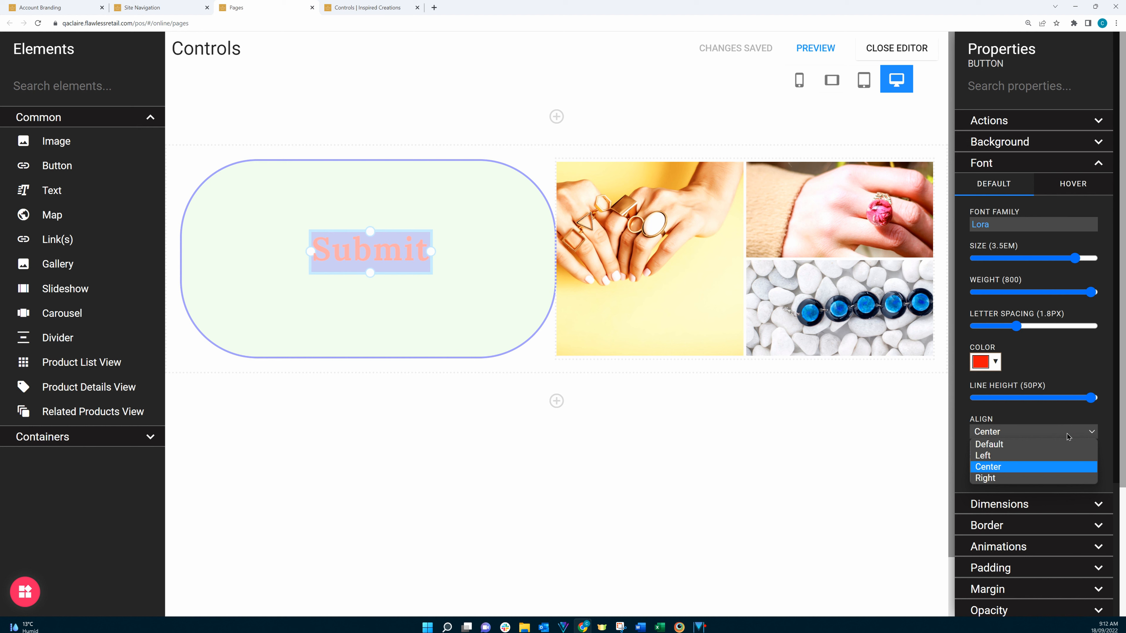
click(1021, 456)
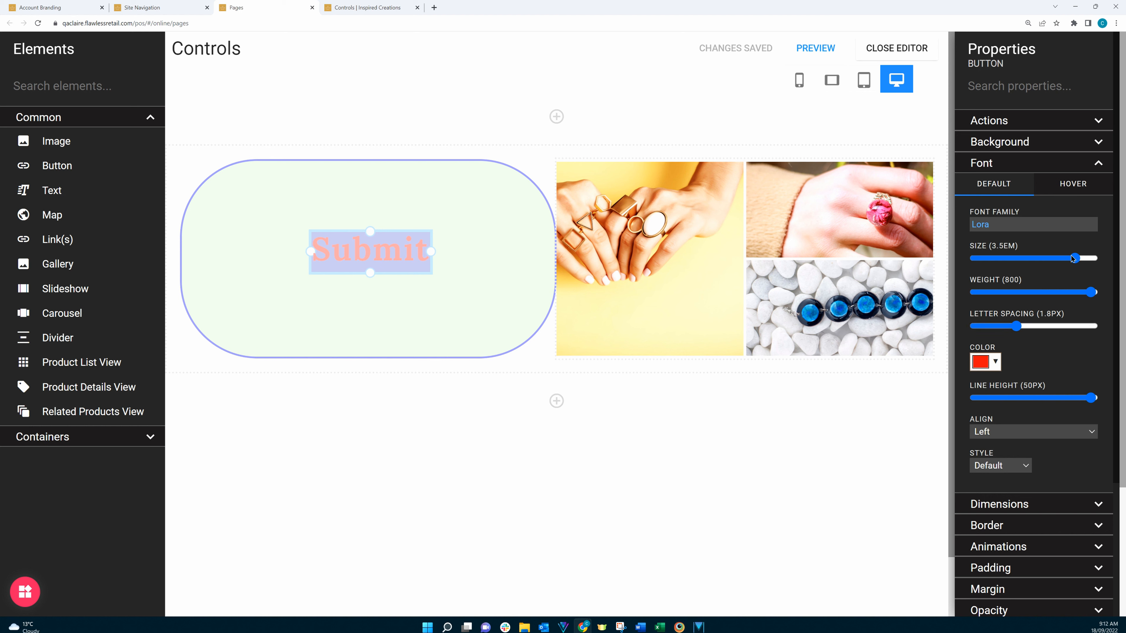
drag(1066, 263, 1037, 269)
click(1017, 465)
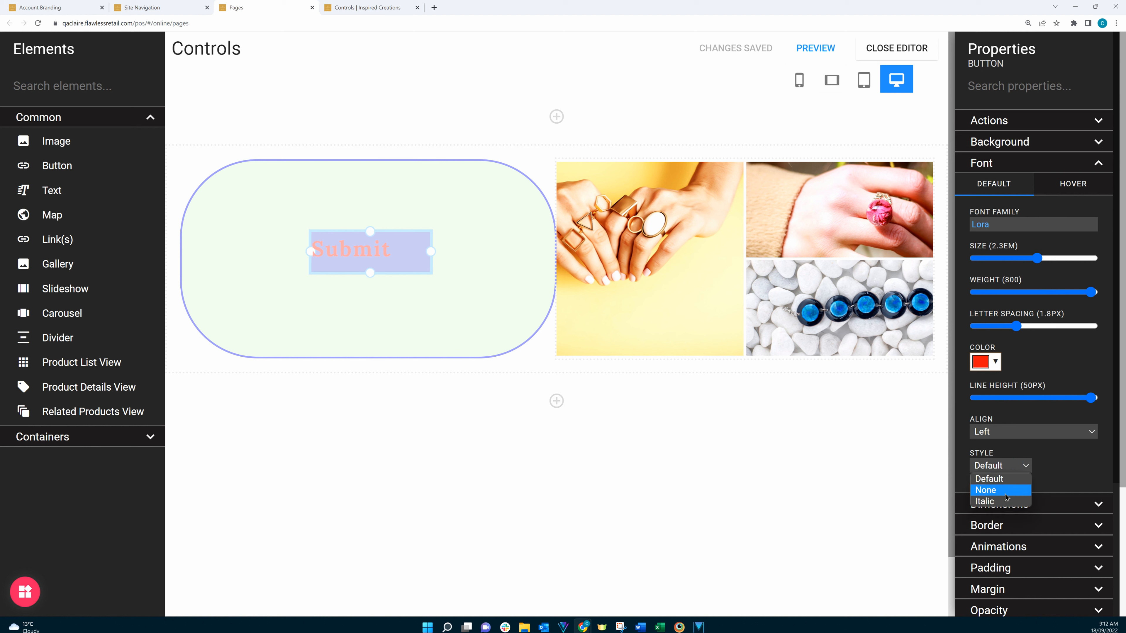
click(1003, 501)
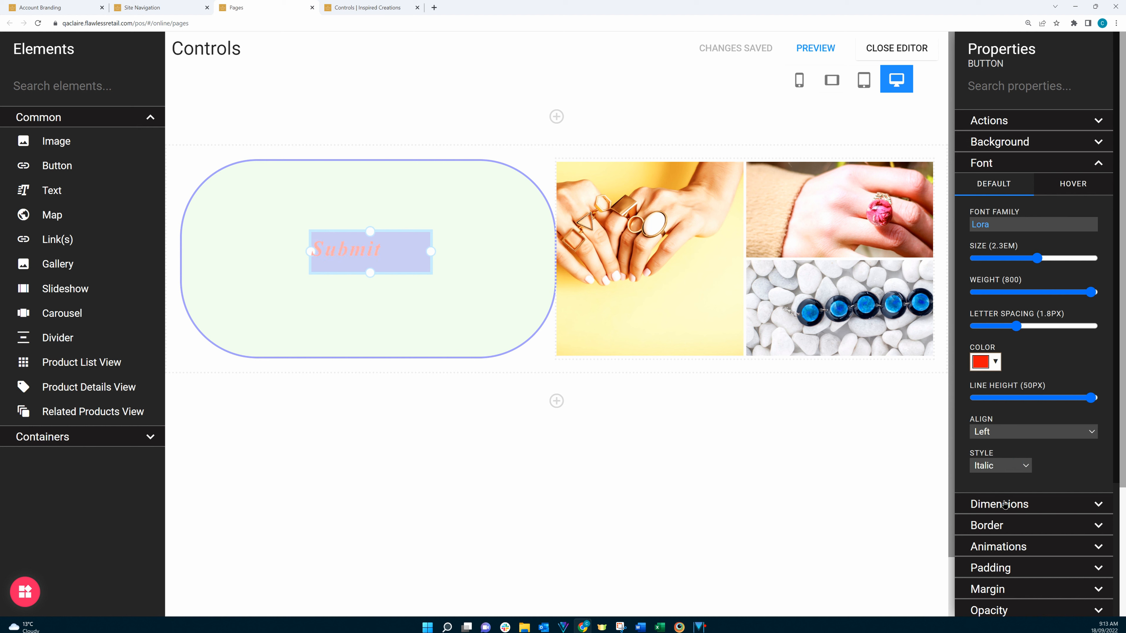
Reload the live Controls page to check the Submit button's new font styling, and return to the page editor.
click(355, 8)
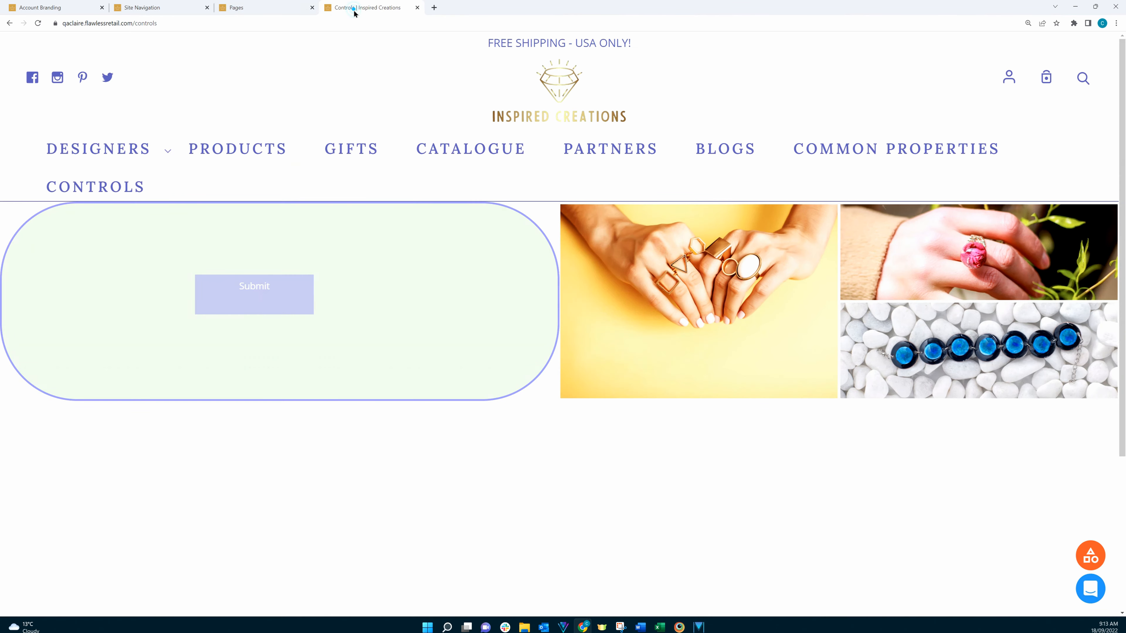
click(37, 25)
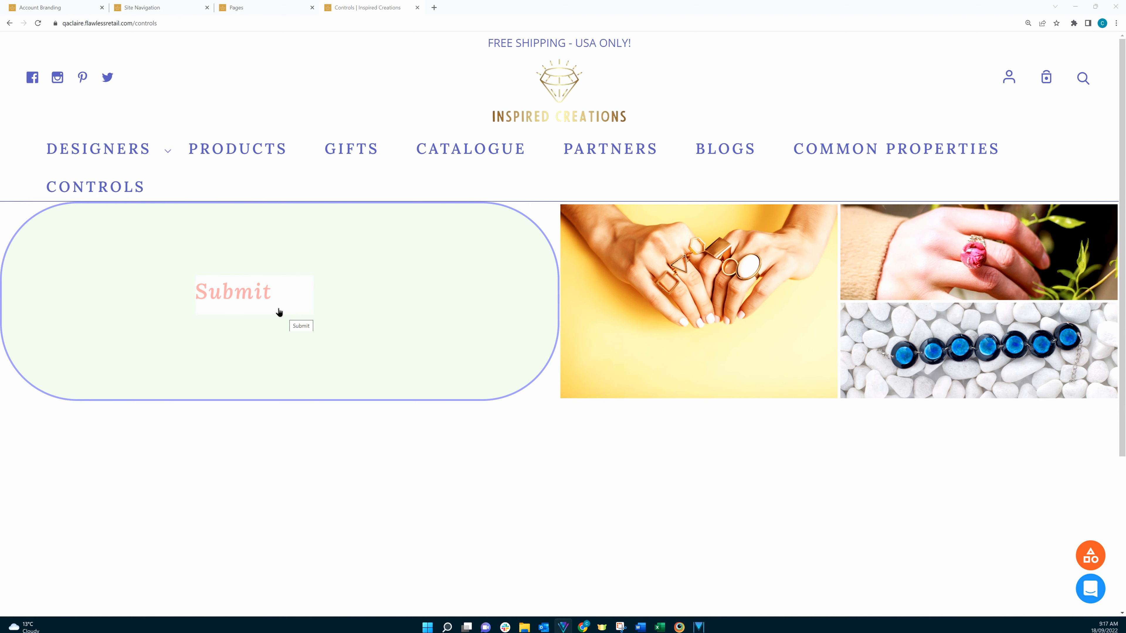
click(257, 11)
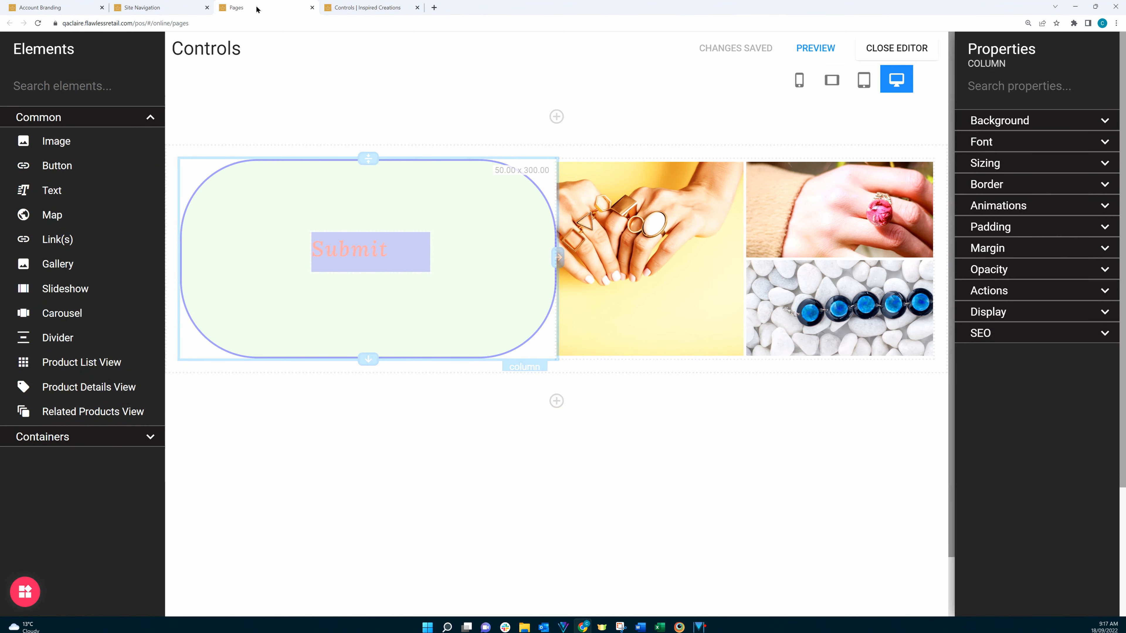
Raise the green column's overall opacity to about three quarters of its range.
click(1100, 269)
drag(1025, 309, 1073, 312)
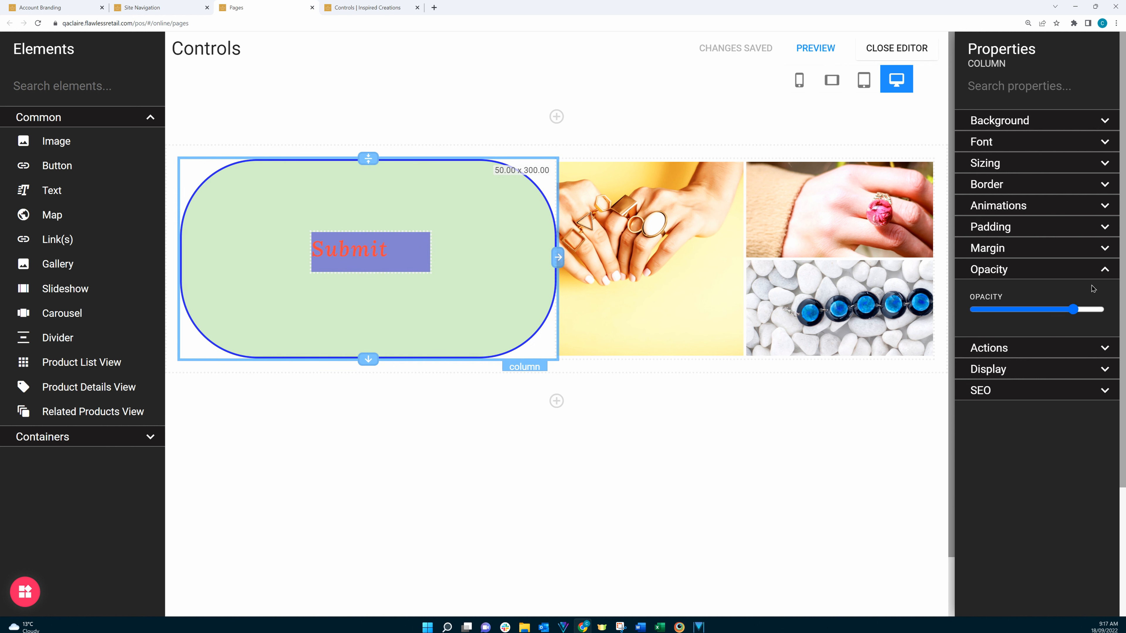
click(1101, 264)
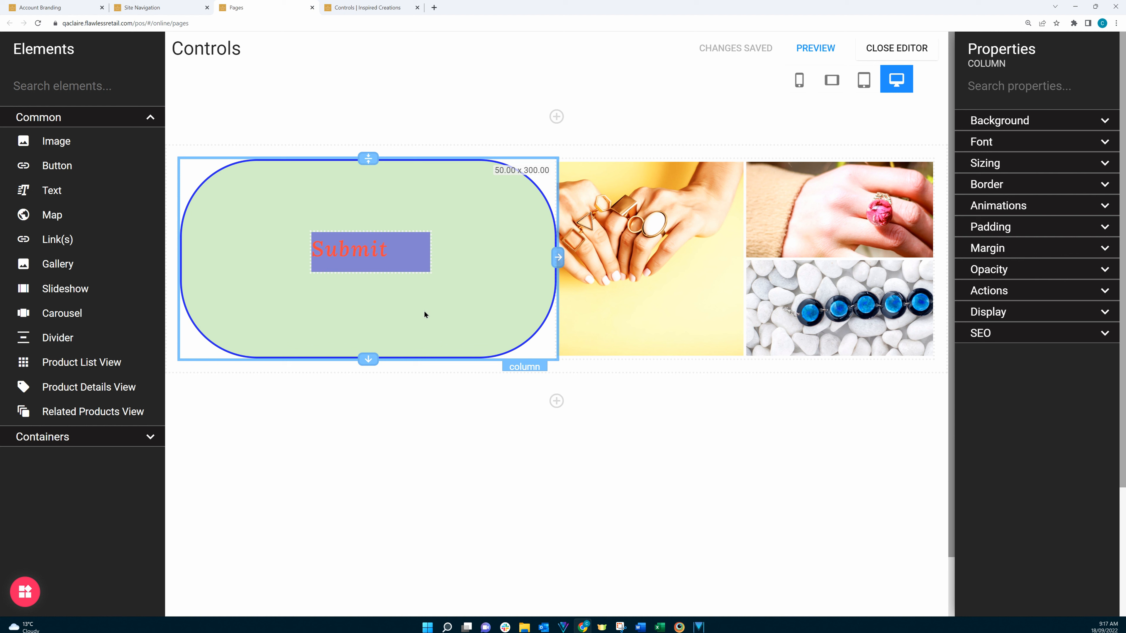
Lower the green column's background opacity to a little under half of its range.
click(1104, 120)
drag(1091, 254, 1028, 266)
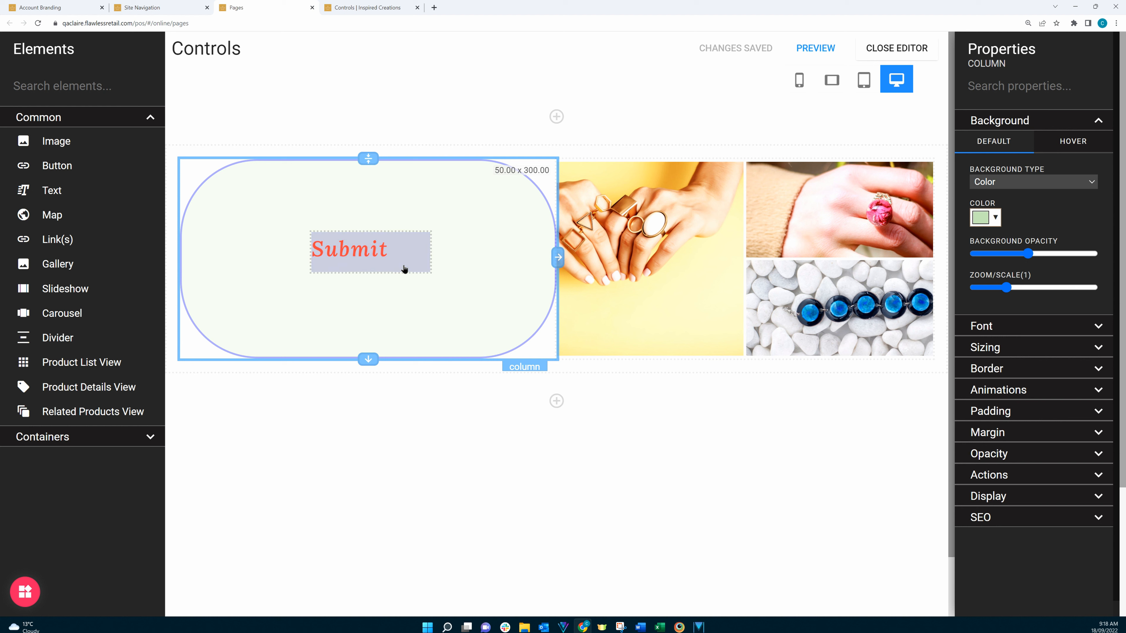
click(1098, 121)
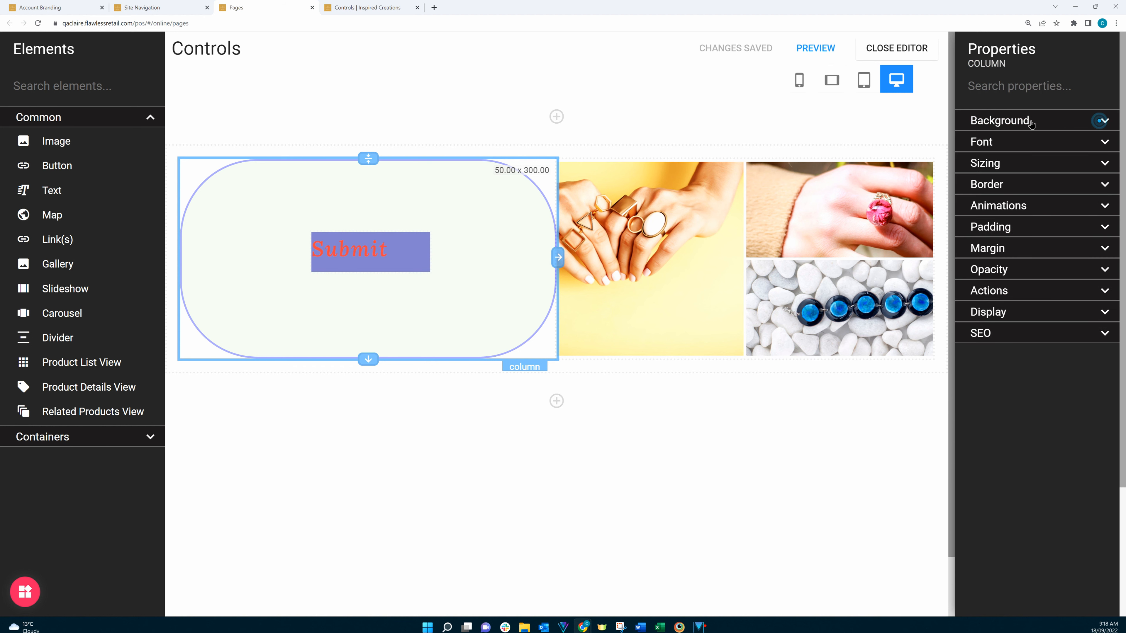
Reload the live Controls page to compare the column's opacity with the button's, and return to the page editor.
click(361, 7)
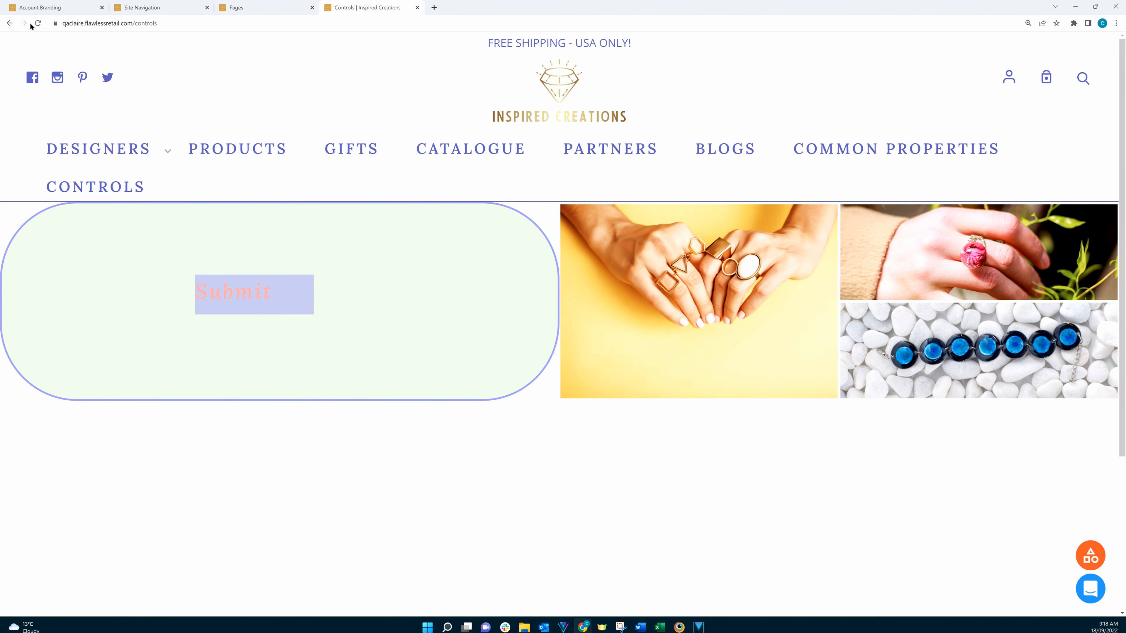
click(38, 24)
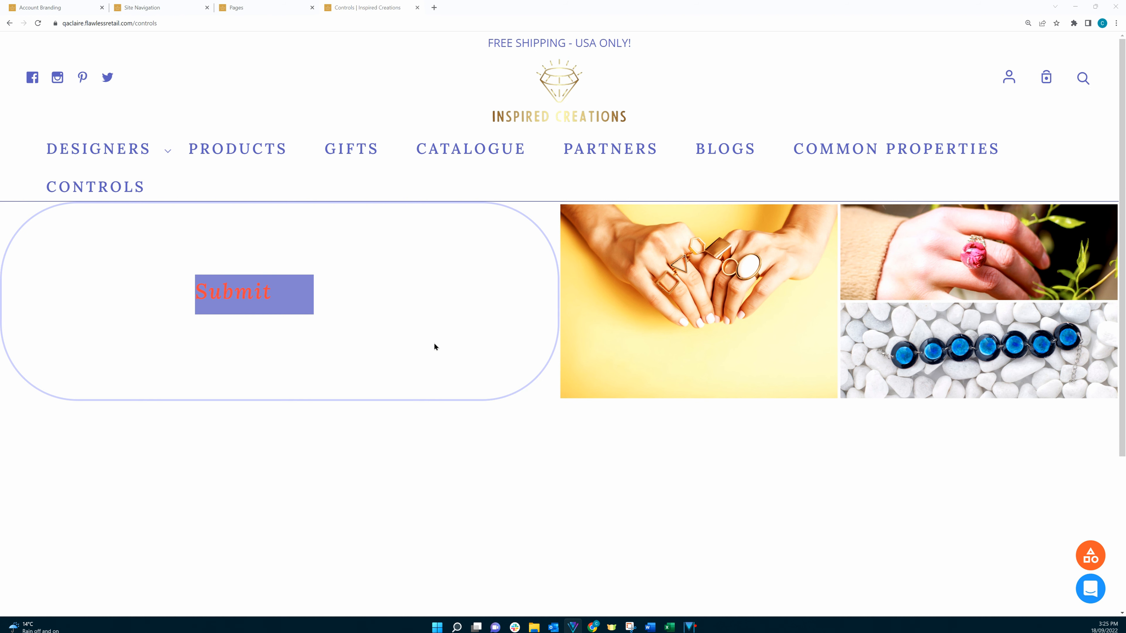
click(277, 8)
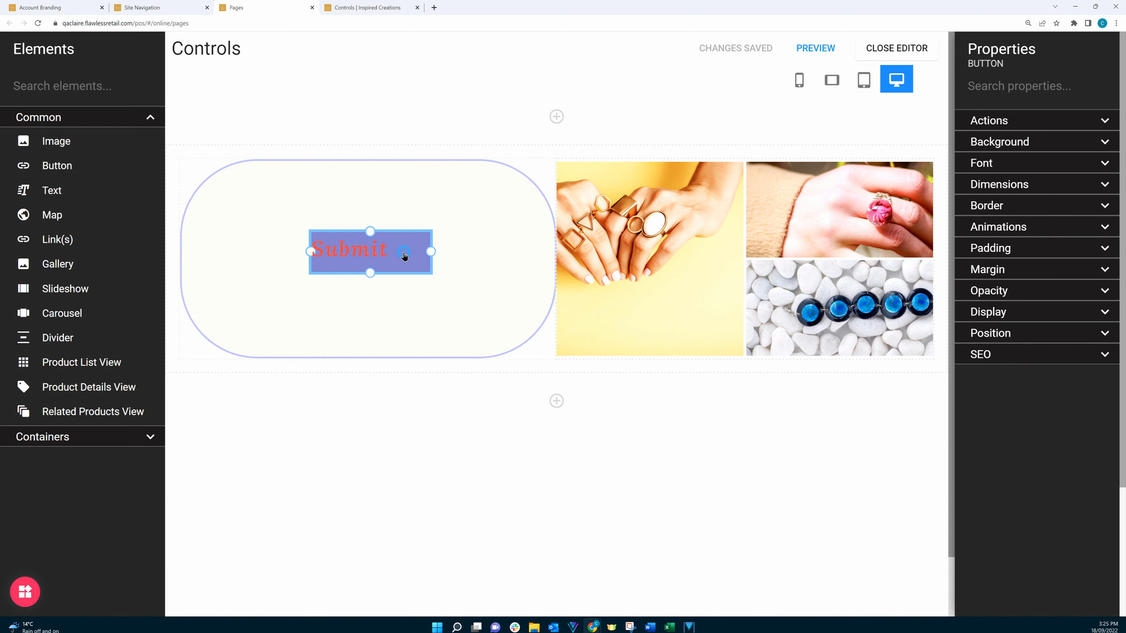
Set the Submit button's hover background color to black.
click(1105, 143)
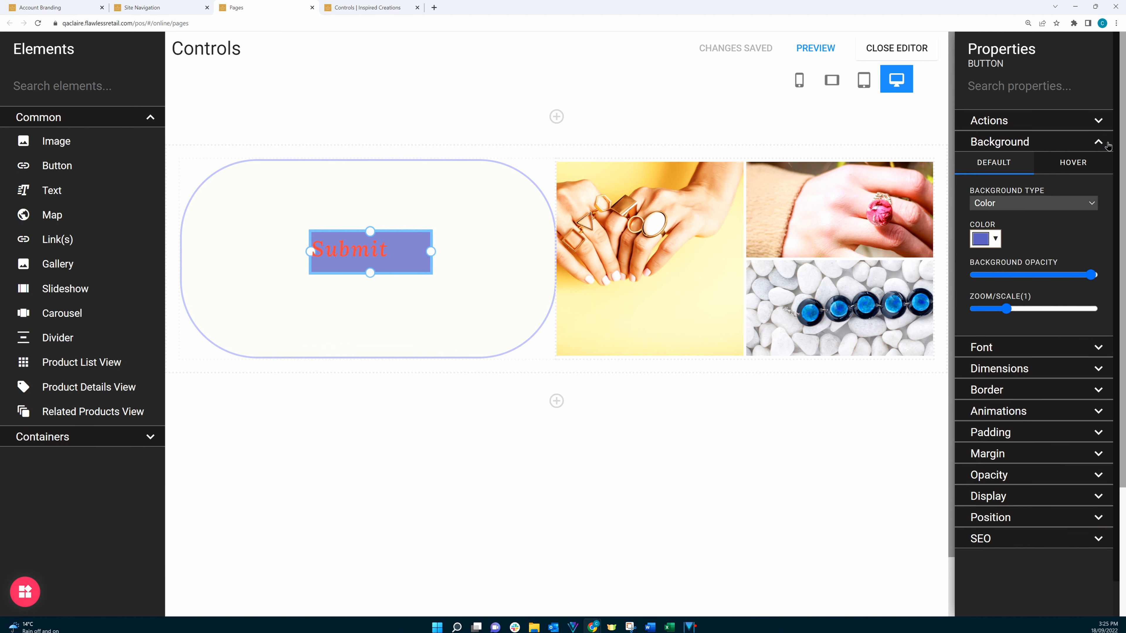
click(1071, 164)
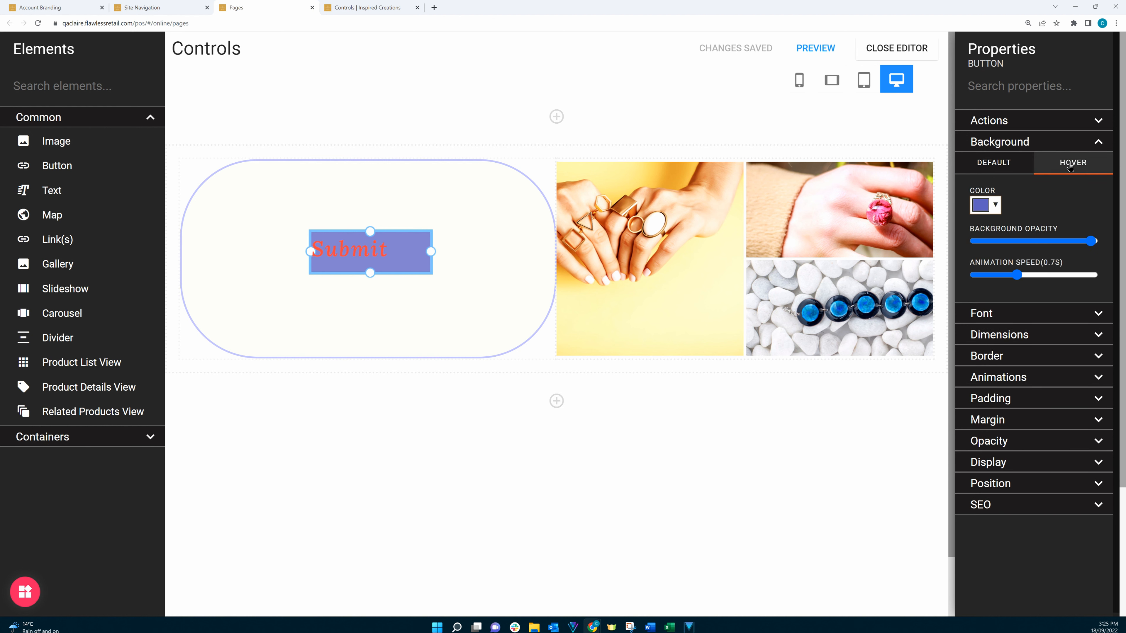
click(995, 204)
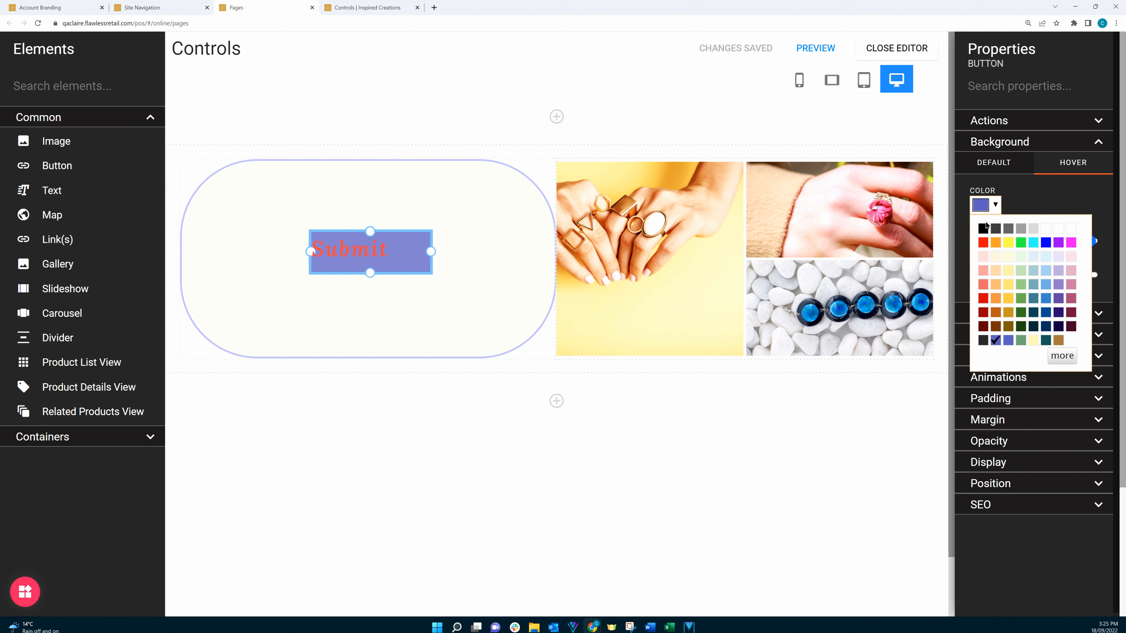
click(983, 229)
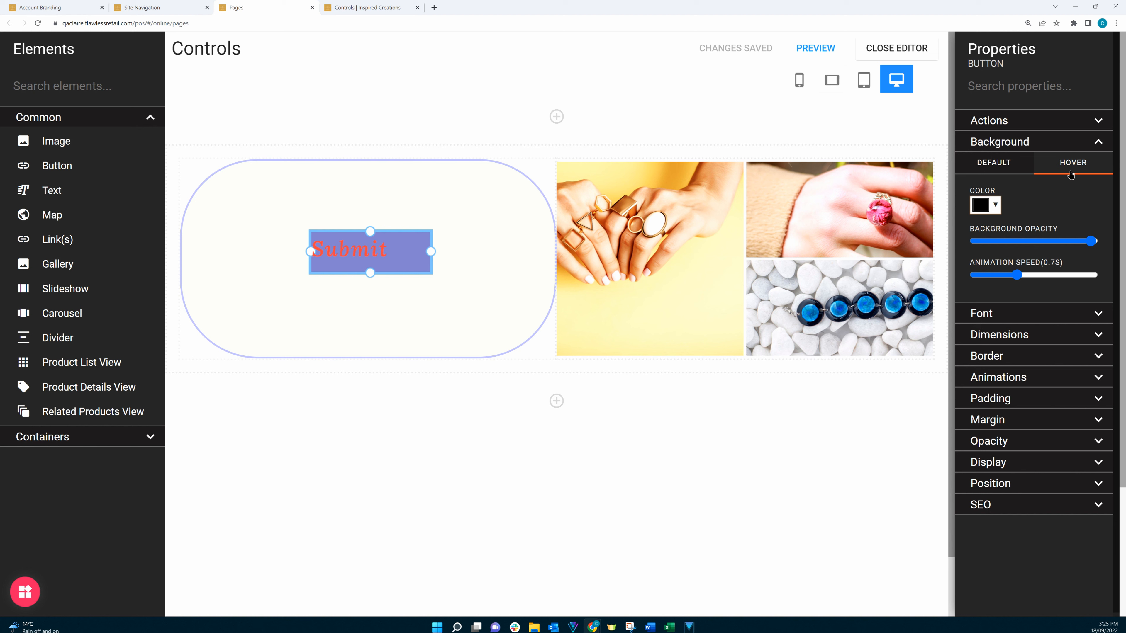
click(1096, 143)
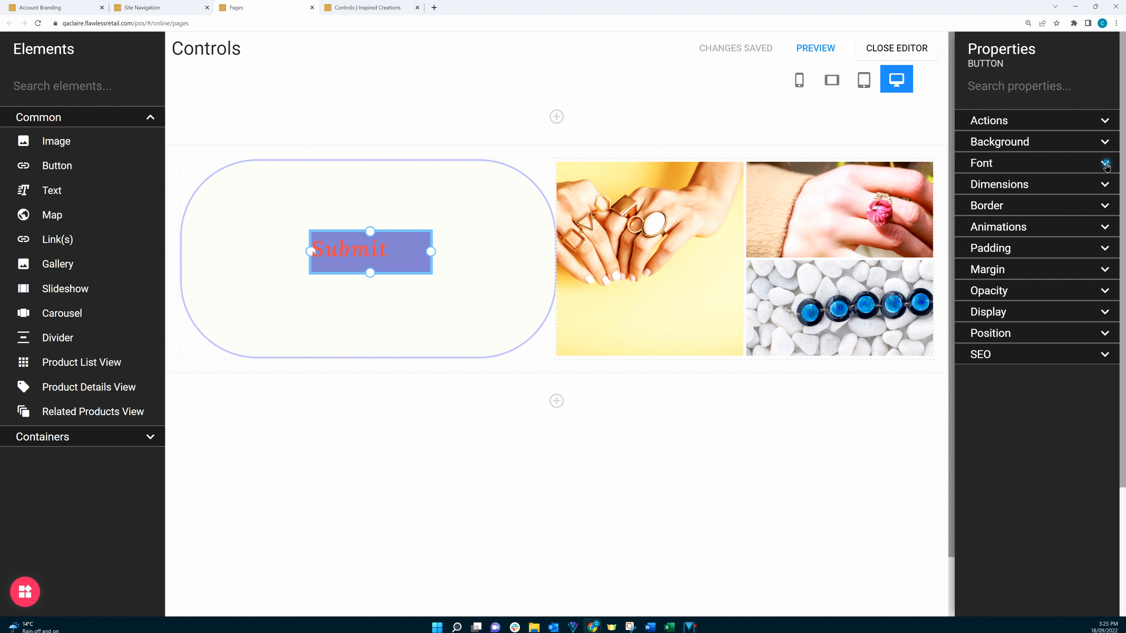
Set the Submit button's hover font color to yellow.
click(1104, 164)
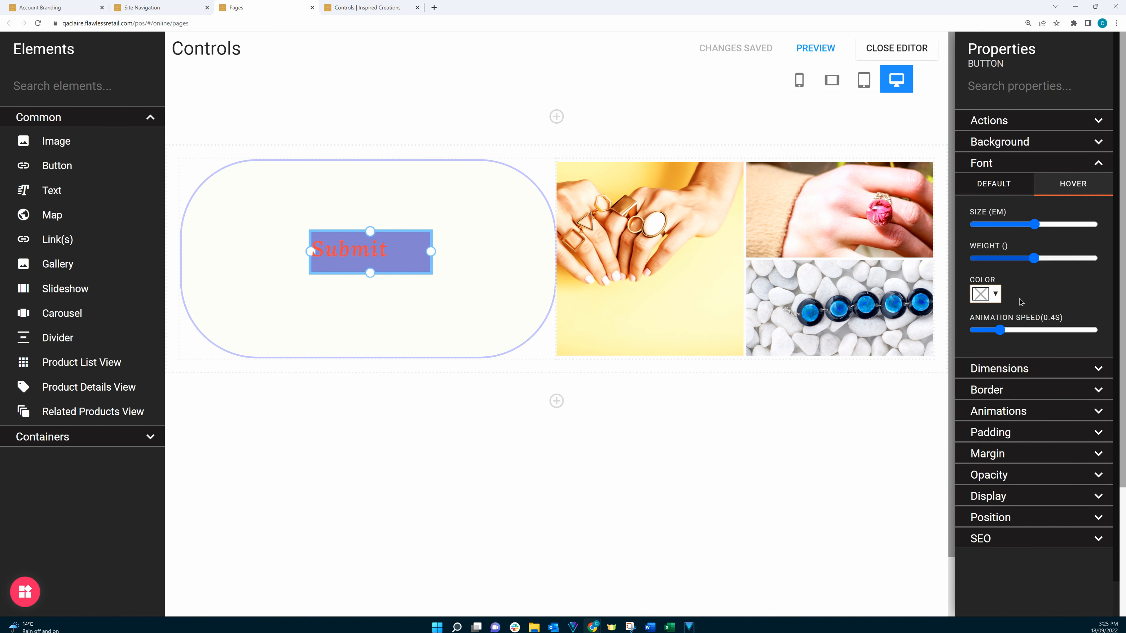
click(995, 295)
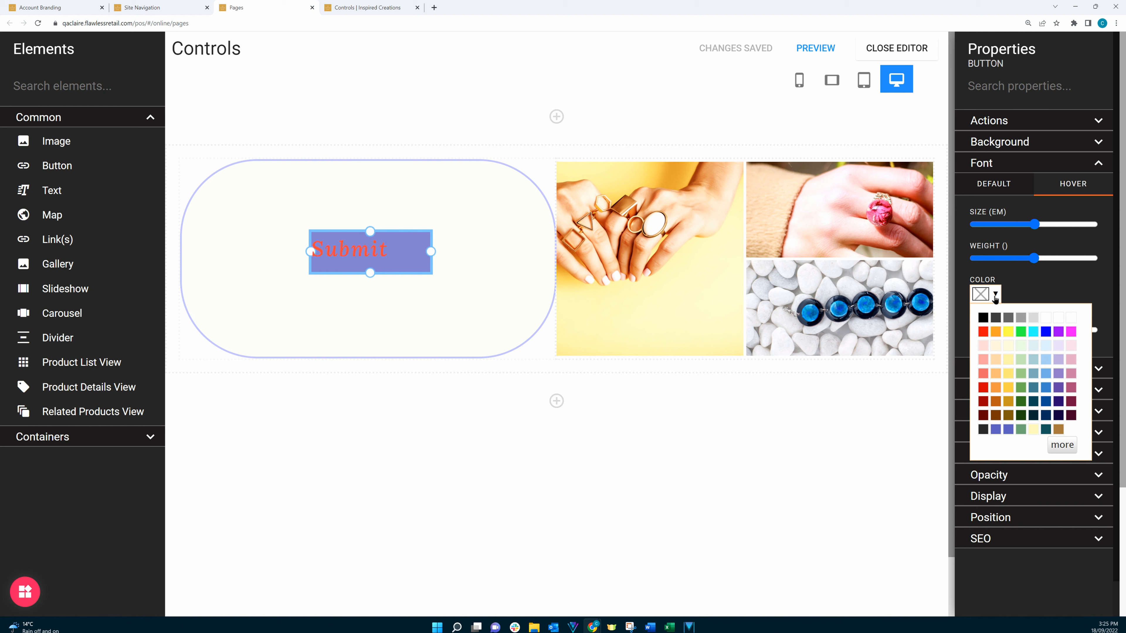
click(1008, 331)
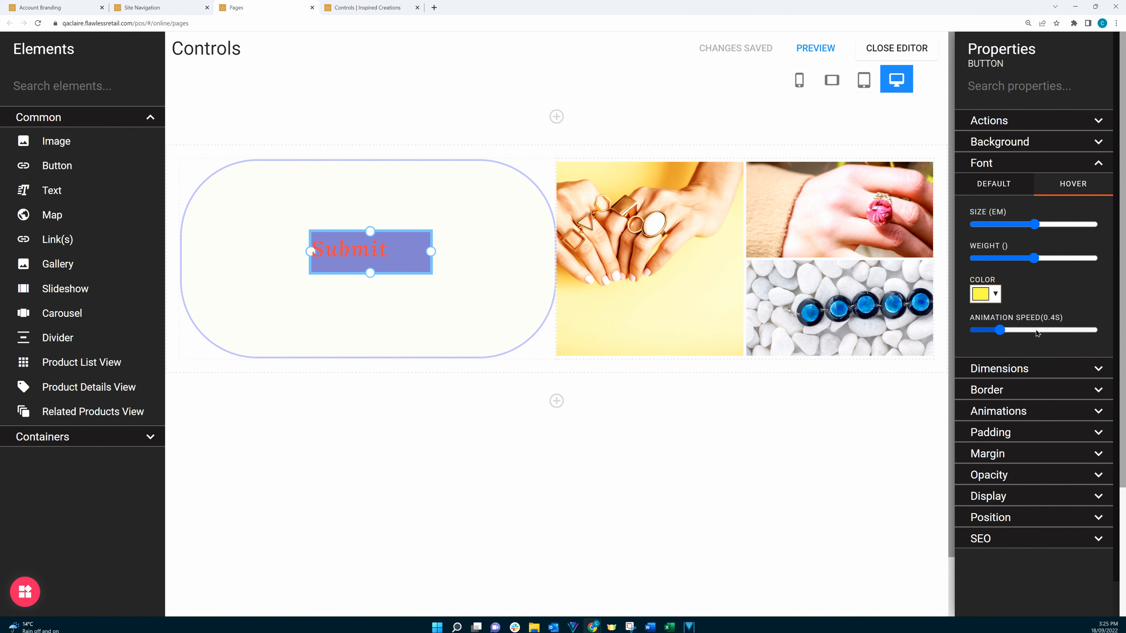
Set the Submit button's hover border color to magenta.
click(1098, 164)
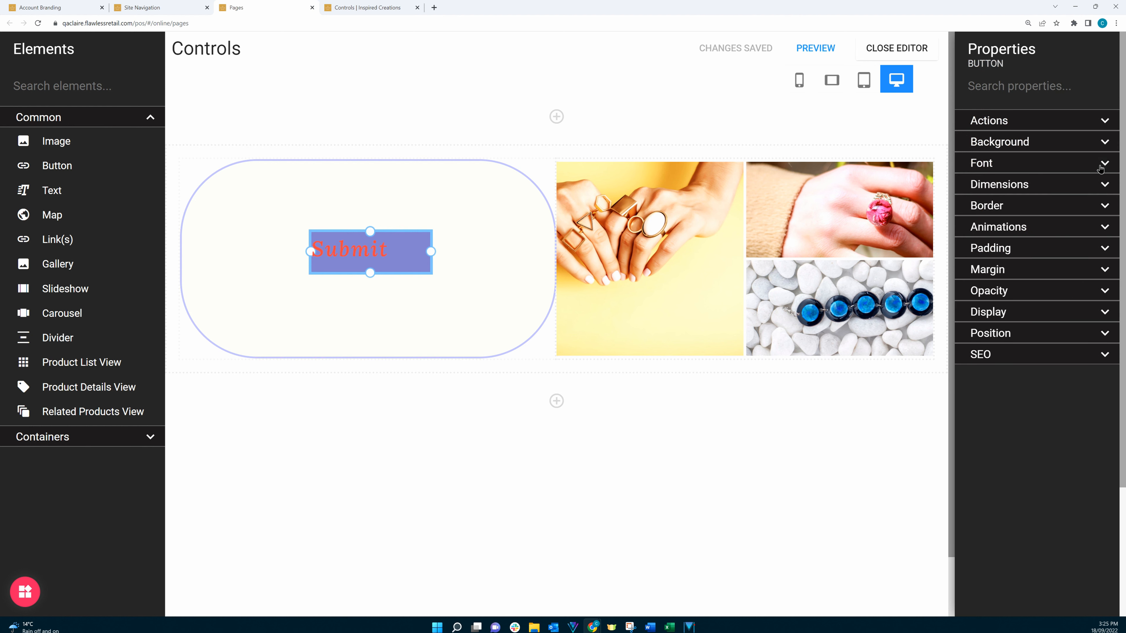
click(1105, 206)
click(1070, 228)
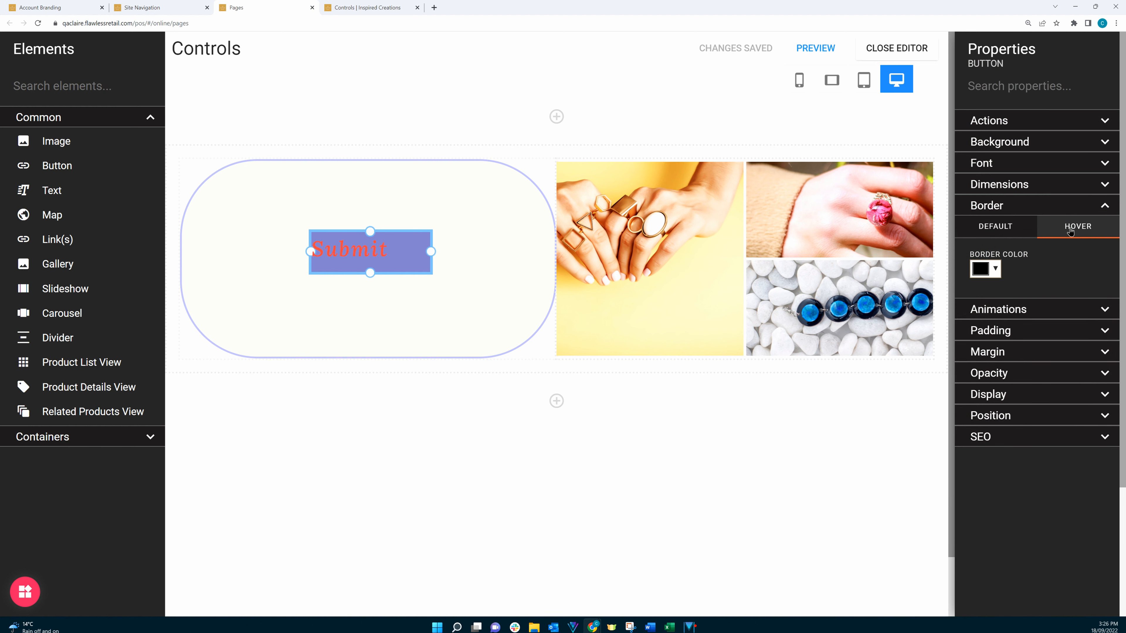
click(997, 269)
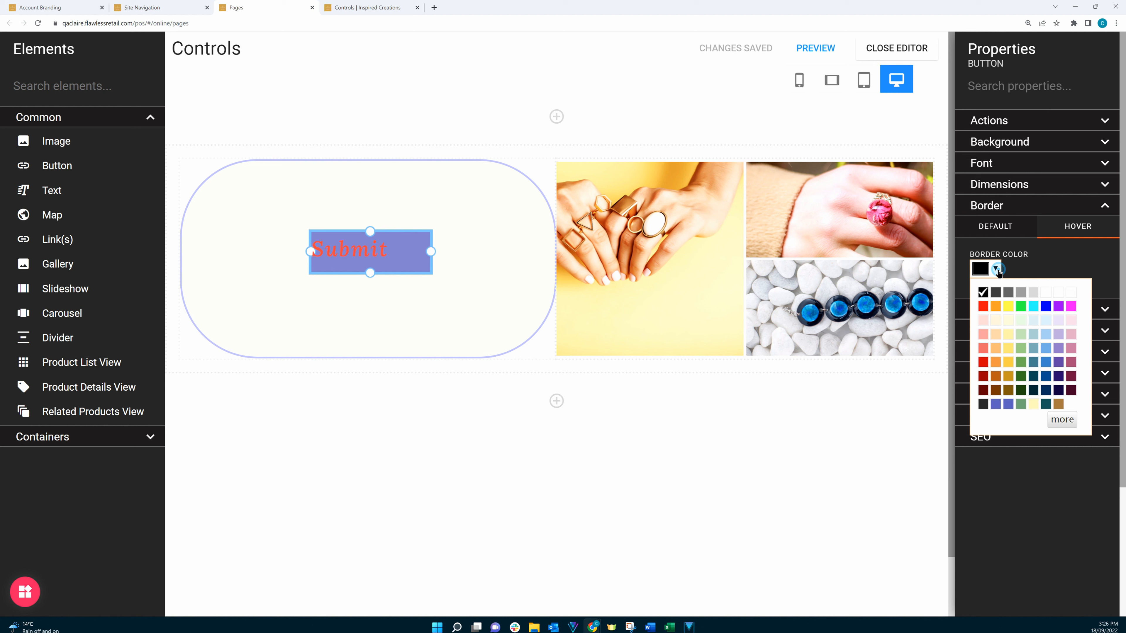
click(1071, 308)
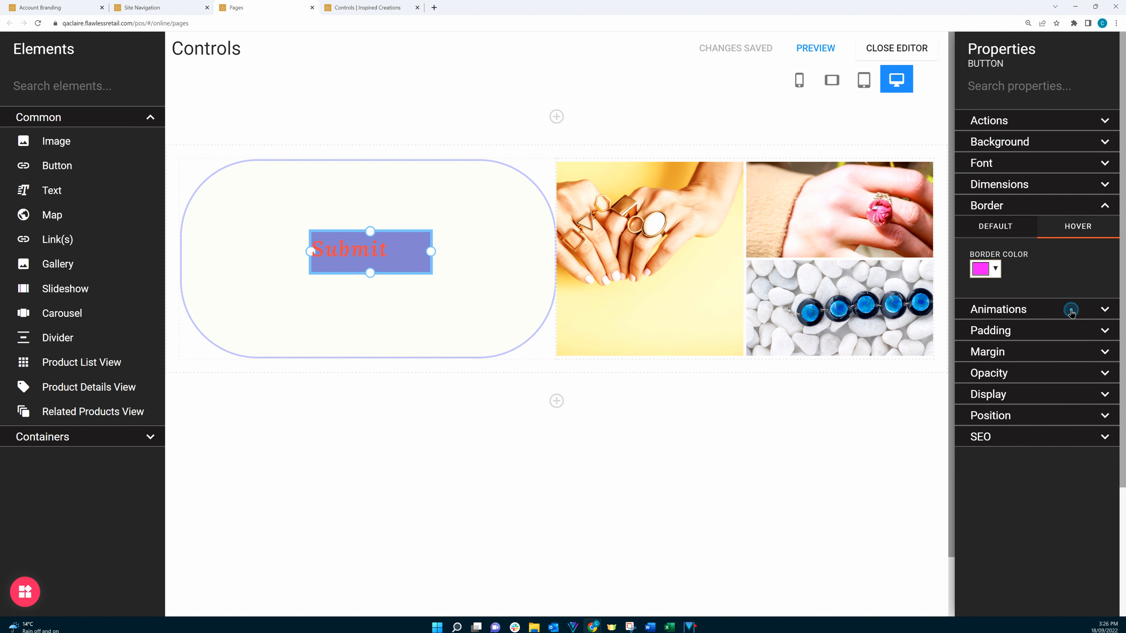
click(1104, 207)
Reload the live Controls page to check the Submit button's hover colors, and return to the page editor.
click(392, 6)
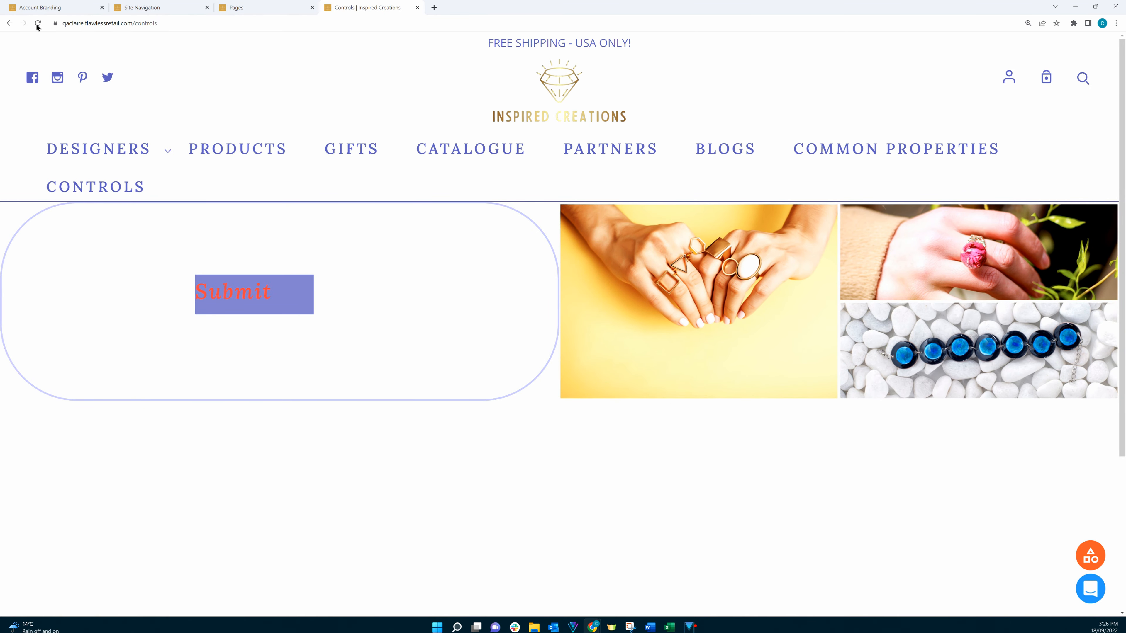
click(39, 23)
click(271, 8)
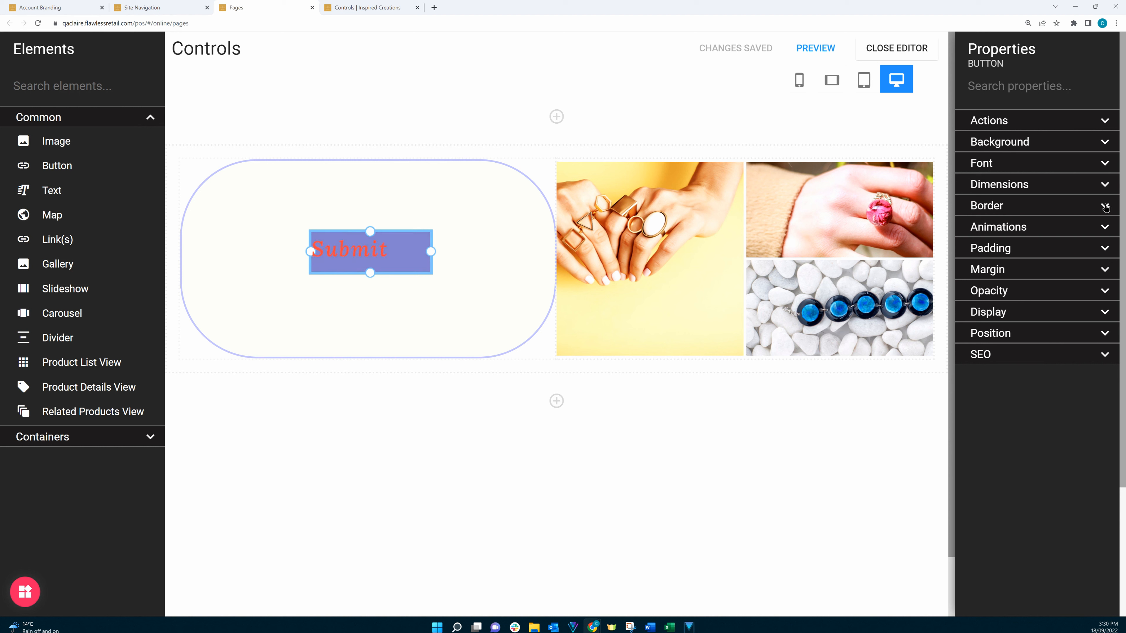
Give the Submit button a Solid default border with a width of 3px.
click(1105, 209)
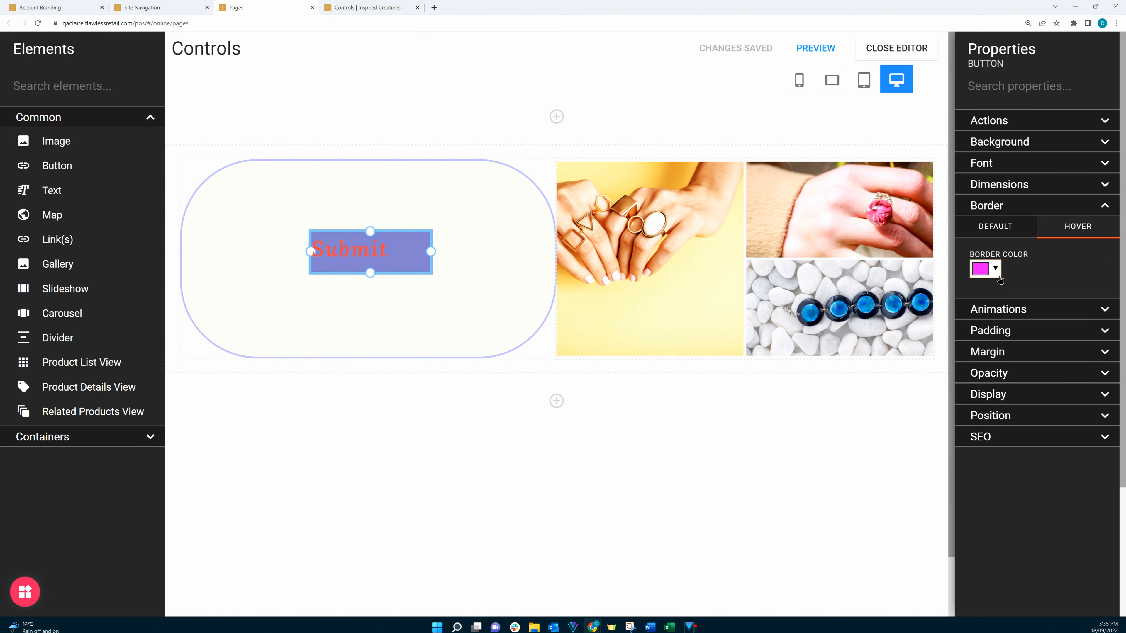
click(1001, 223)
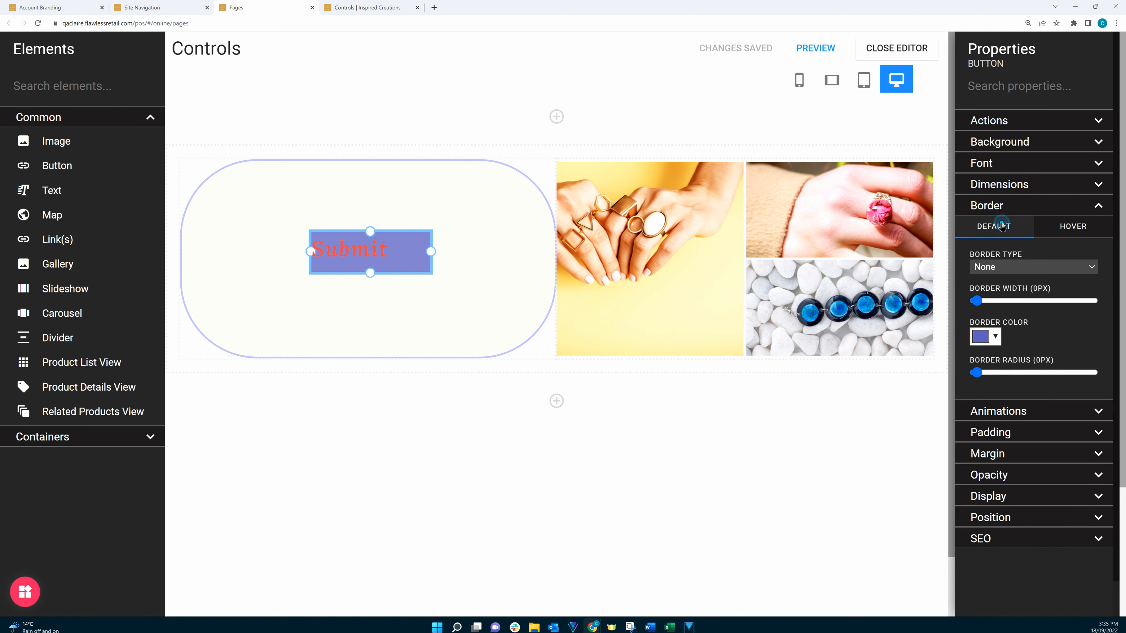
click(1000, 268)
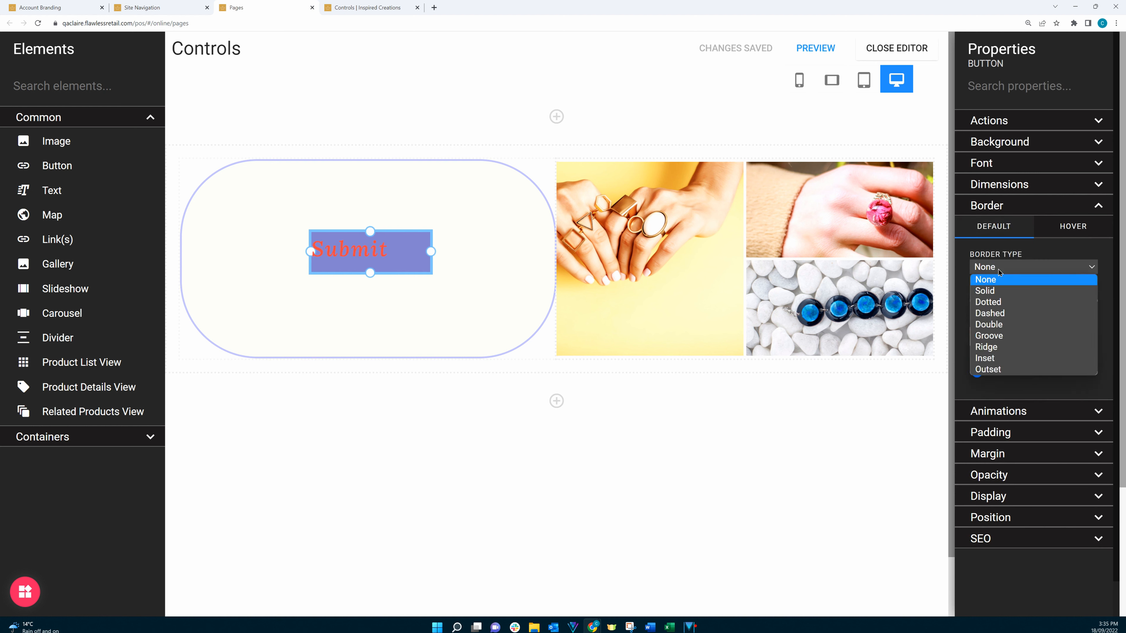
click(989, 294)
click(989, 301)
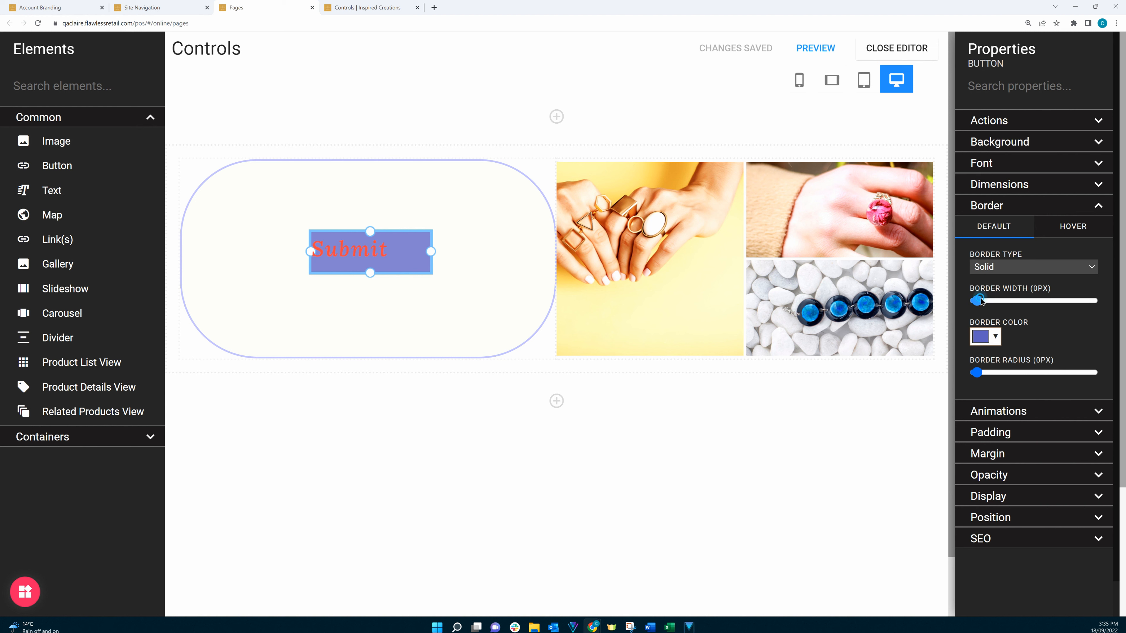
drag(988, 301, 996, 302)
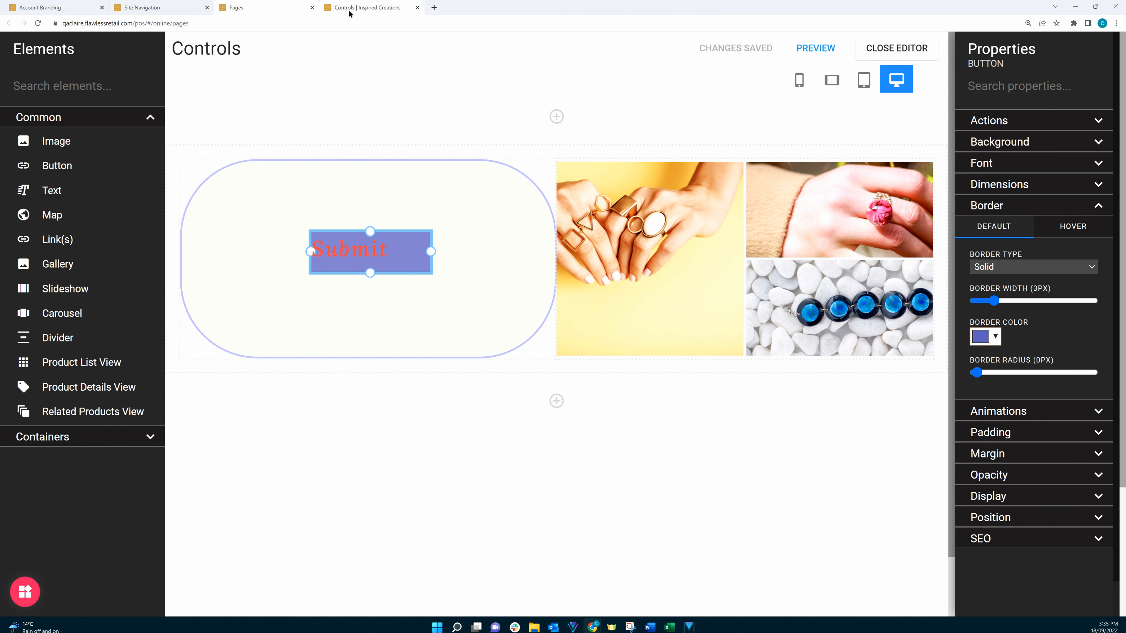
View the Submit button's hover background, font and border on the live Controls page, and return to the page editor.
click(420, 5)
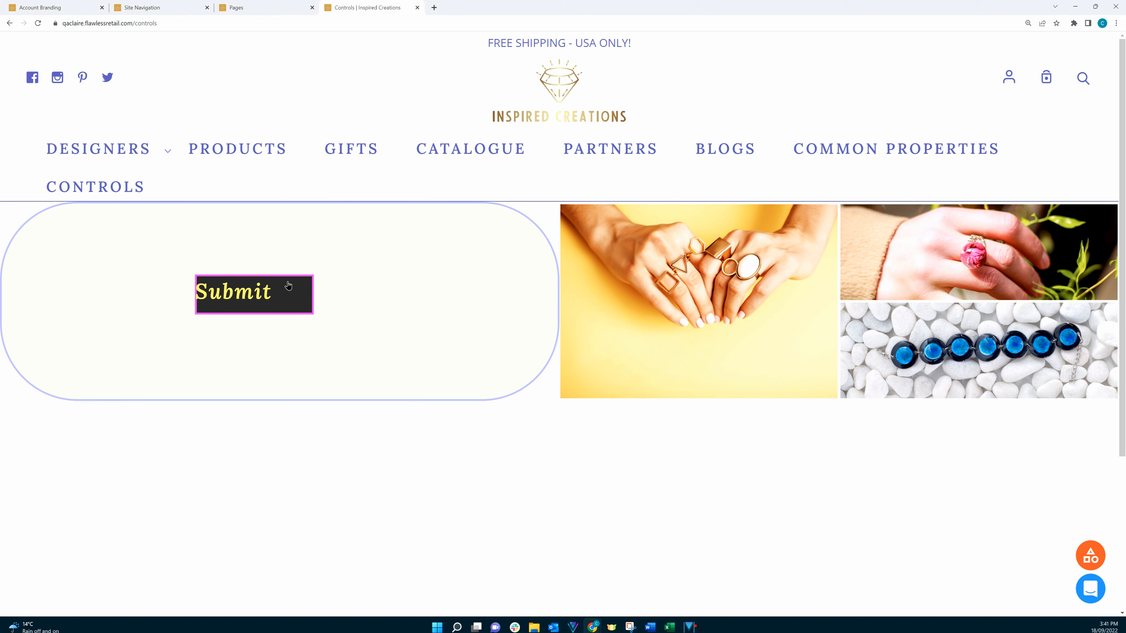
click(280, 291)
click(261, 9)
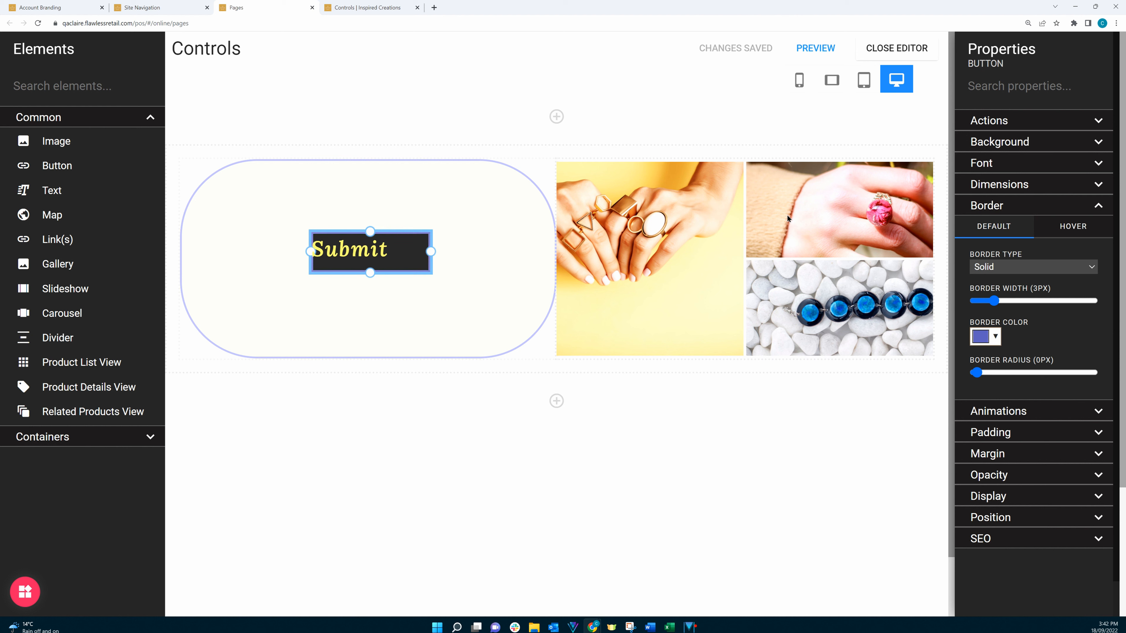
Set the Submit button's click action to Open Link with the New Tab behavior.
click(1102, 120)
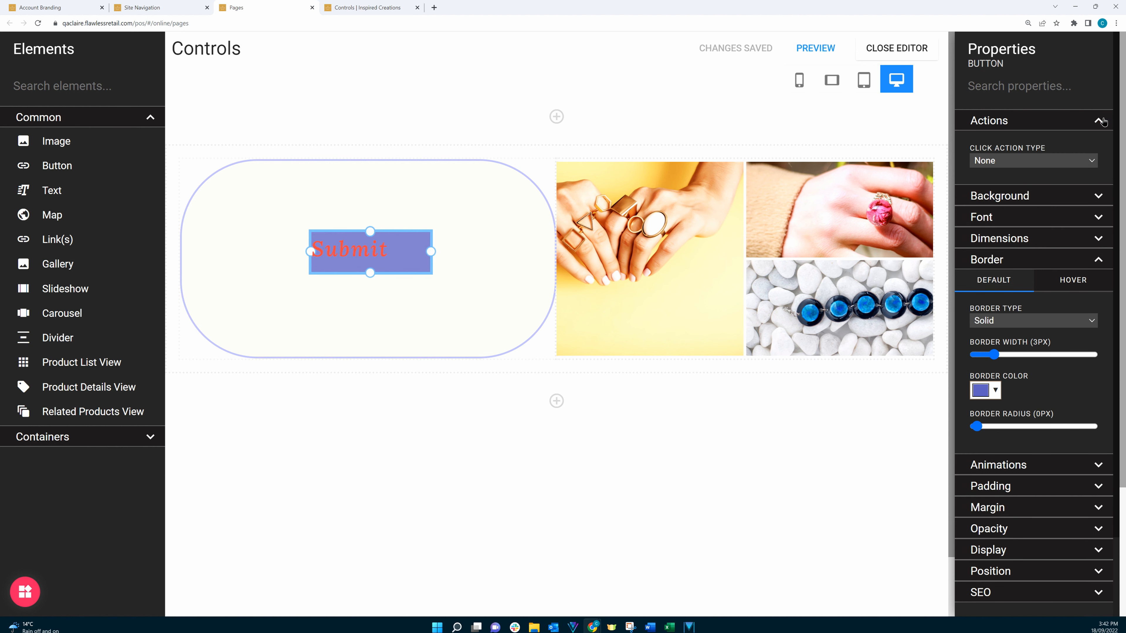
click(1059, 161)
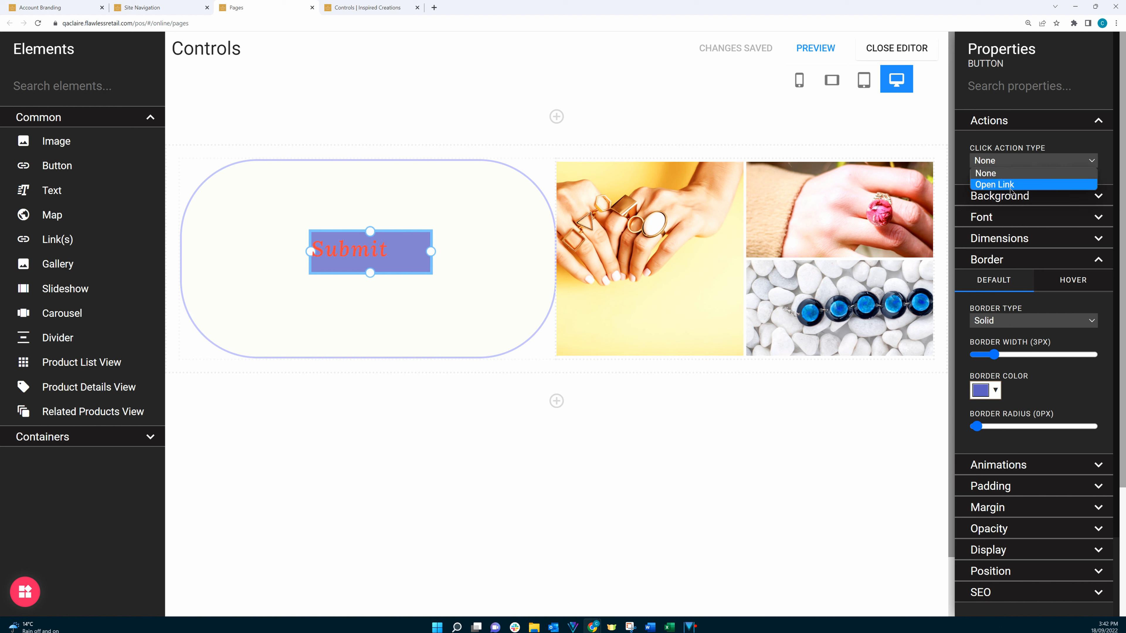
click(1010, 185)
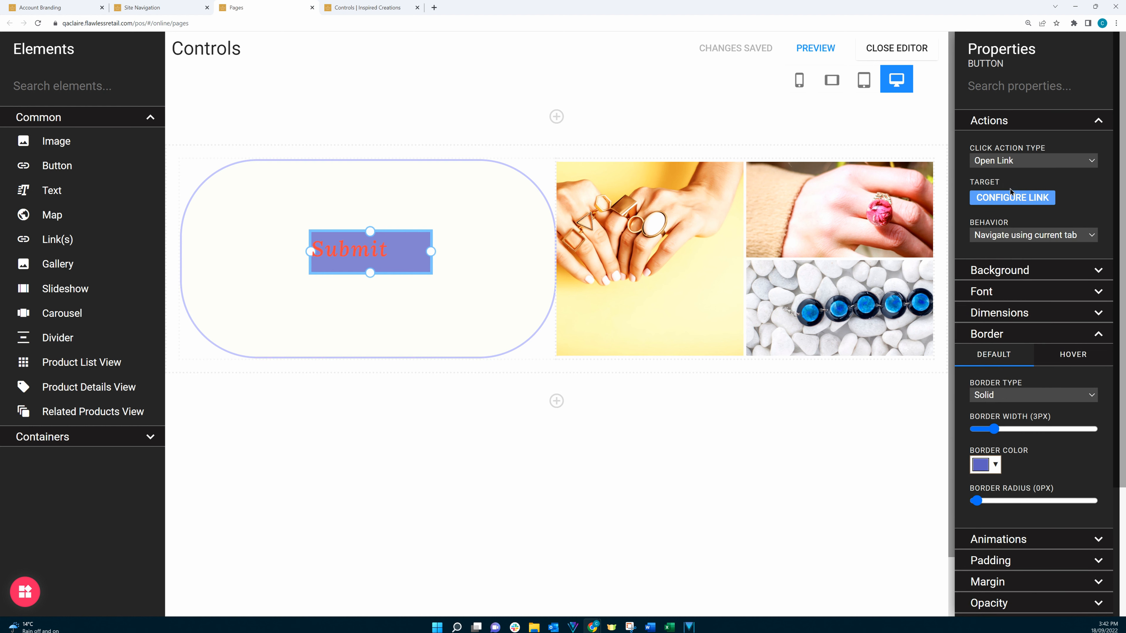
click(1055, 236)
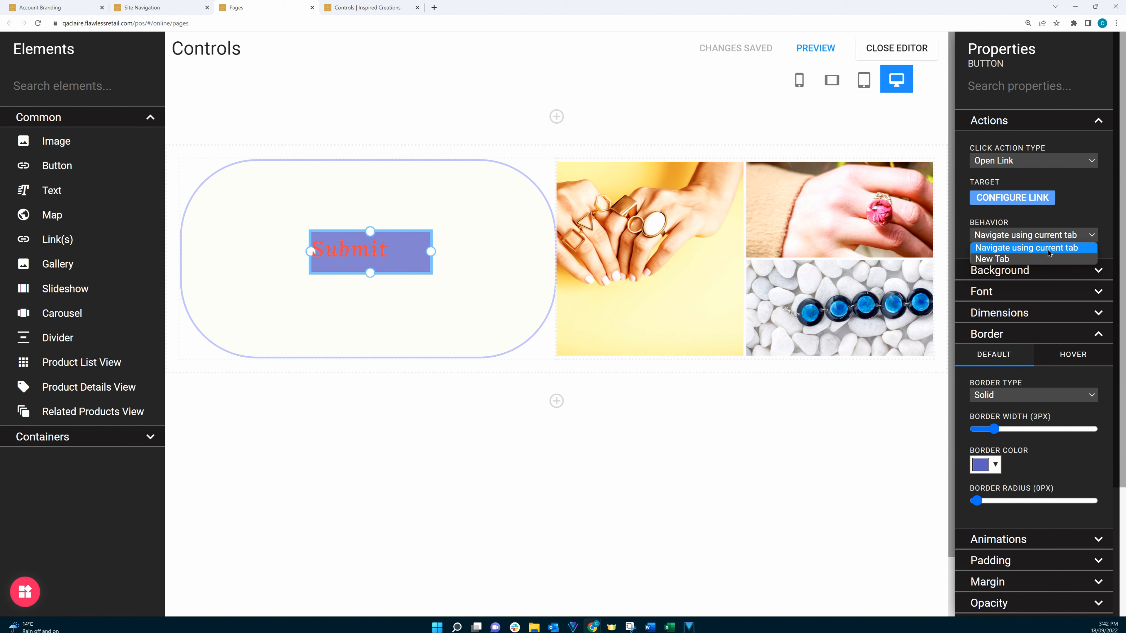
click(1040, 258)
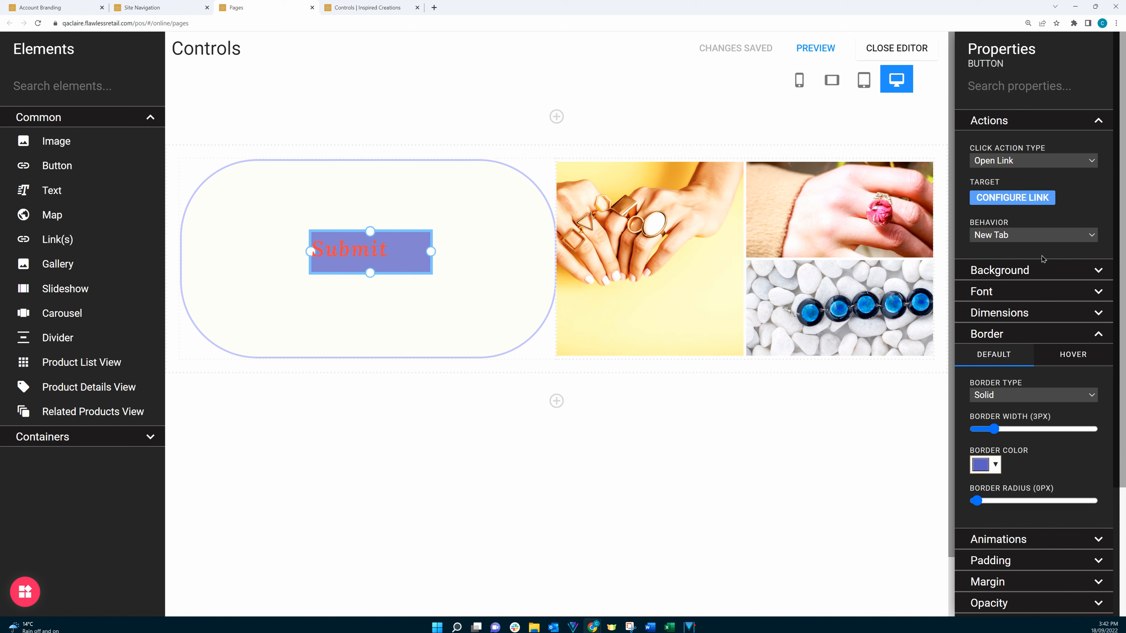
Configure the Submit button's link target as the Navigation URL type with the item Designers - Canturi.
click(1012, 198)
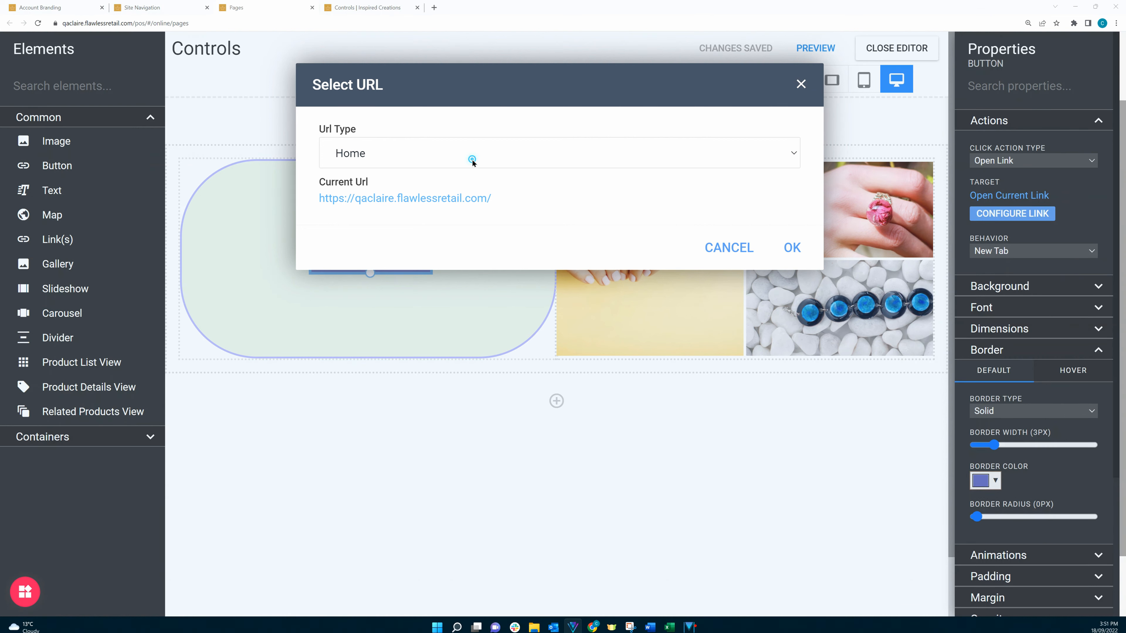
click(472, 159)
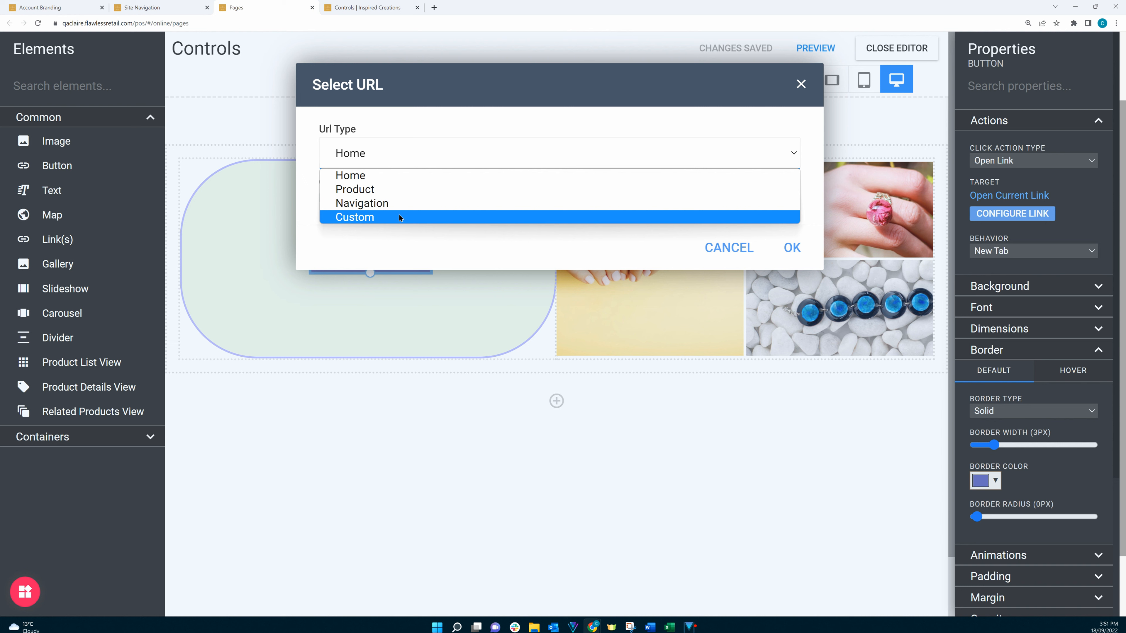
click(392, 203)
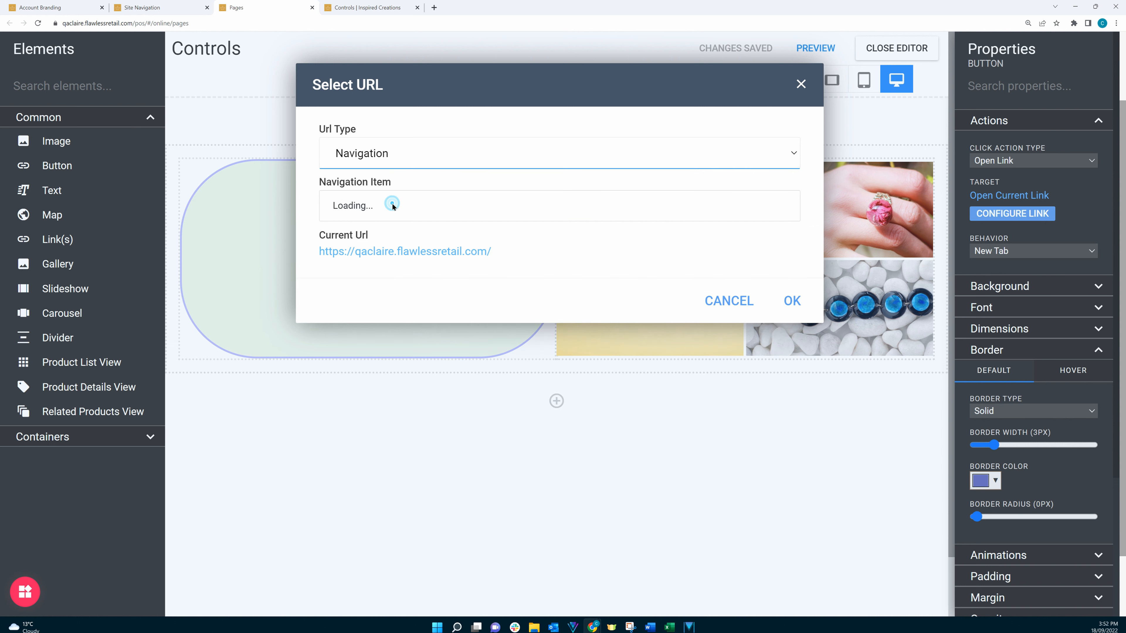
click(393, 205)
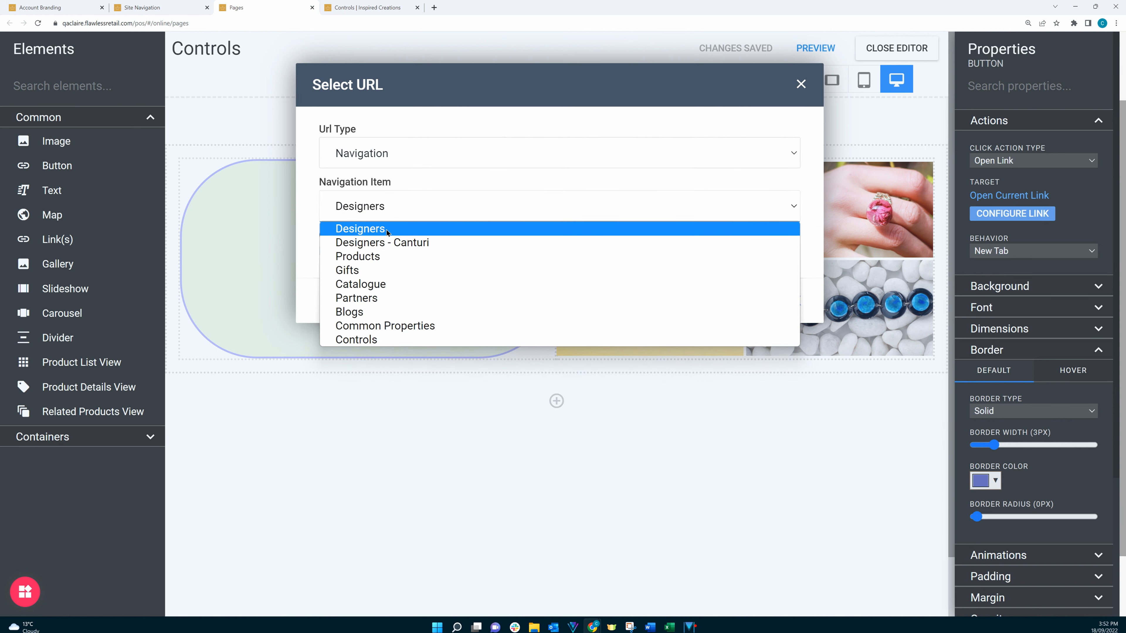
click(392, 248)
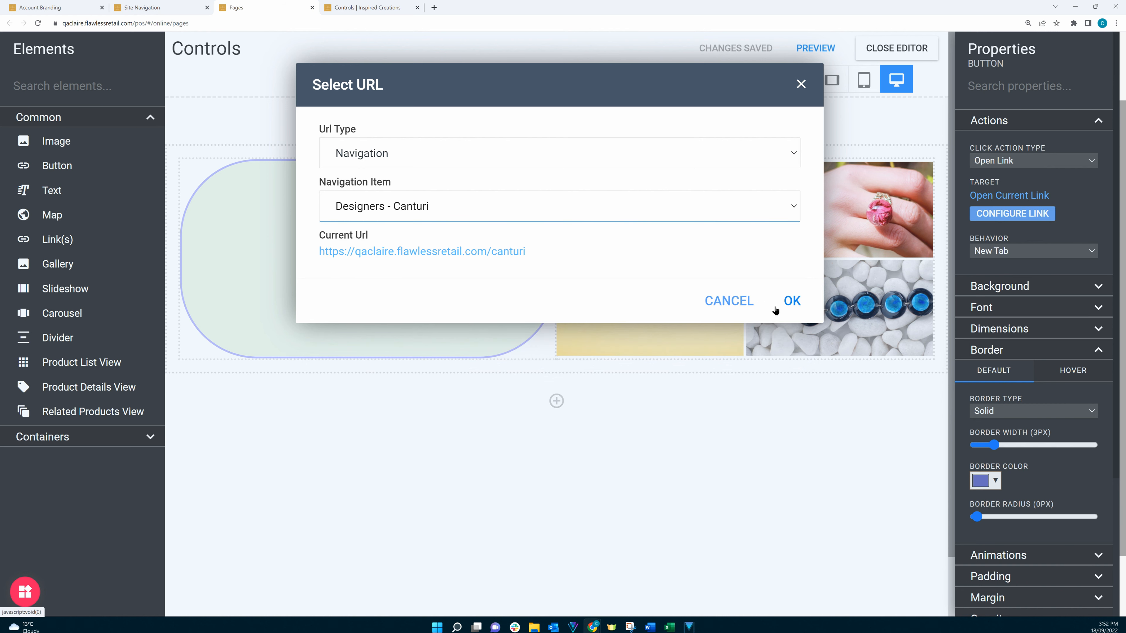
click(785, 301)
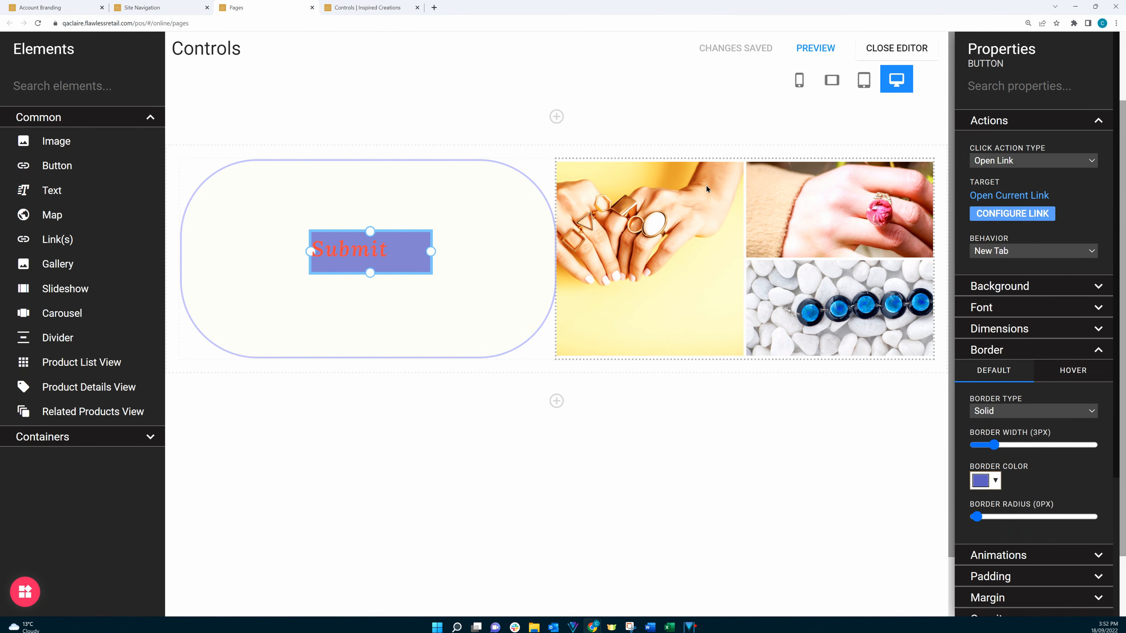
Reload the live Controls page, test the Submit button's link, and return to the page editor.
click(368, 8)
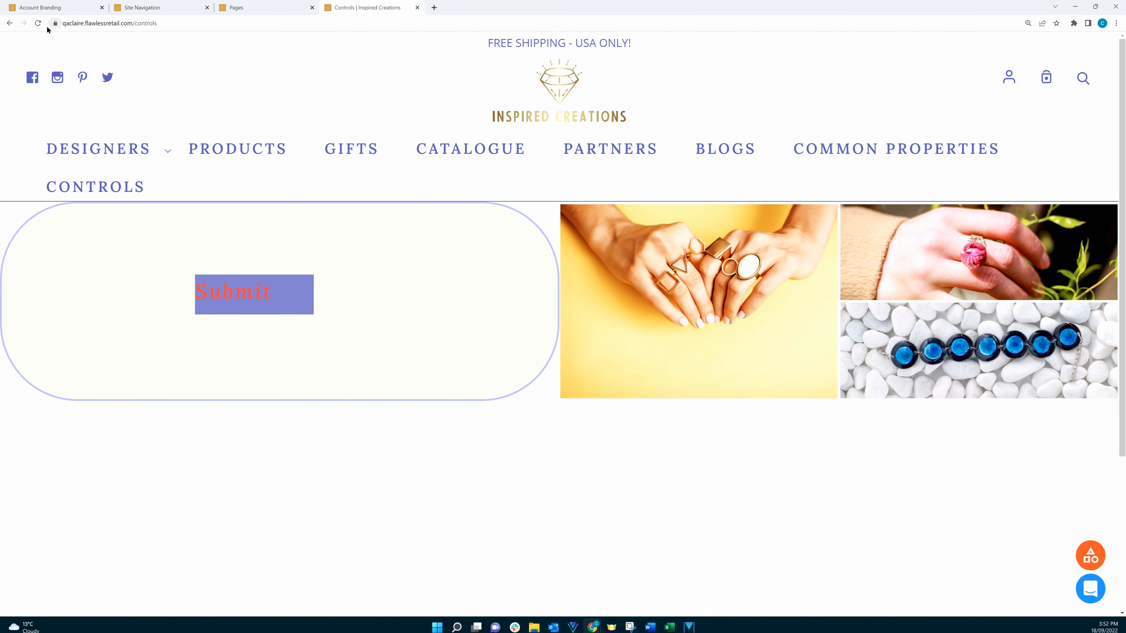
click(38, 23)
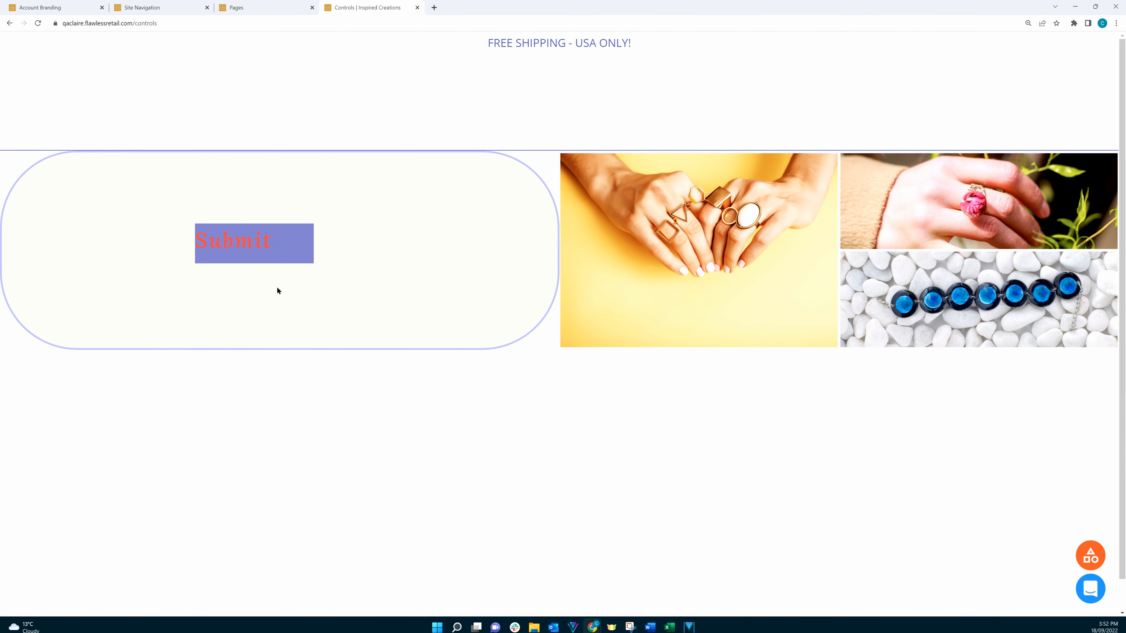
click(257, 293)
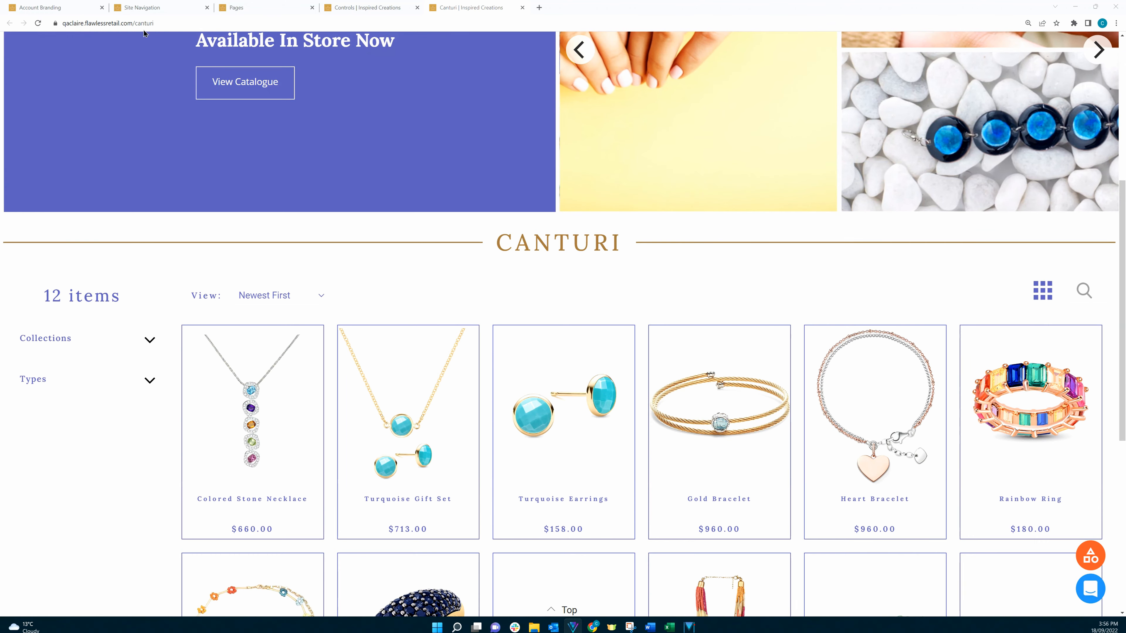
click(280, 13)
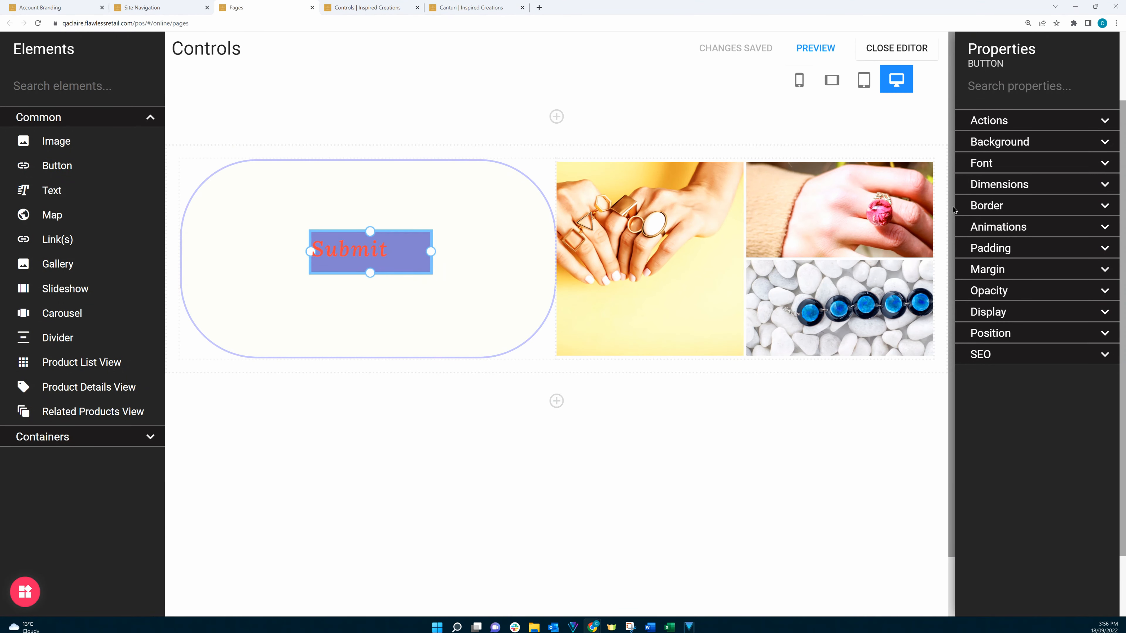
Examine the Submit button's SEO fields, available animation types and X/Y position properties.
click(1104, 355)
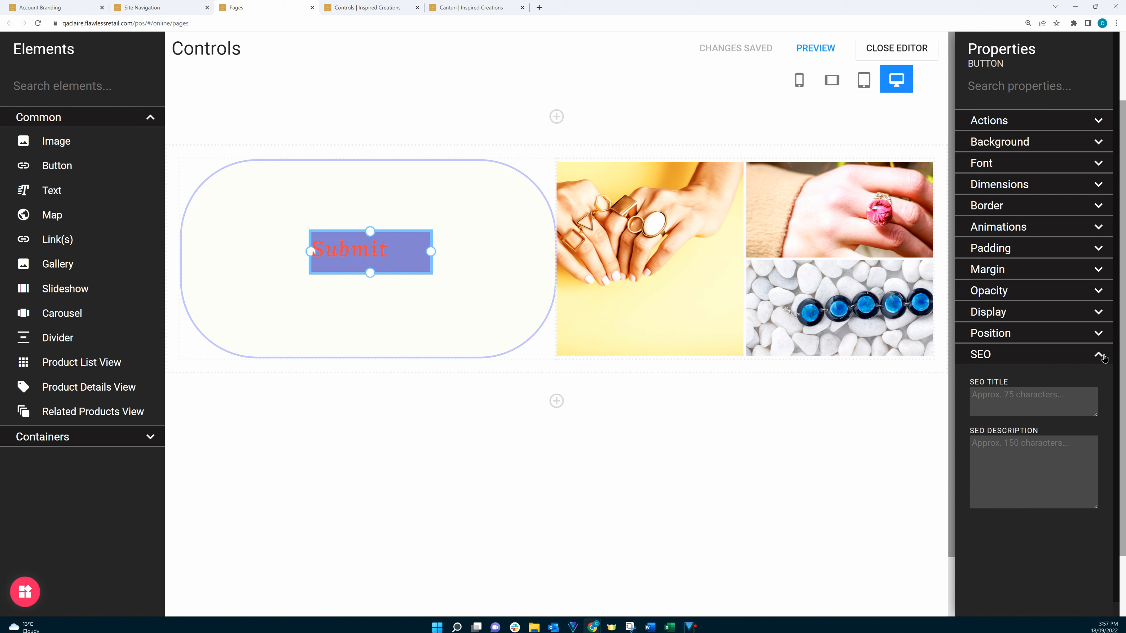
click(1103, 357)
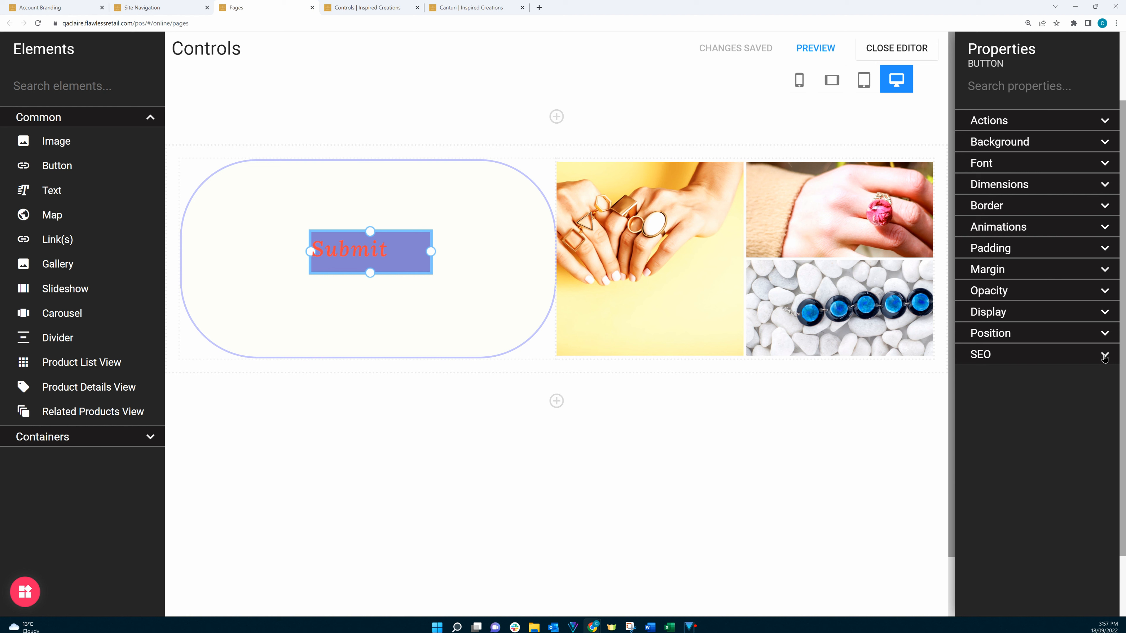
click(1106, 229)
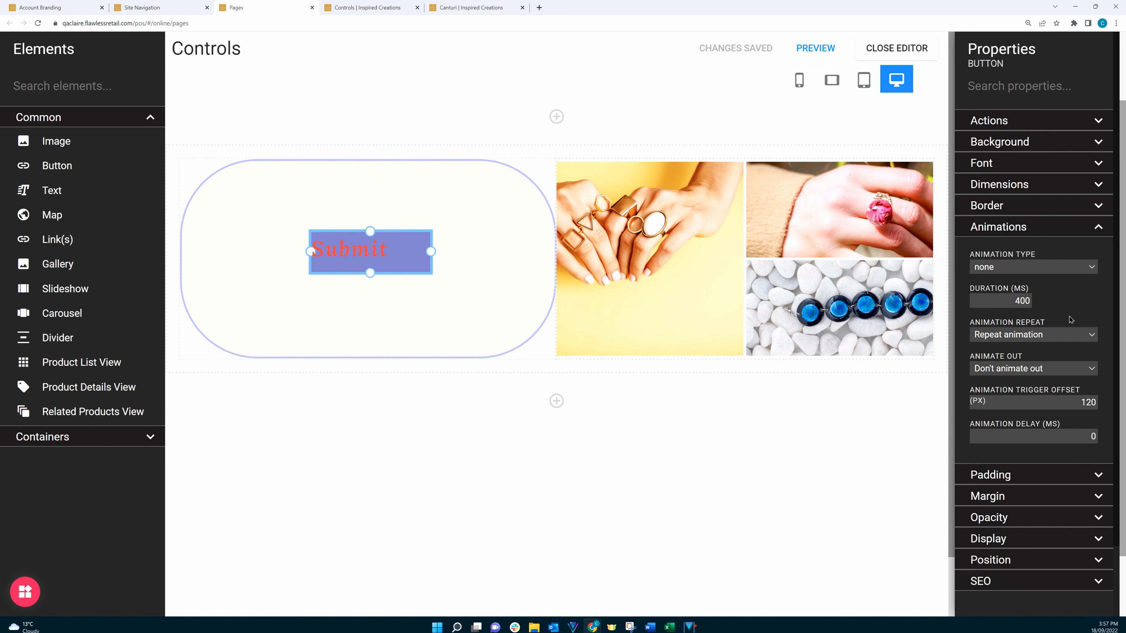
click(1076, 271)
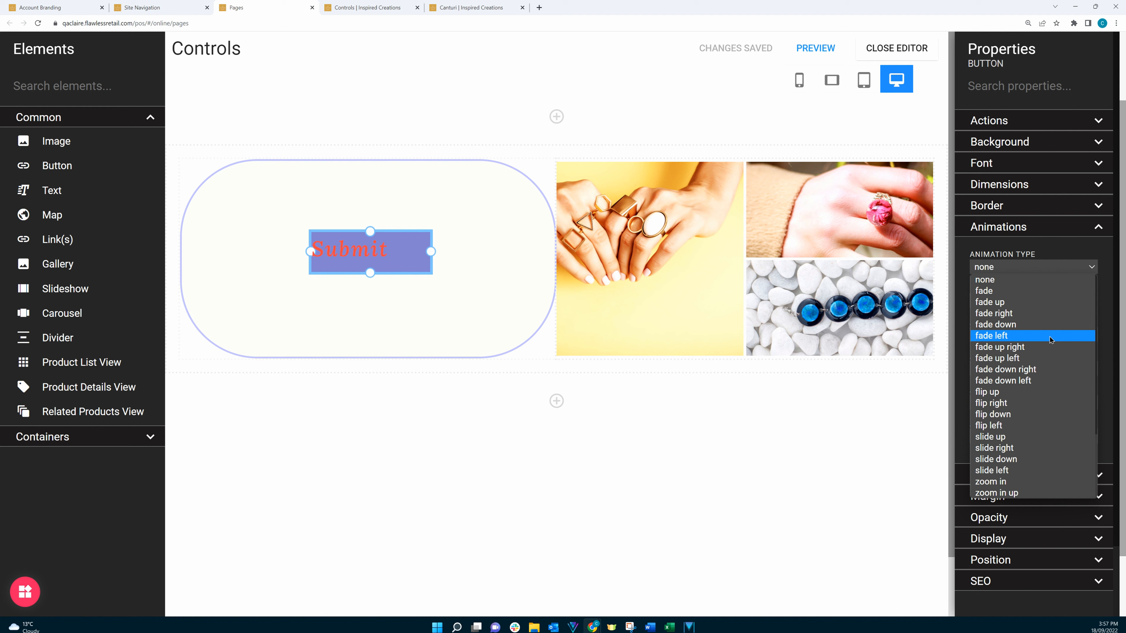
click(1094, 266)
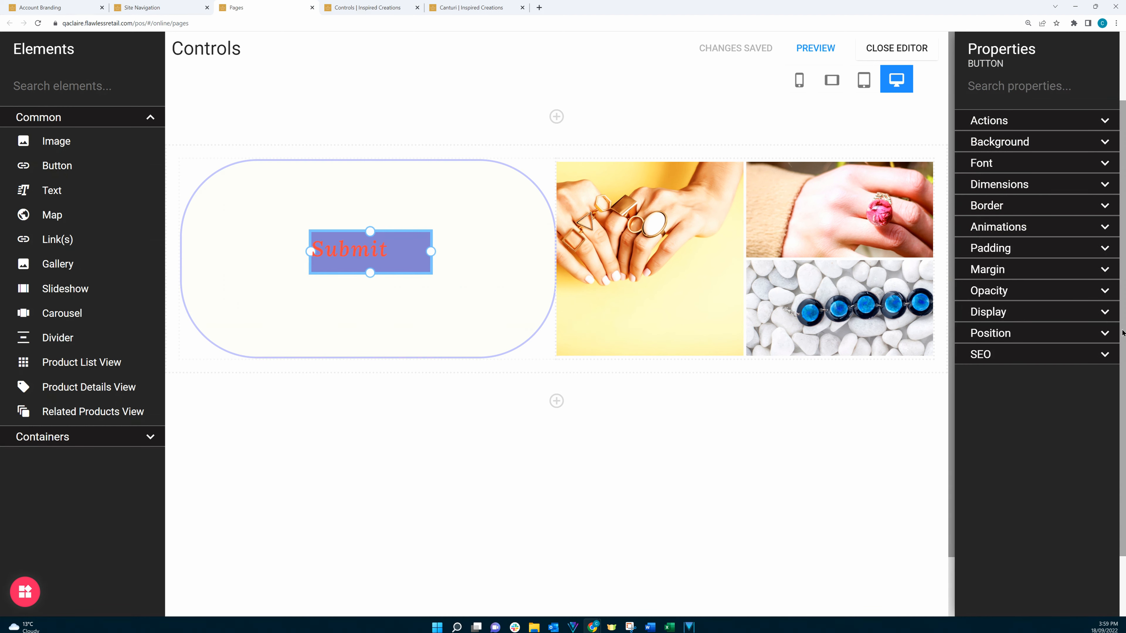
click(1110, 332)
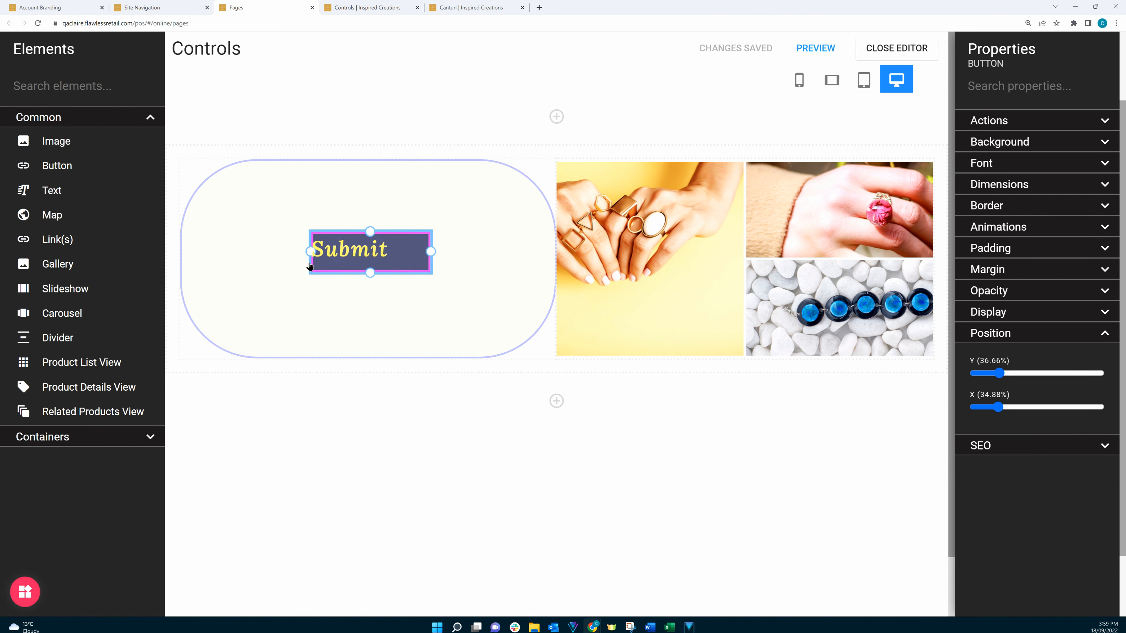
Add a new Button element to the page below the column containing the Submit button.
drag(53, 165, 429, 312)
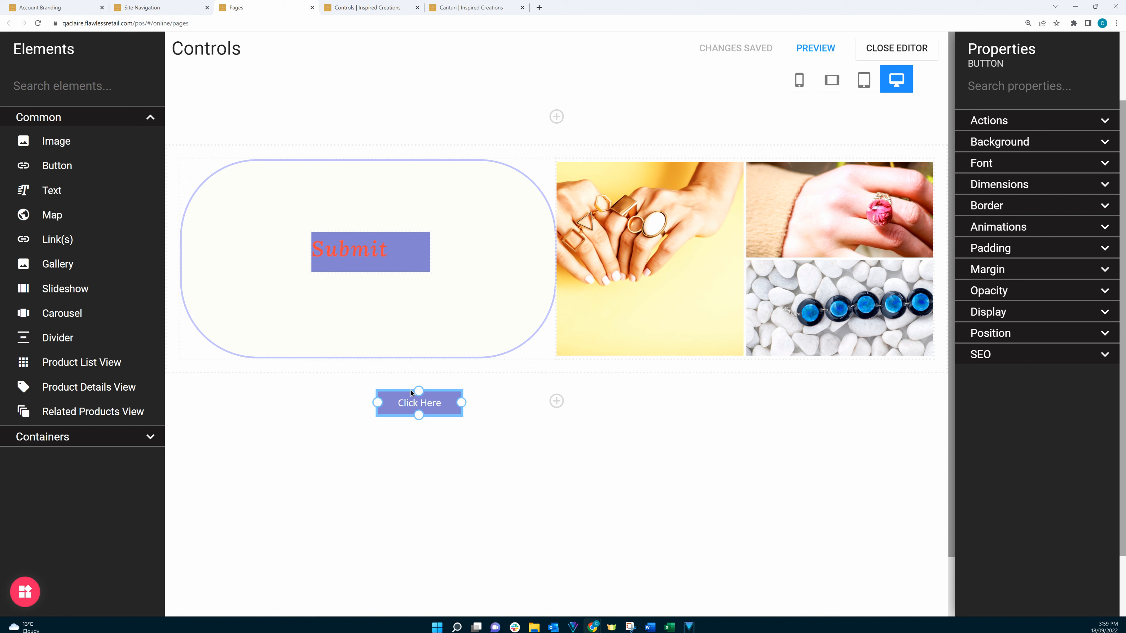
Move the Click Here button into the column below Submit, at about X 54% and Y 67%, and check it on the live page.
drag(402, 408, 406, 310)
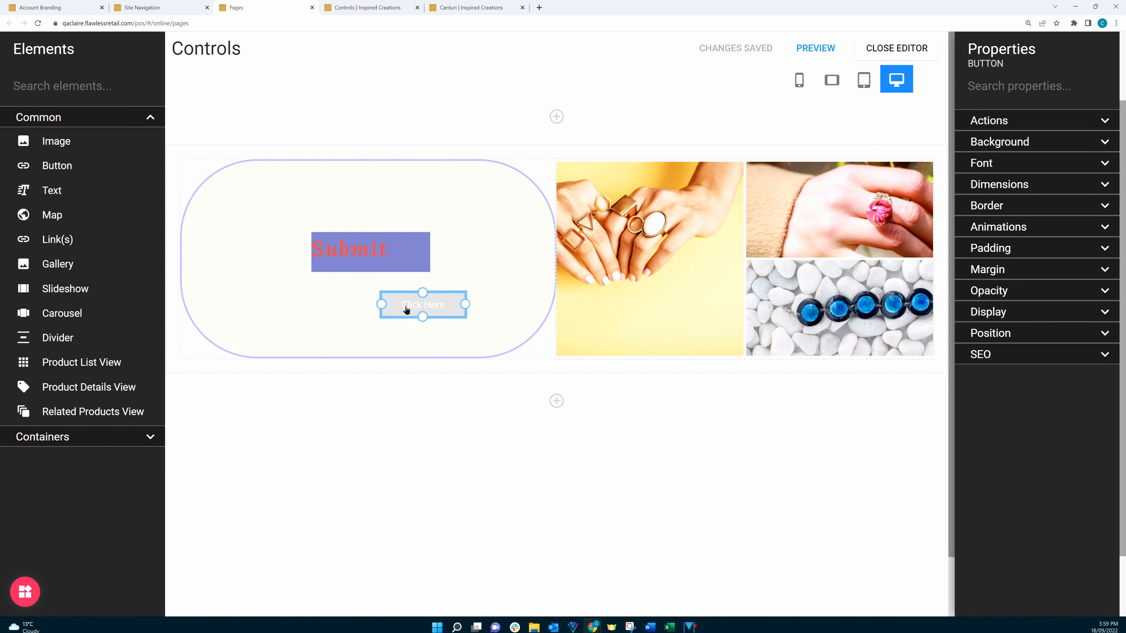
click(365, 8)
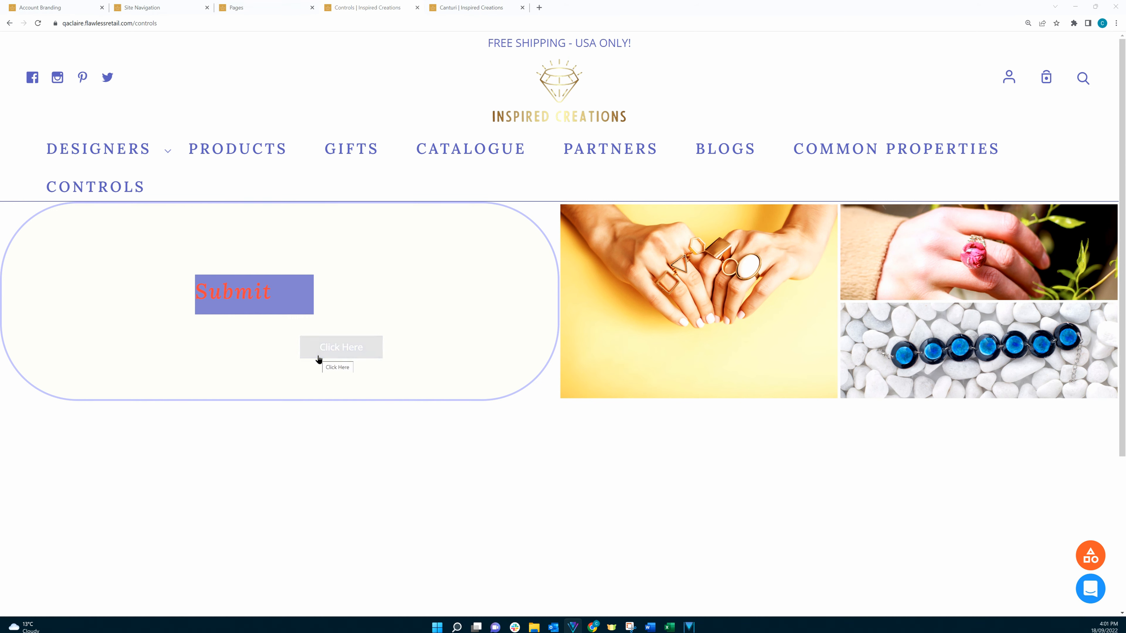
click(266, 7)
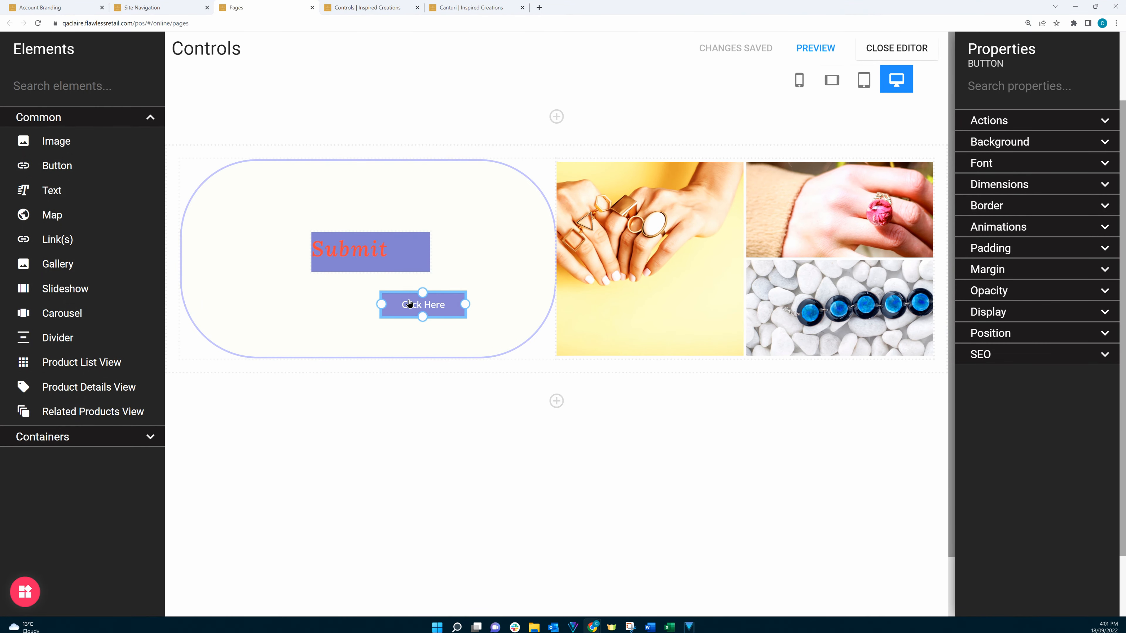
Set the X position of both the Submit button and the Click Here button to 39% so they align.
click(393, 265)
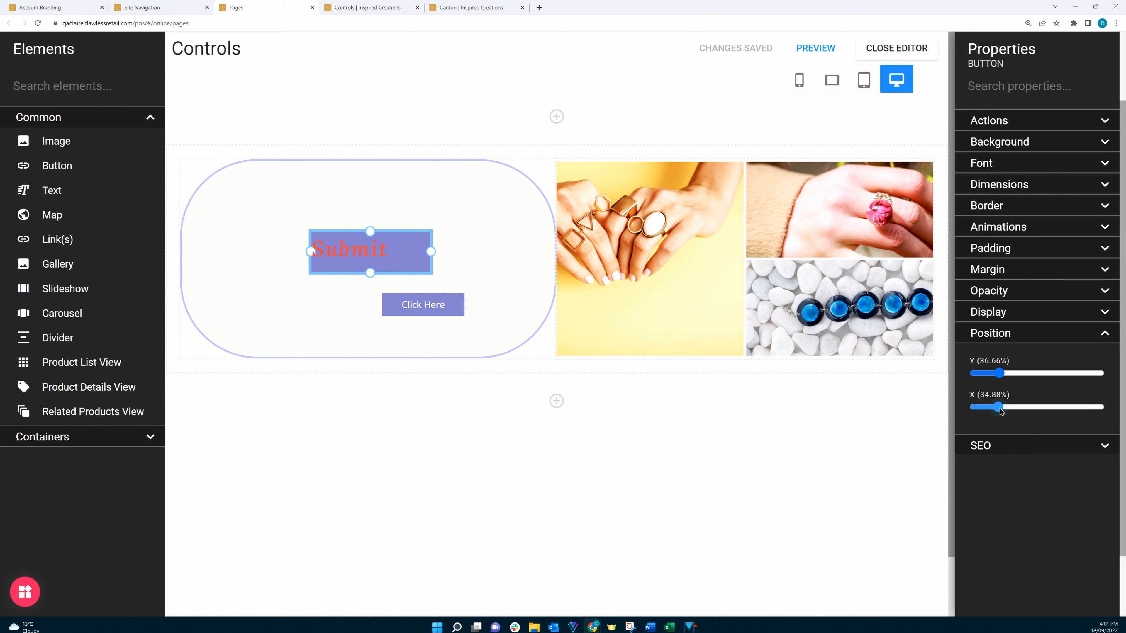
drag(999, 411, 1001, 412)
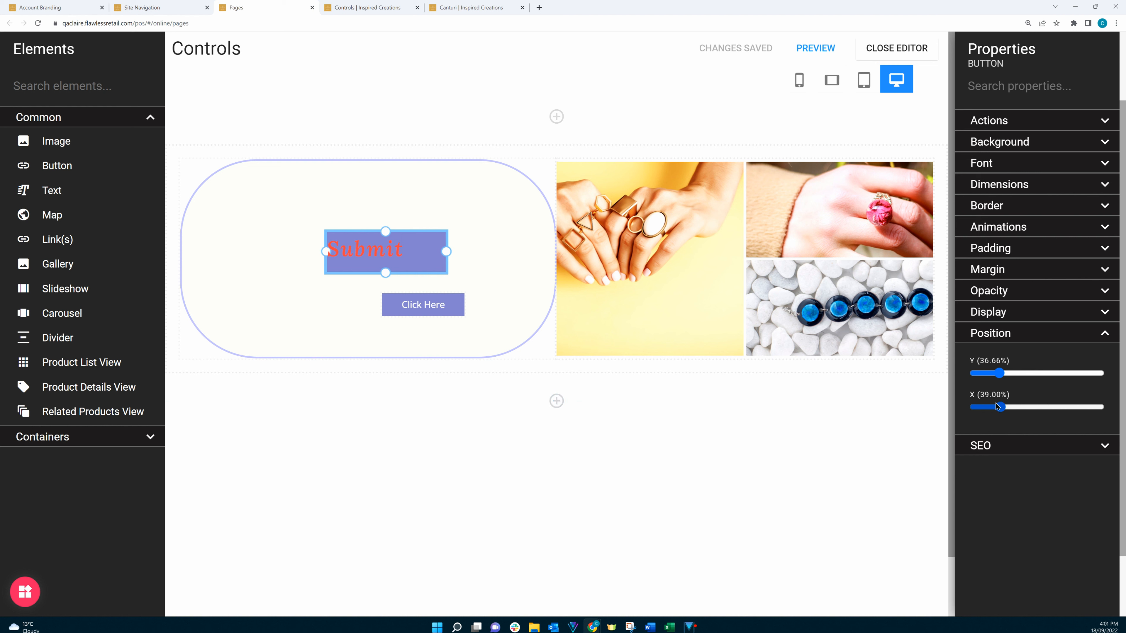
click(439, 309)
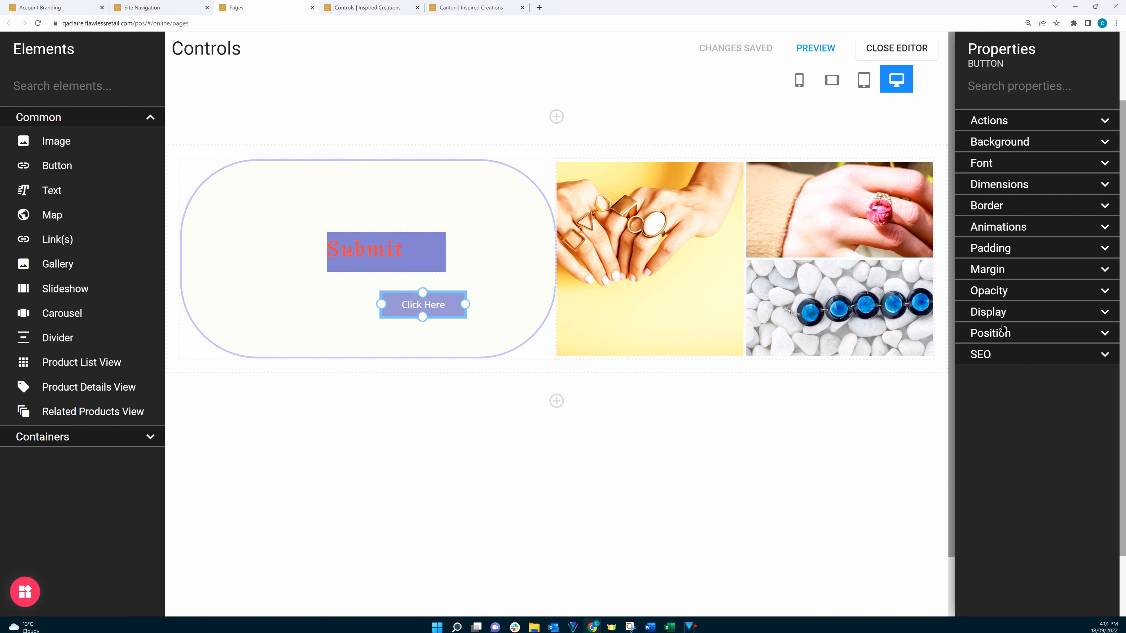
click(1003, 336)
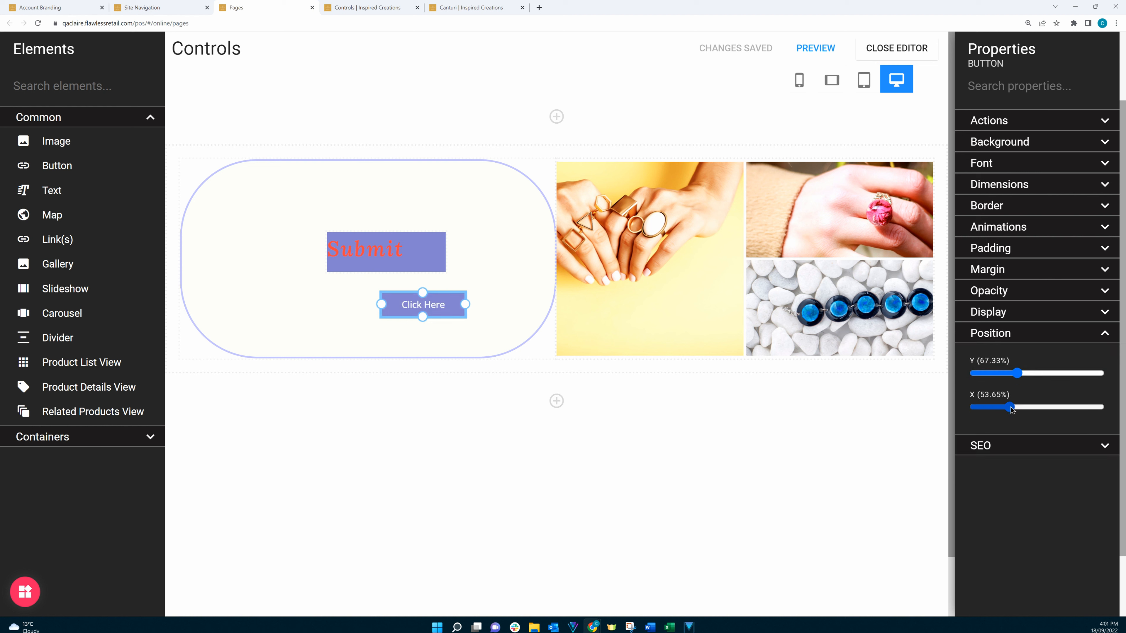
drag(1010, 407, 1001, 406)
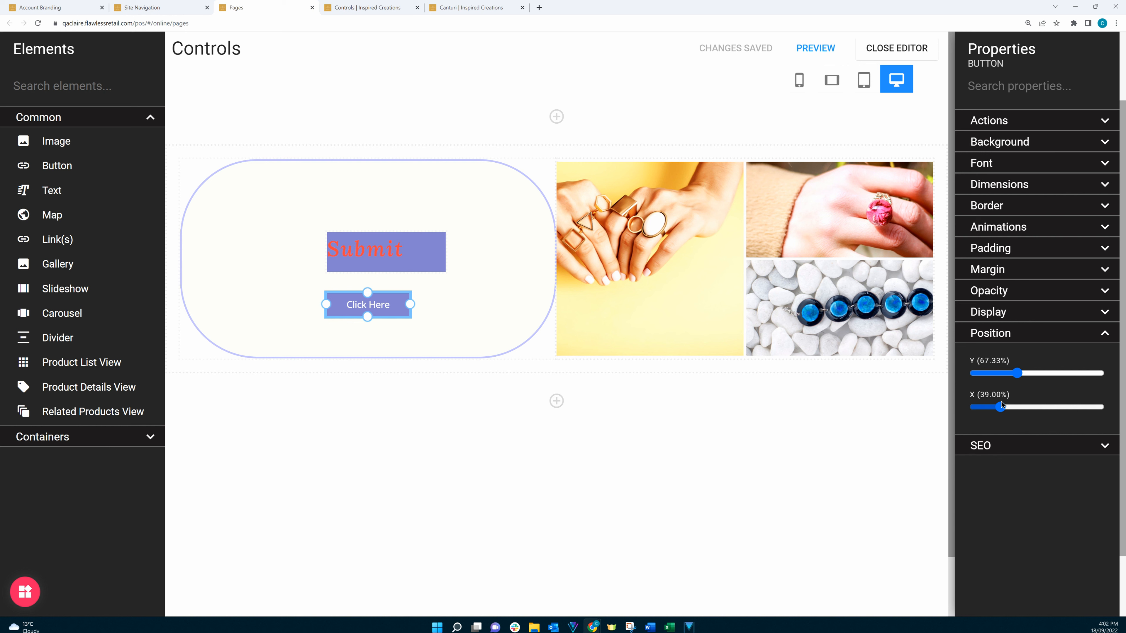
Reload the live Controls page to check the alignment of both buttons, and return to the page editor.
click(370, 13)
click(38, 23)
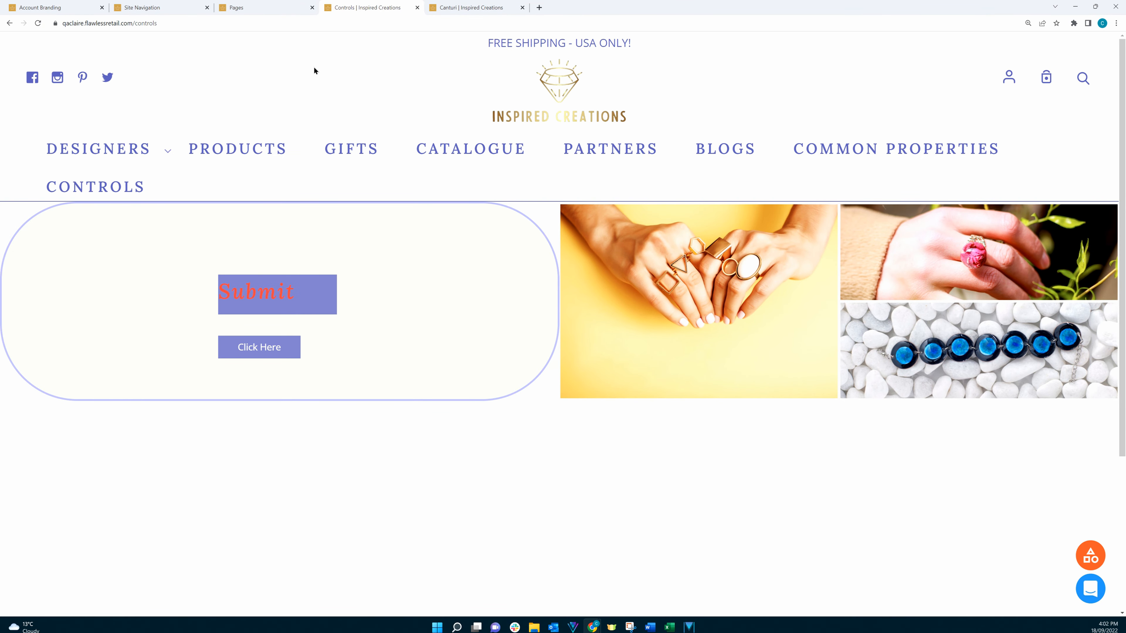
click(257, 8)
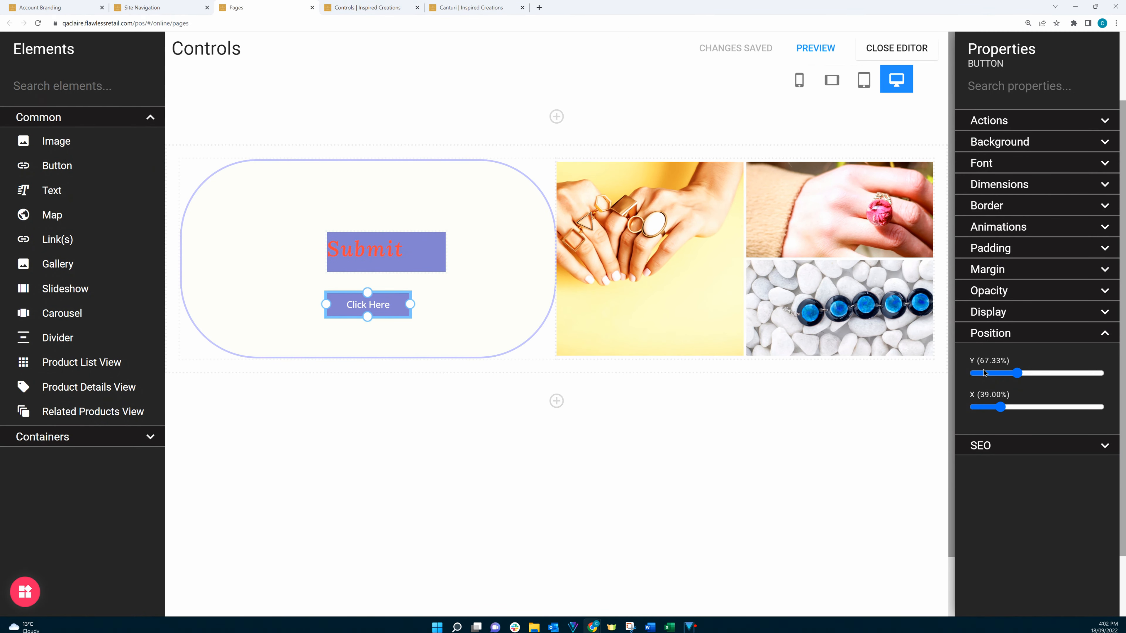
Set the Click Here button's Y position to 10% and check the buttons on the reloaded live Controls page.
drag(1018, 376, 984, 371)
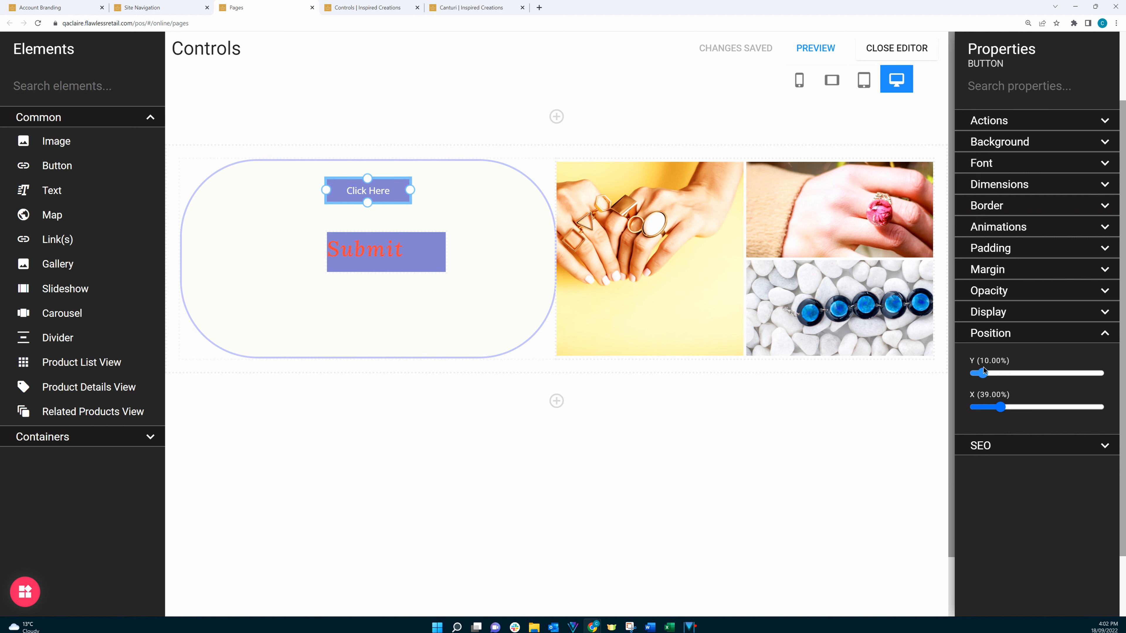
click(1102, 334)
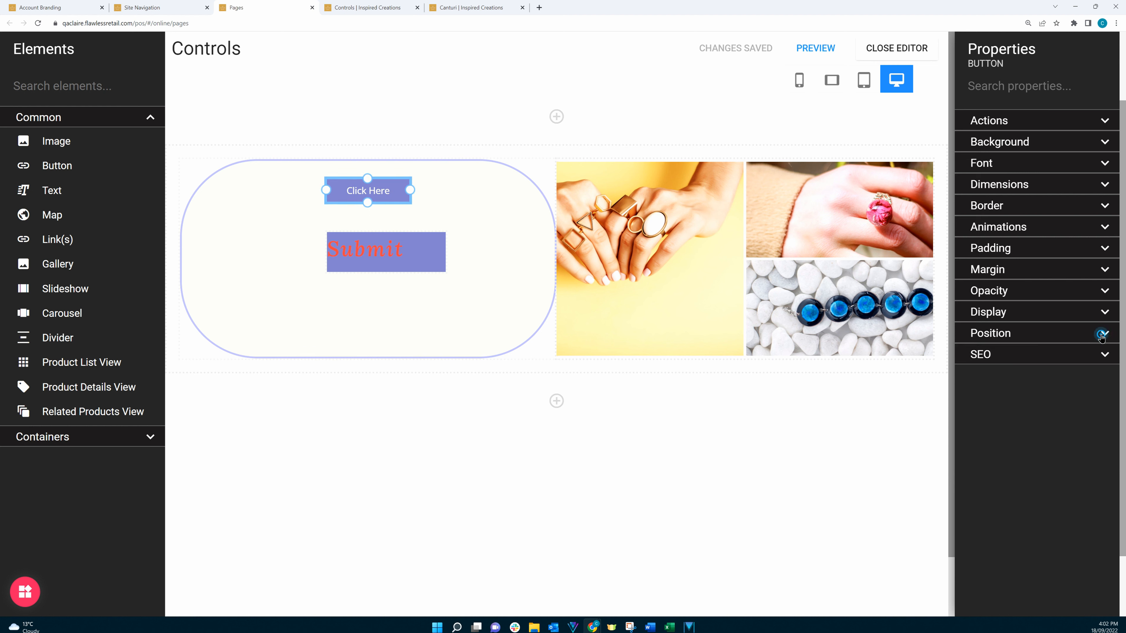
click(392, 252)
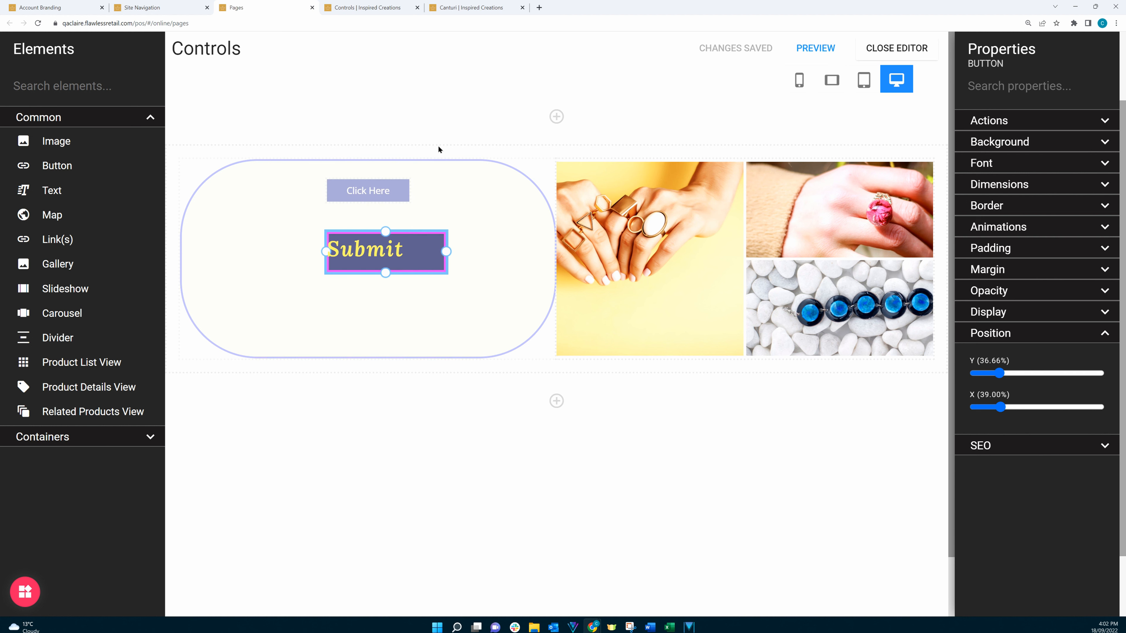
click(368, 8)
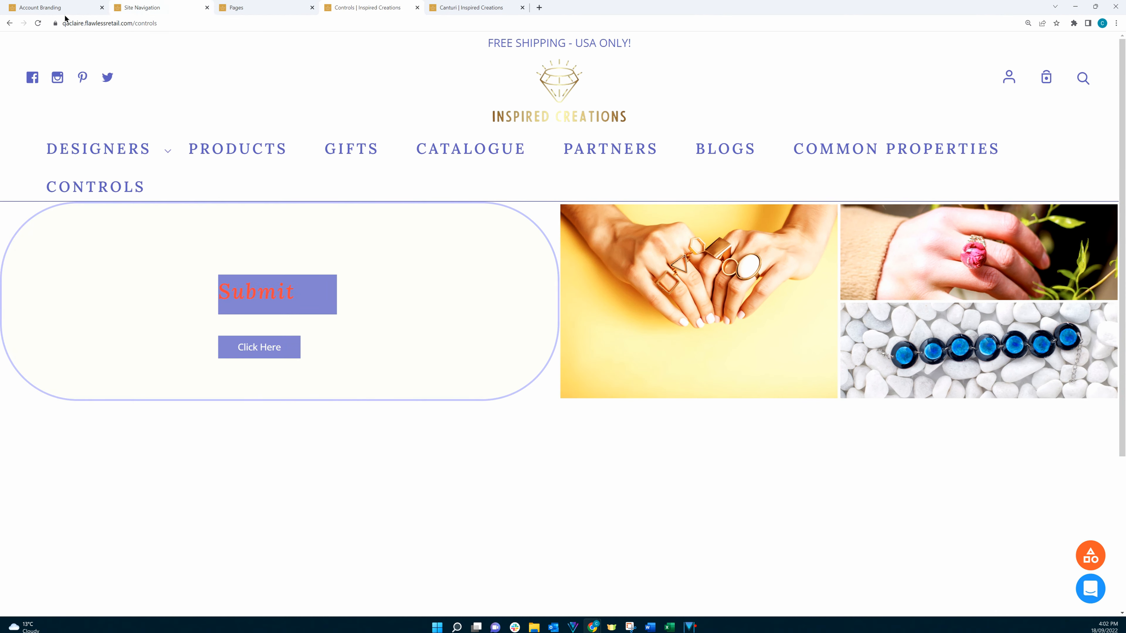
click(38, 25)
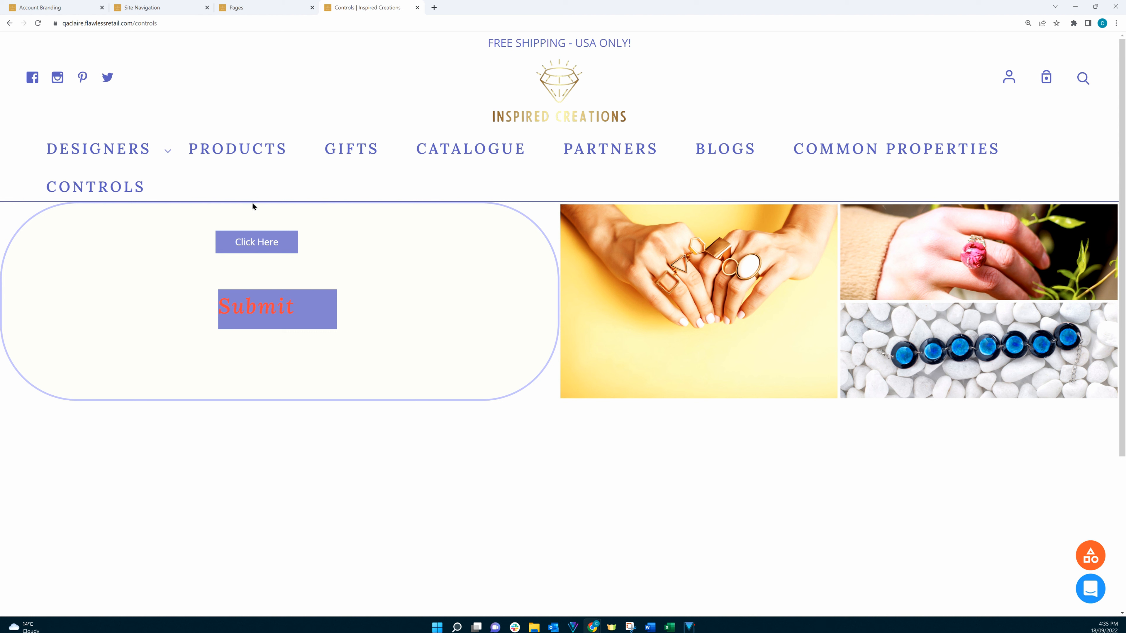
click(254, 9)
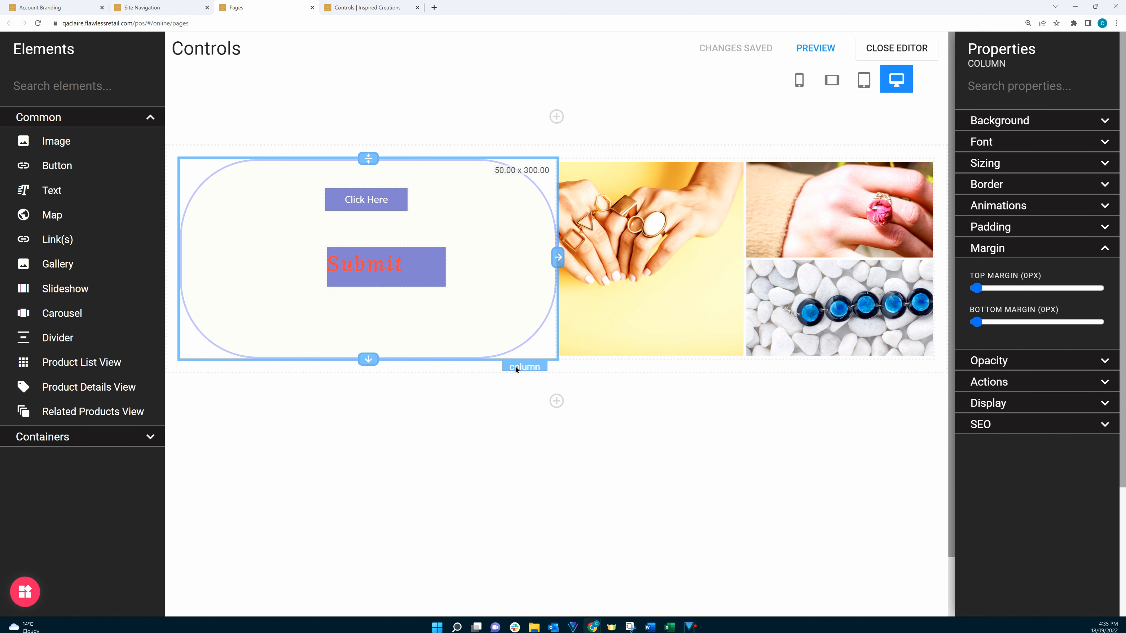
Set the top margin of the column containing the buttons to 89 px and check it on the reloaded live page.
drag(976, 288, 1084, 289)
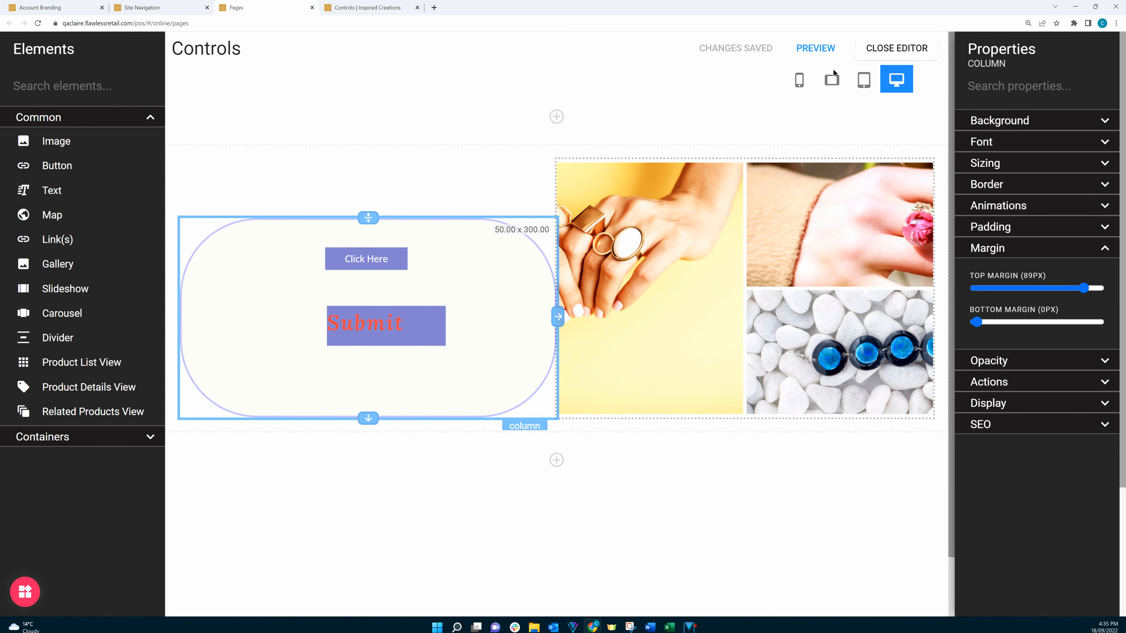
click(364, 9)
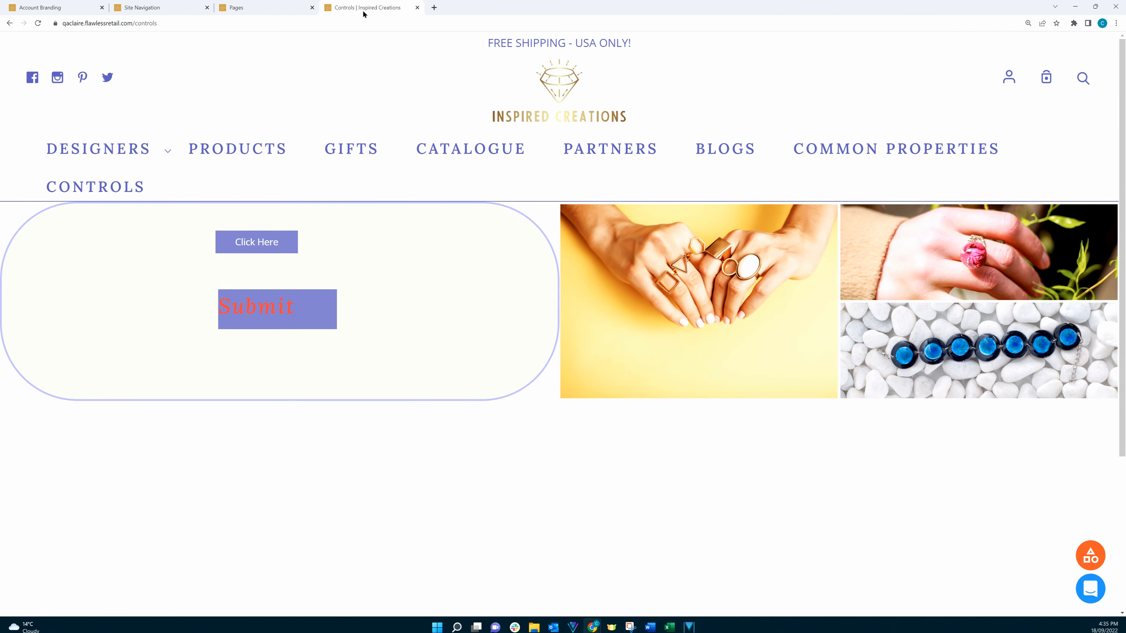
click(36, 25)
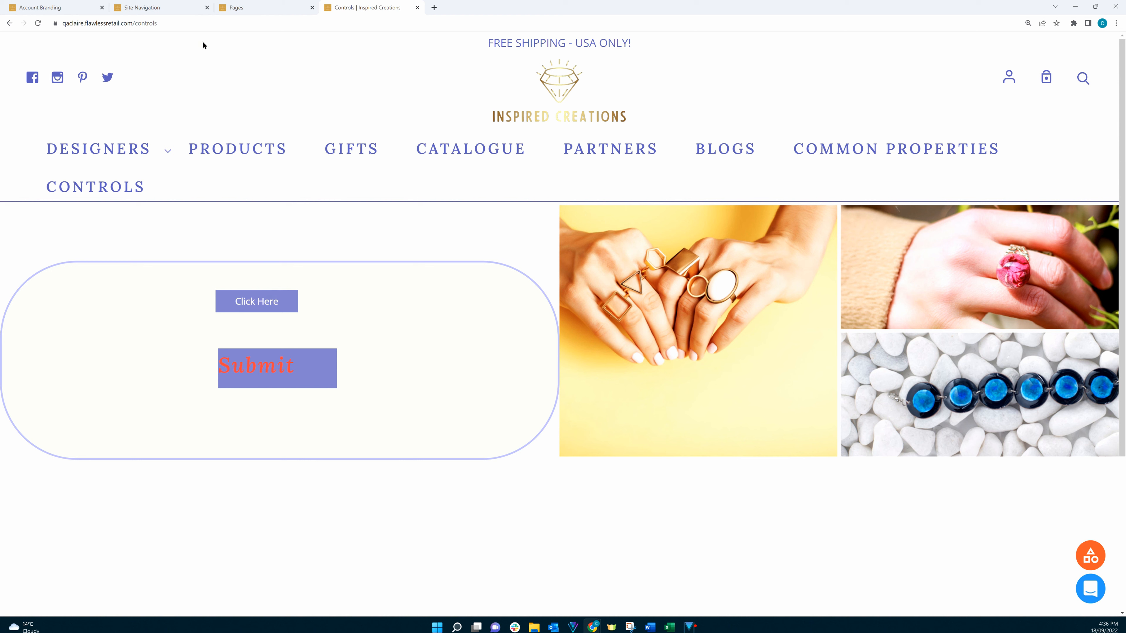
click(241, 11)
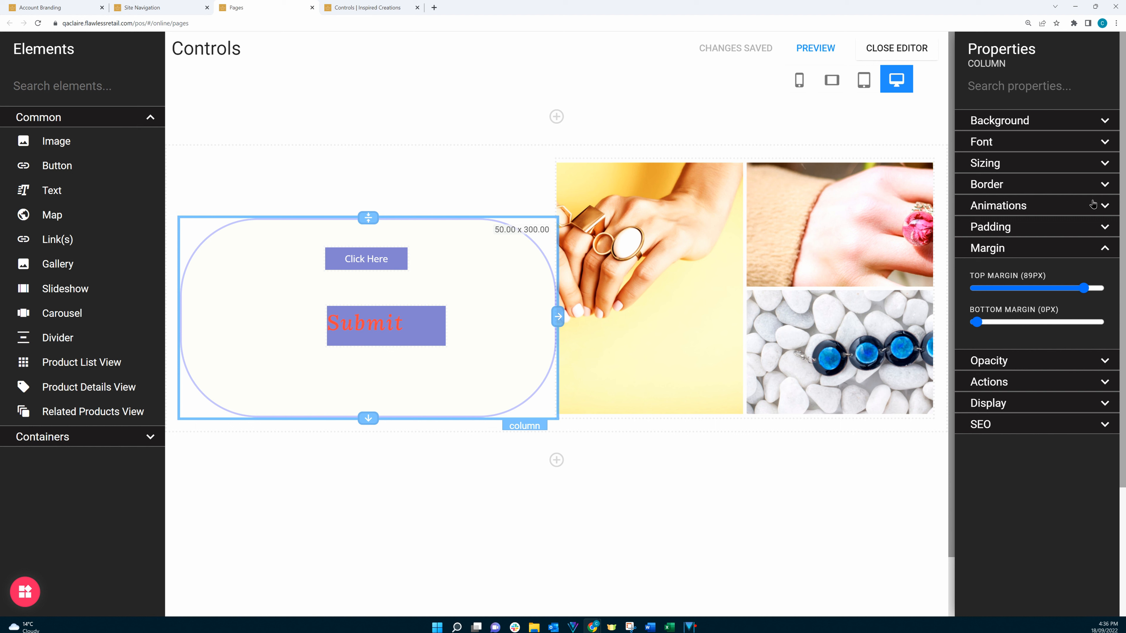
Set the top padding of the column containing the buttons to 80 px and check it on the reloaded live page.
click(1106, 227)
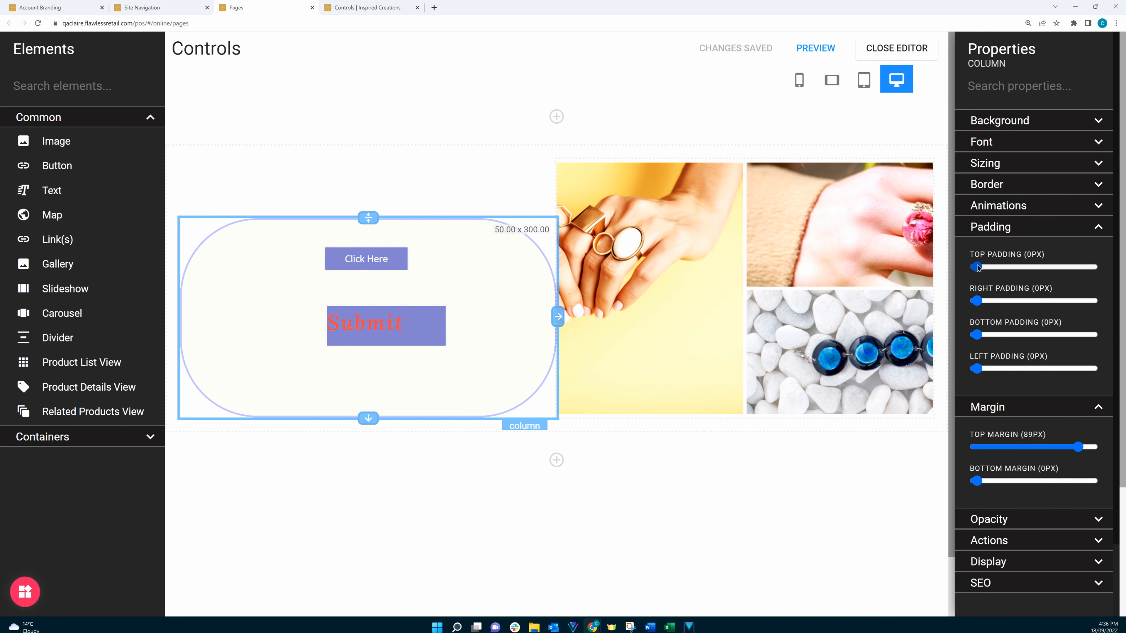
drag(976, 267, 1068, 271)
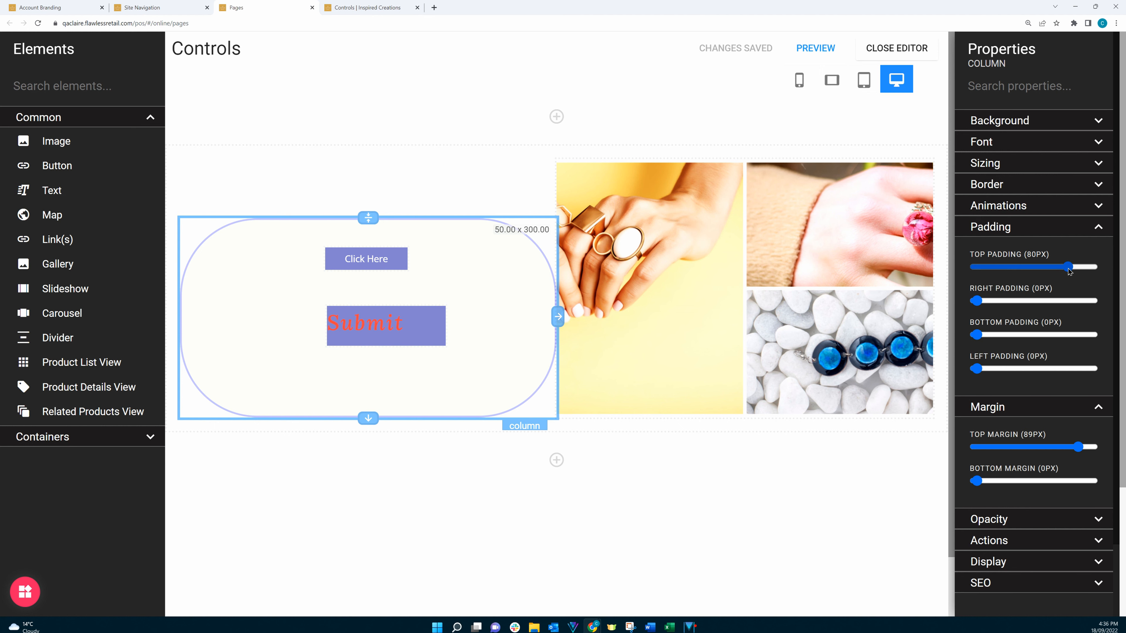
click(344, 12)
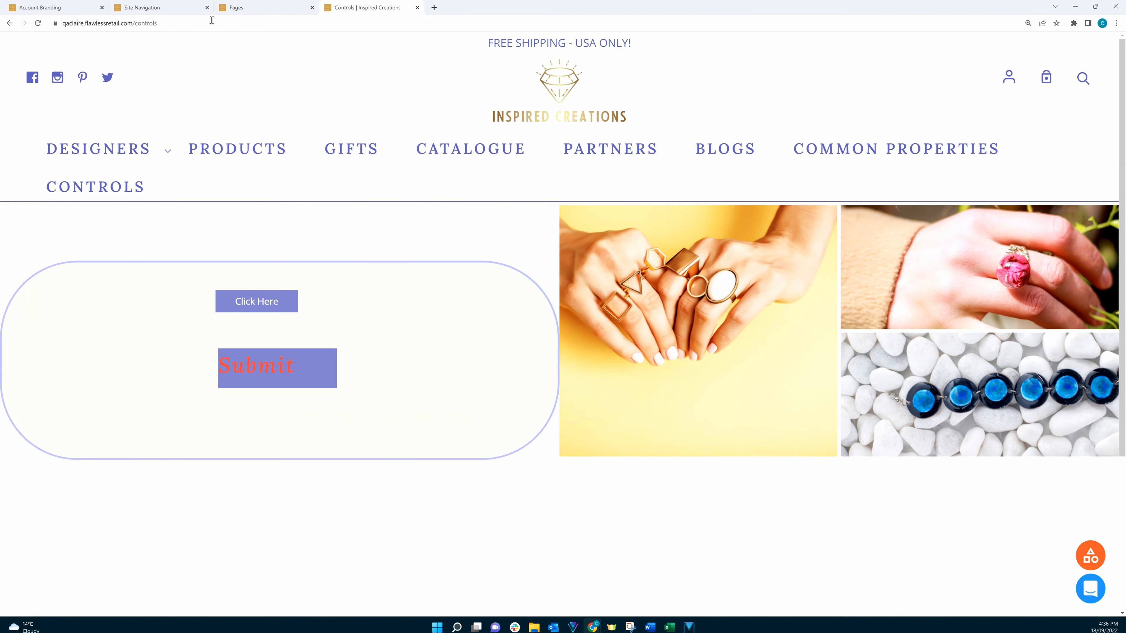
click(39, 23)
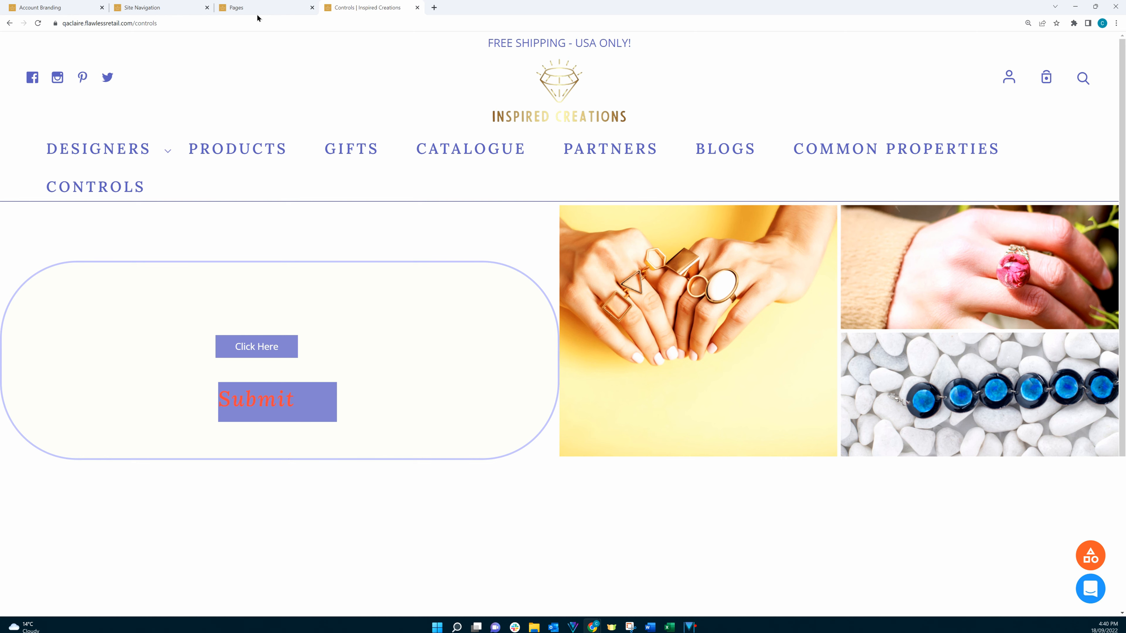
click(250, 7)
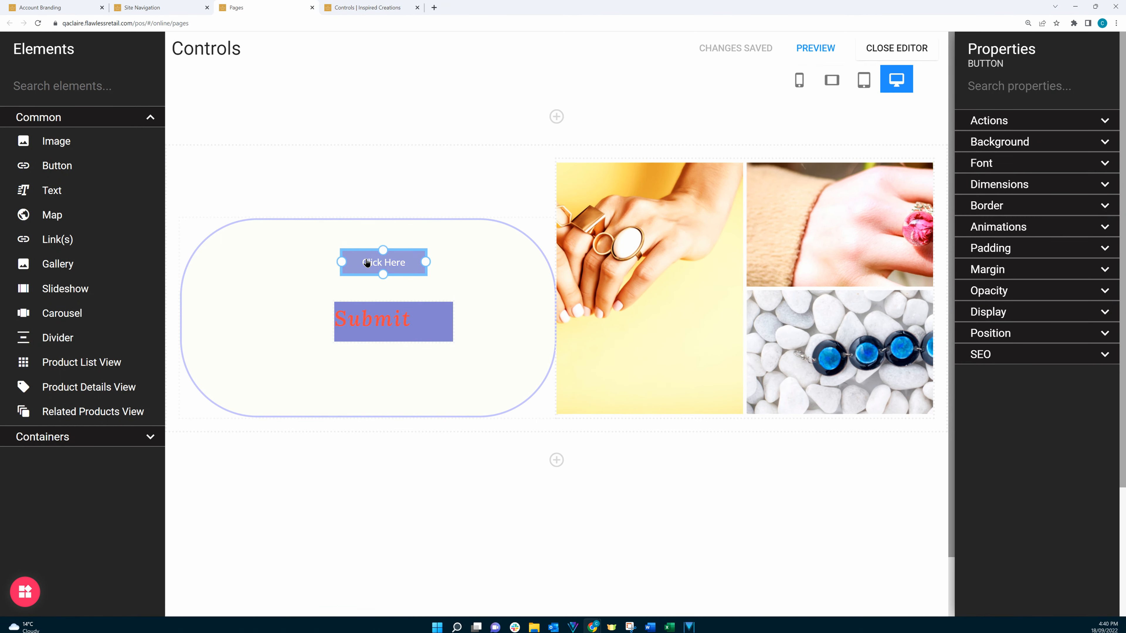
Lower the Submit button to about X 37% and Y 55% in the column and place the Click Here button over it.
drag(369, 260, 377, 323)
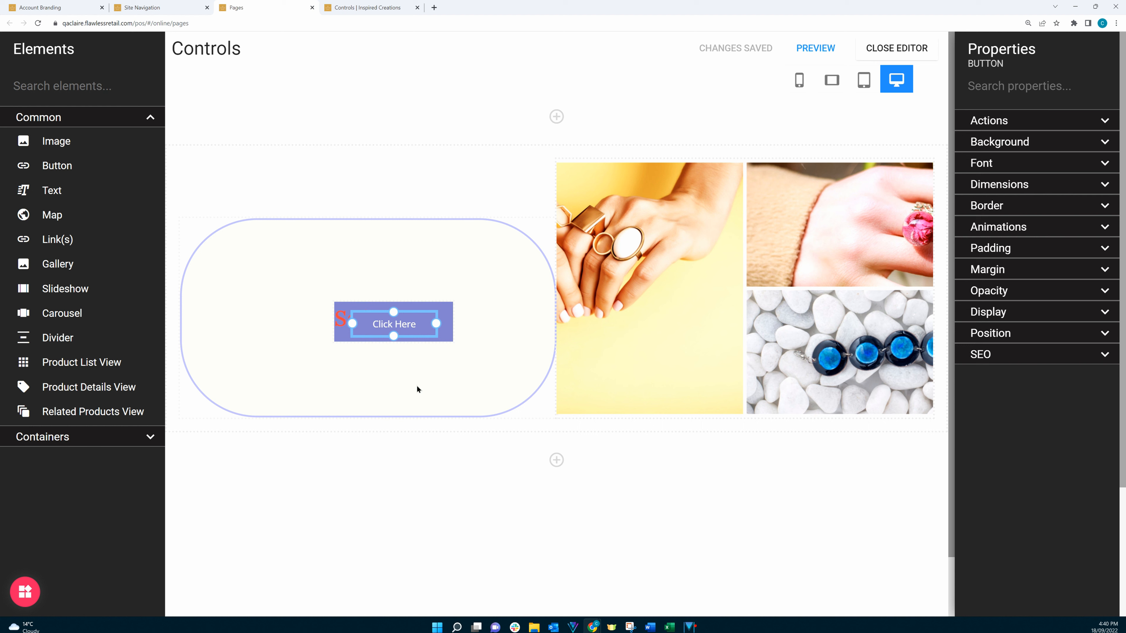
click(345, 320)
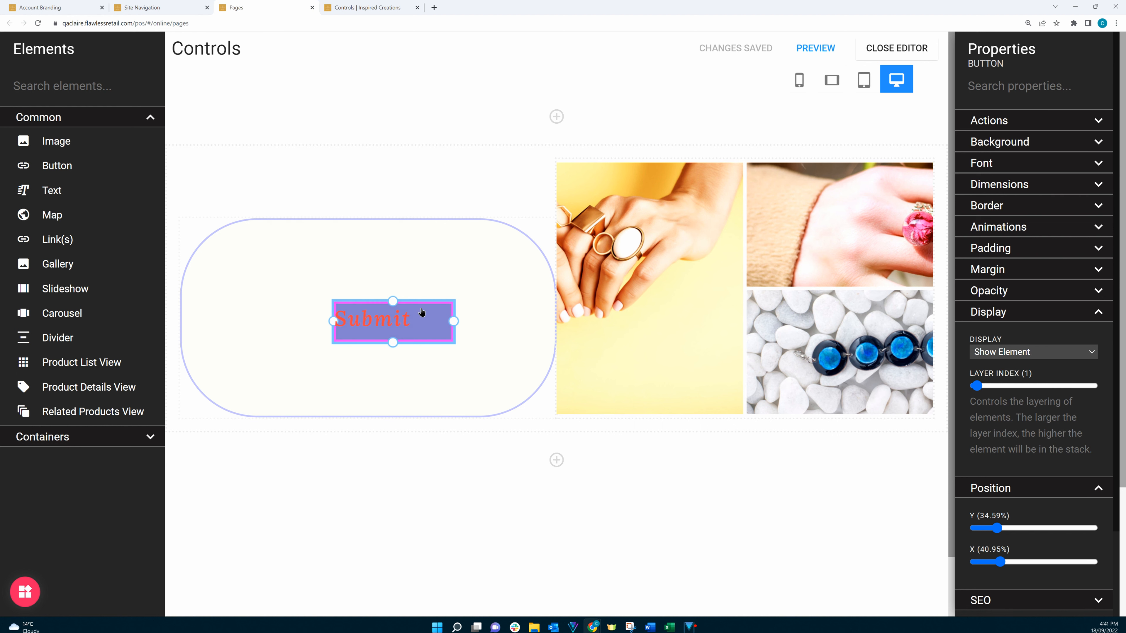
drag(401, 328, 393, 375)
click(394, 324)
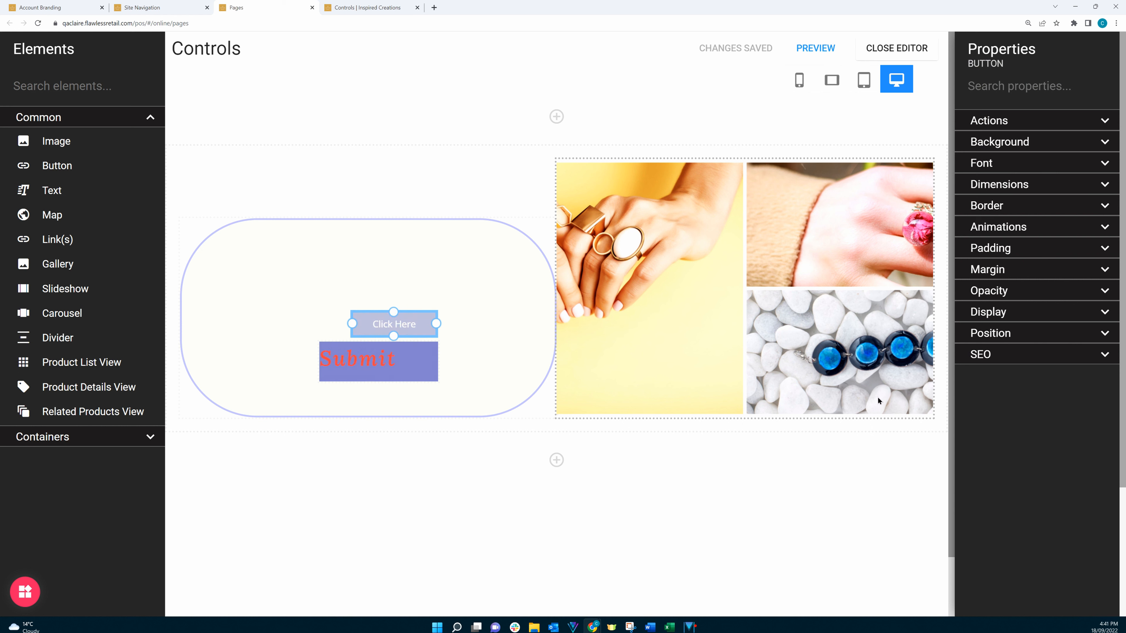
click(1004, 312)
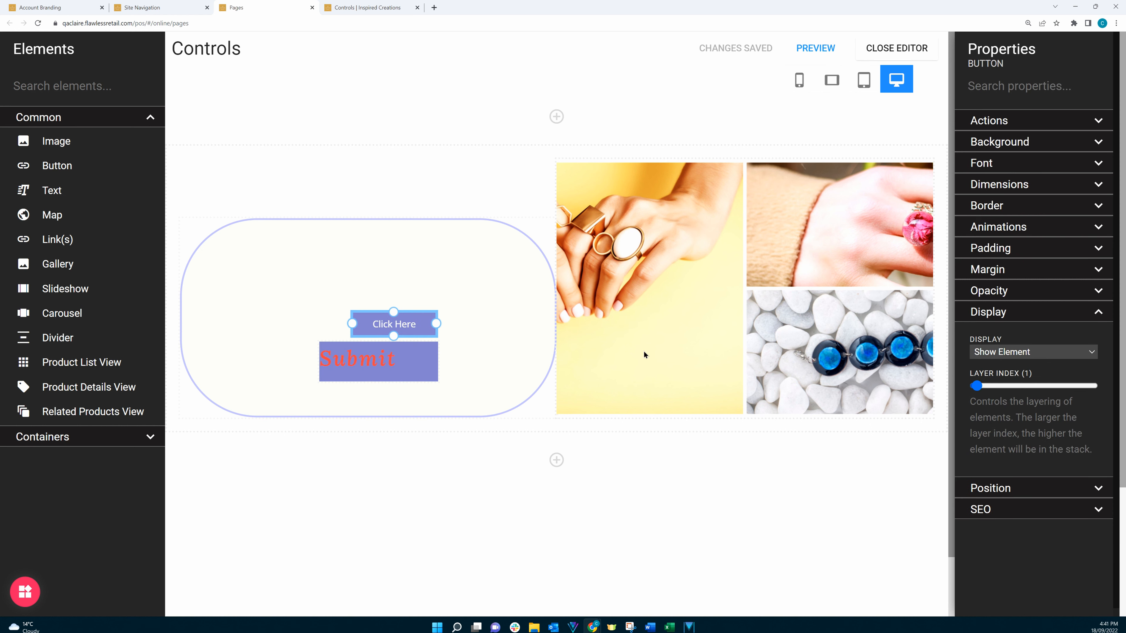
drag(411, 318, 392, 362)
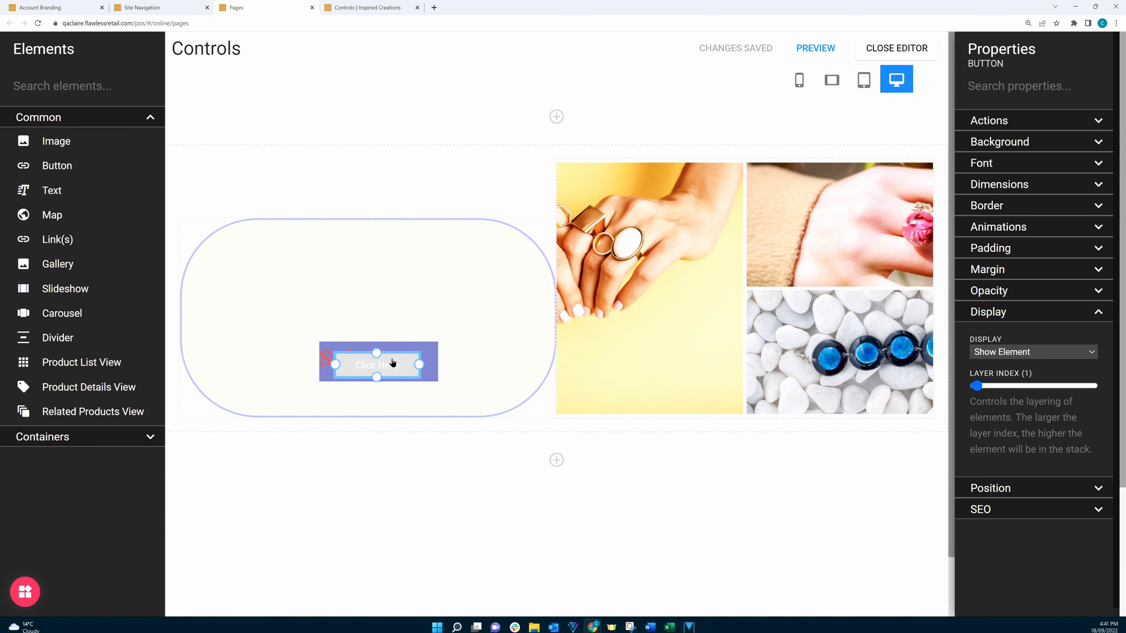
Reload the live Controls page to examine how the overlapping buttons are layered, and return to the page editor.
click(368, 13)
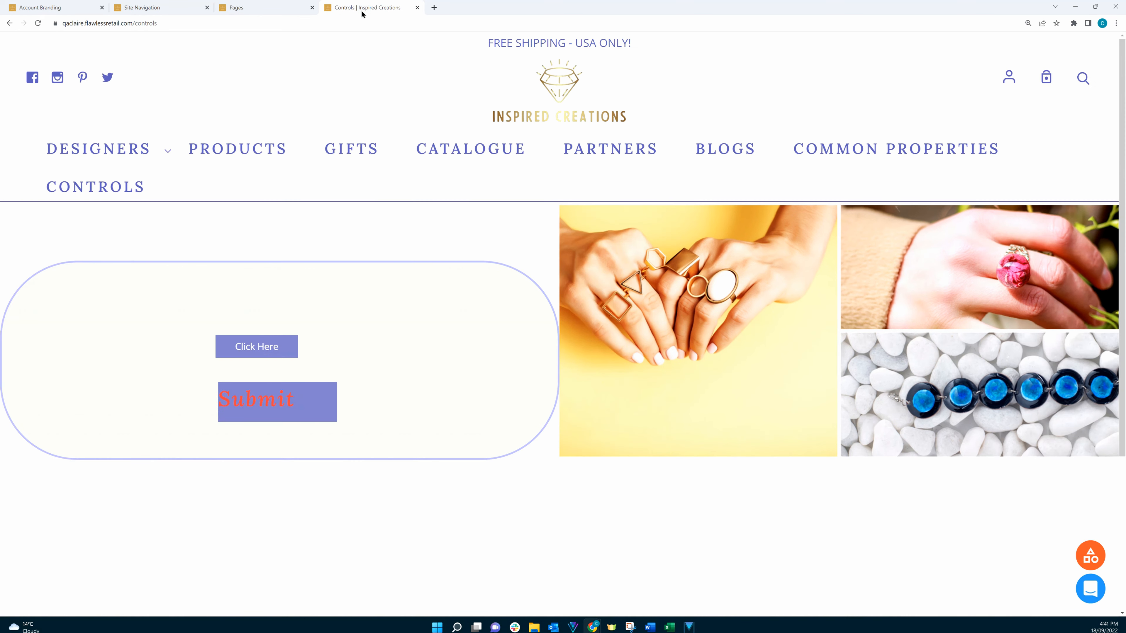
click(38, 24)
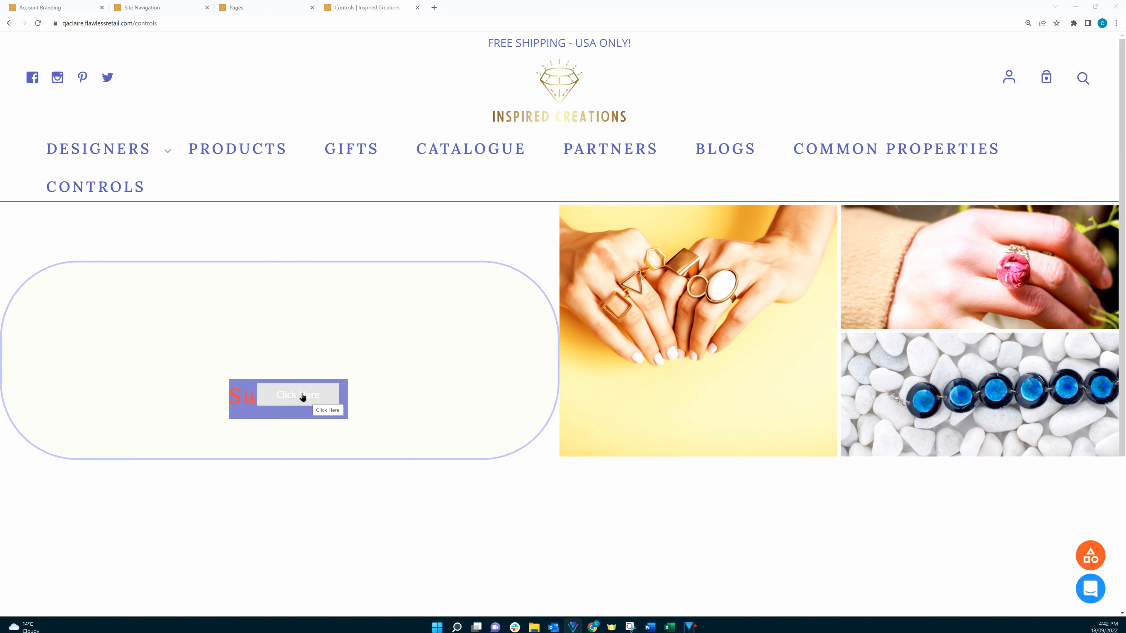
click(249, 12)
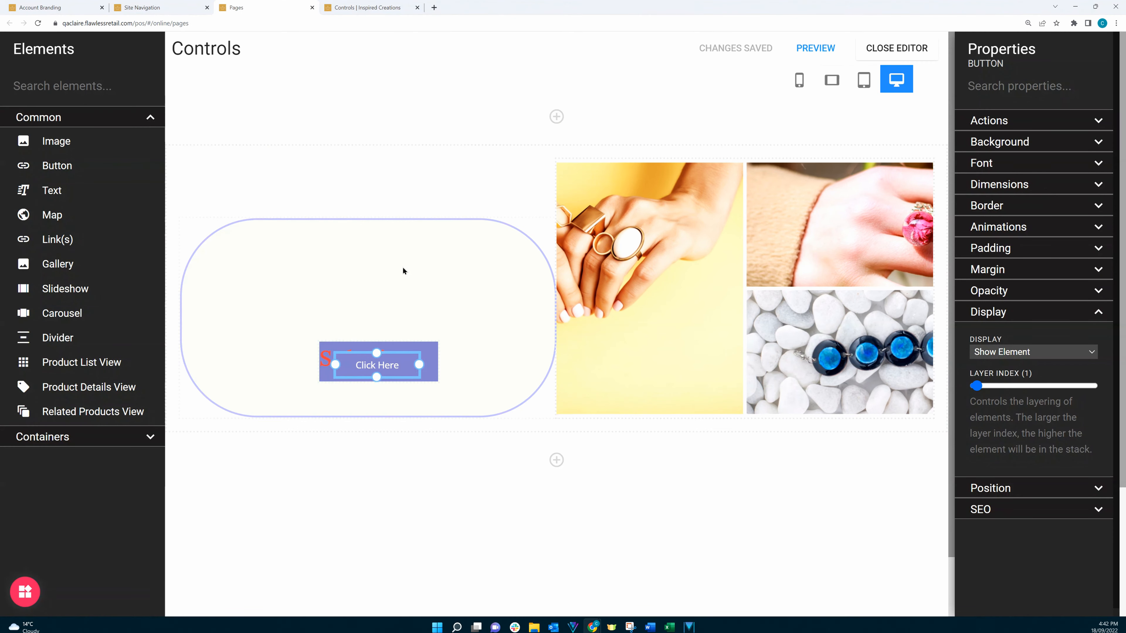
Set the Submit button's layer index to 2 to raise it above the Click Here button.
click(434, 355)
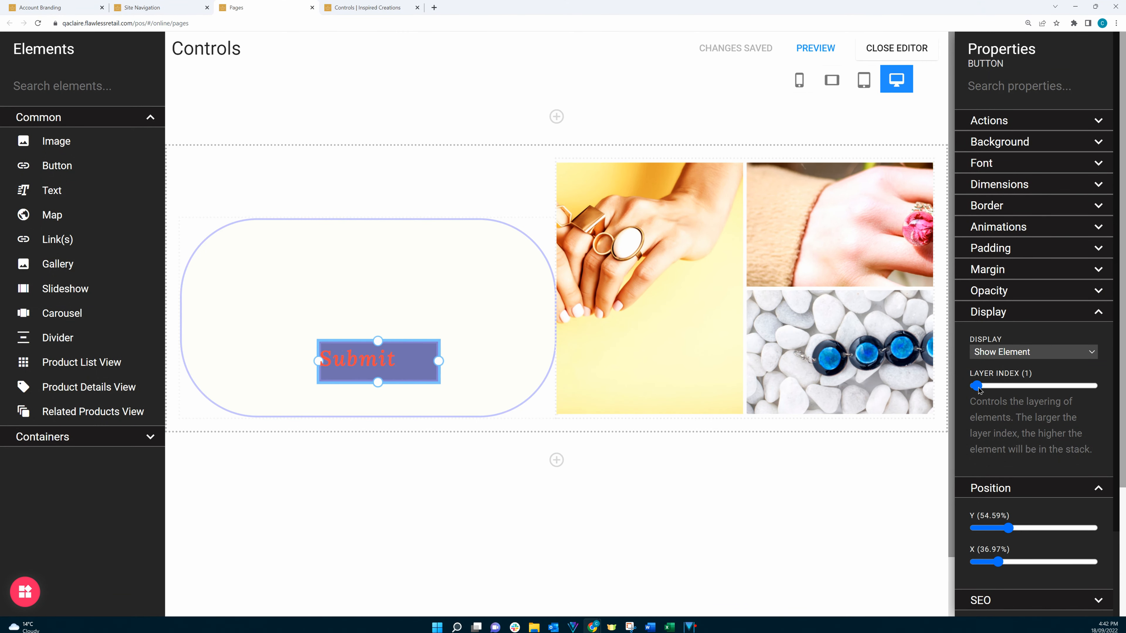
drag(977, 386, 980, 386)
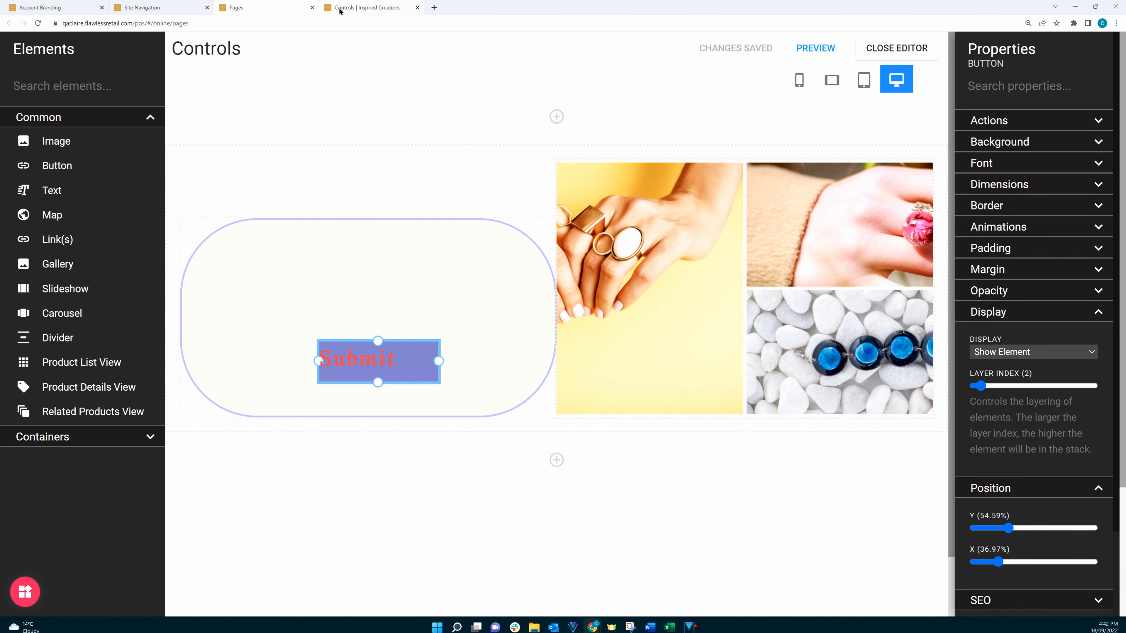
Reload the live Controls page to check how the Submit button is layered against Click Here, and return to the page editor.
click(370, 23)
click(371, 13)
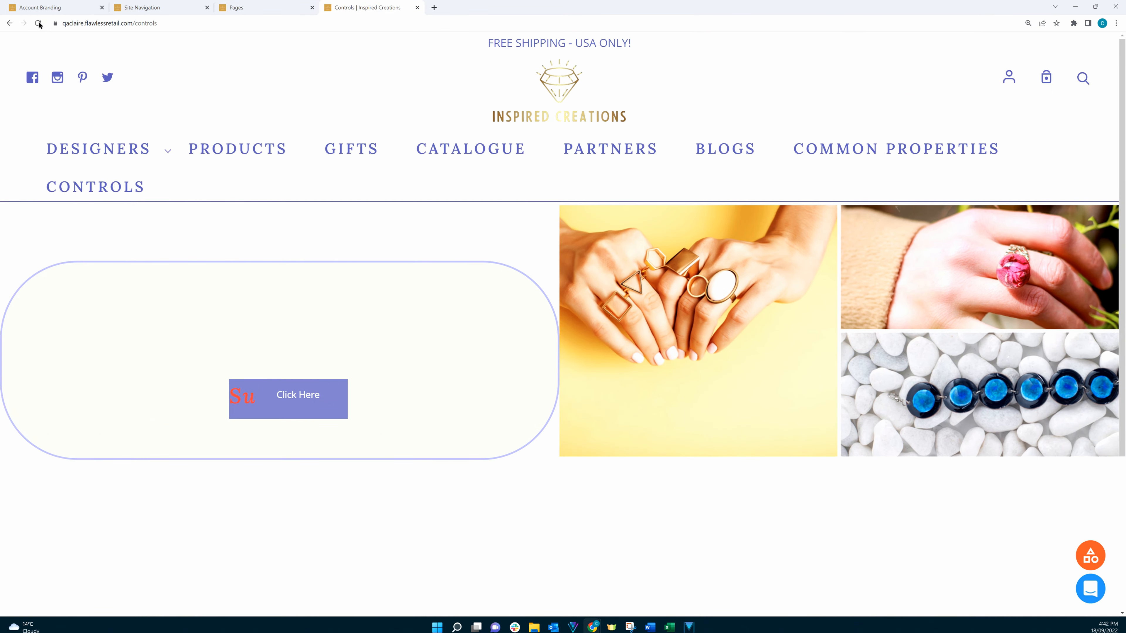
key(F5)
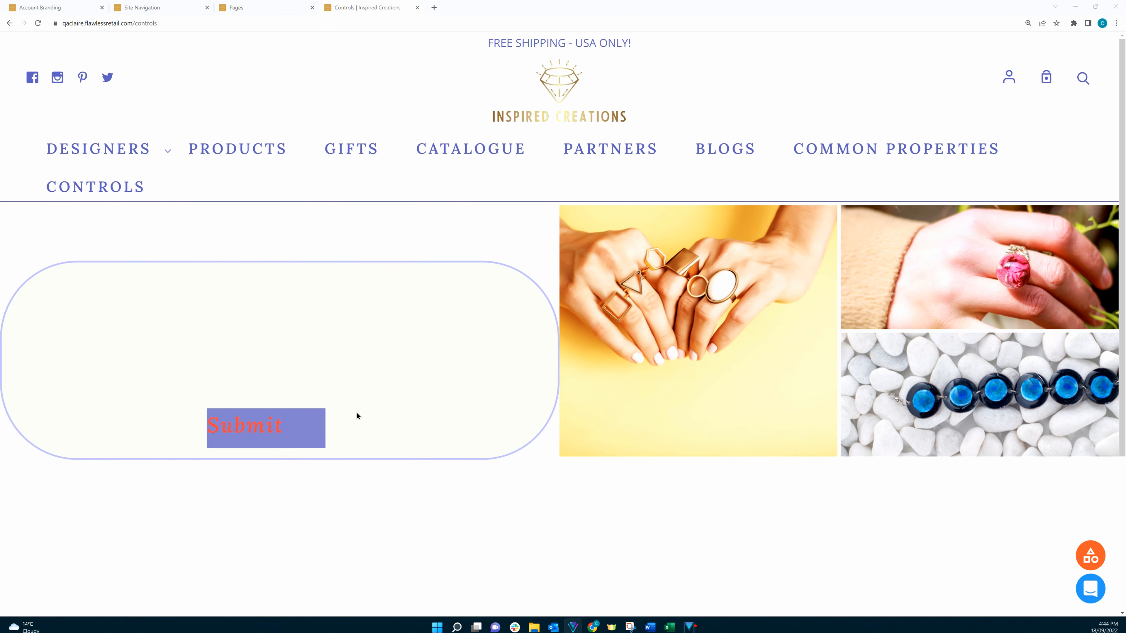
click(232, 8)
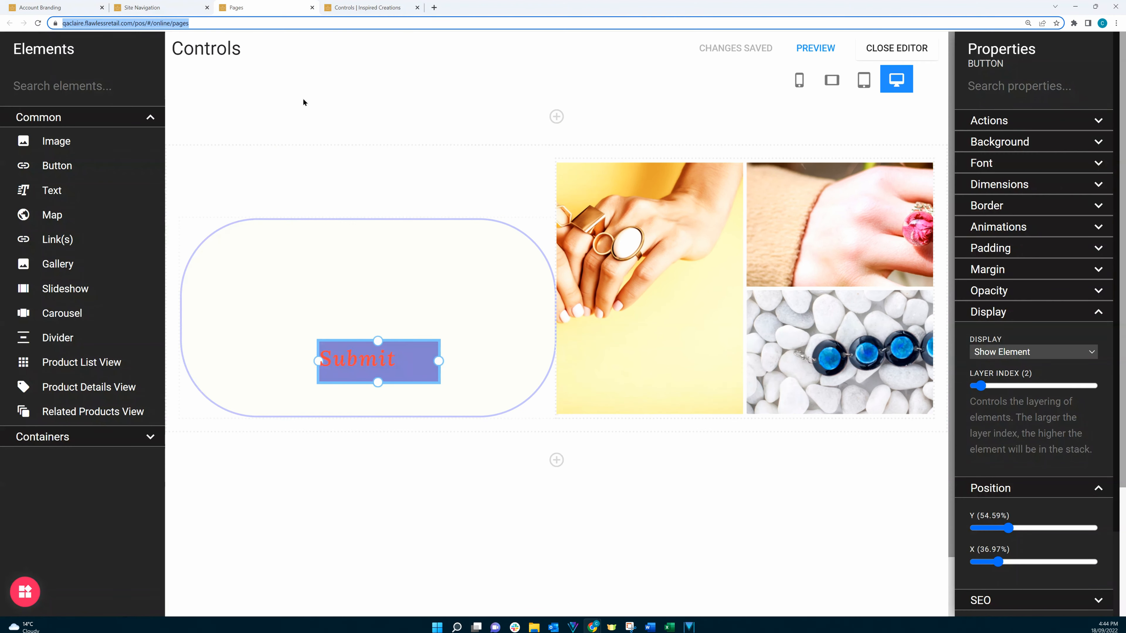
Set the Submit button's display to Hide Element, check it on the reloaded live page, and return to the page editor.
click(1092, 351)
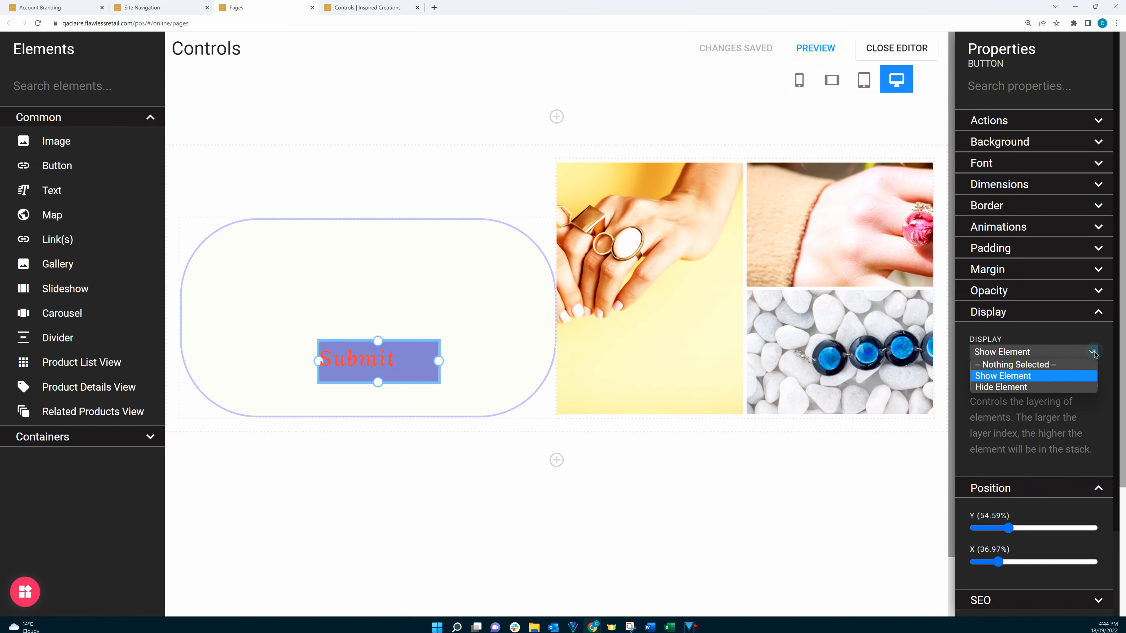
click(1037, 389)
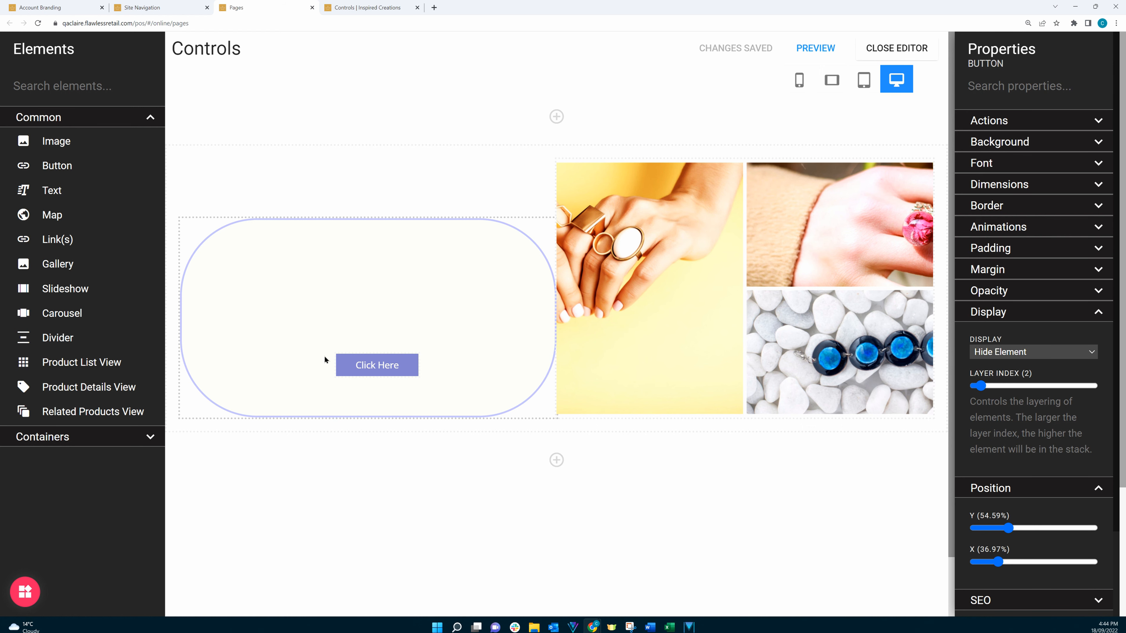
click(354, 8)
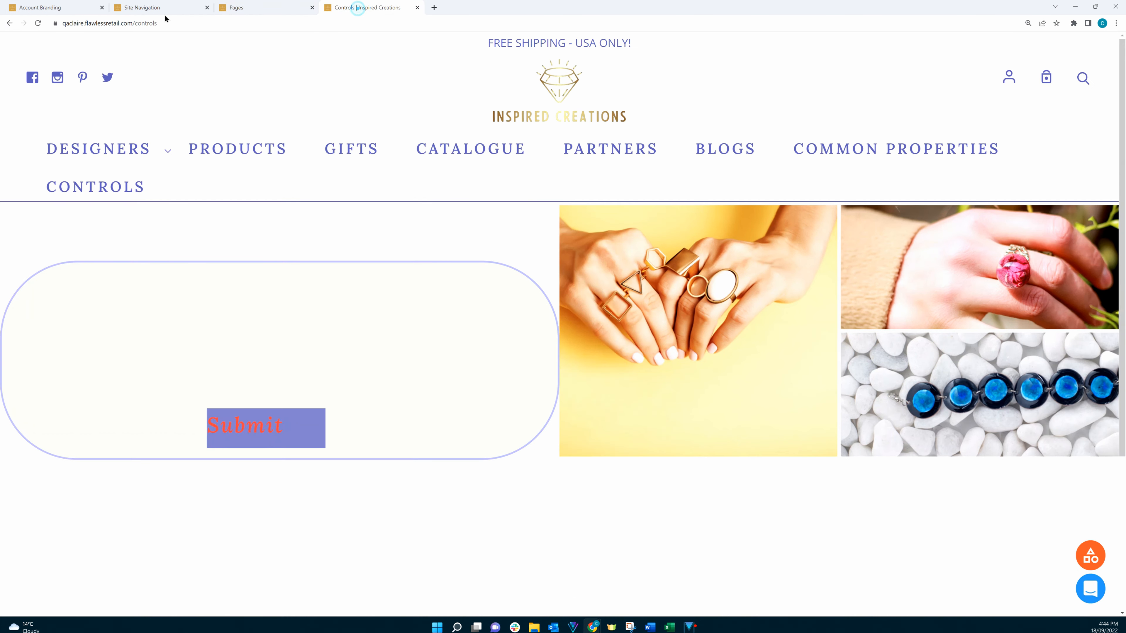
click(38, 23)
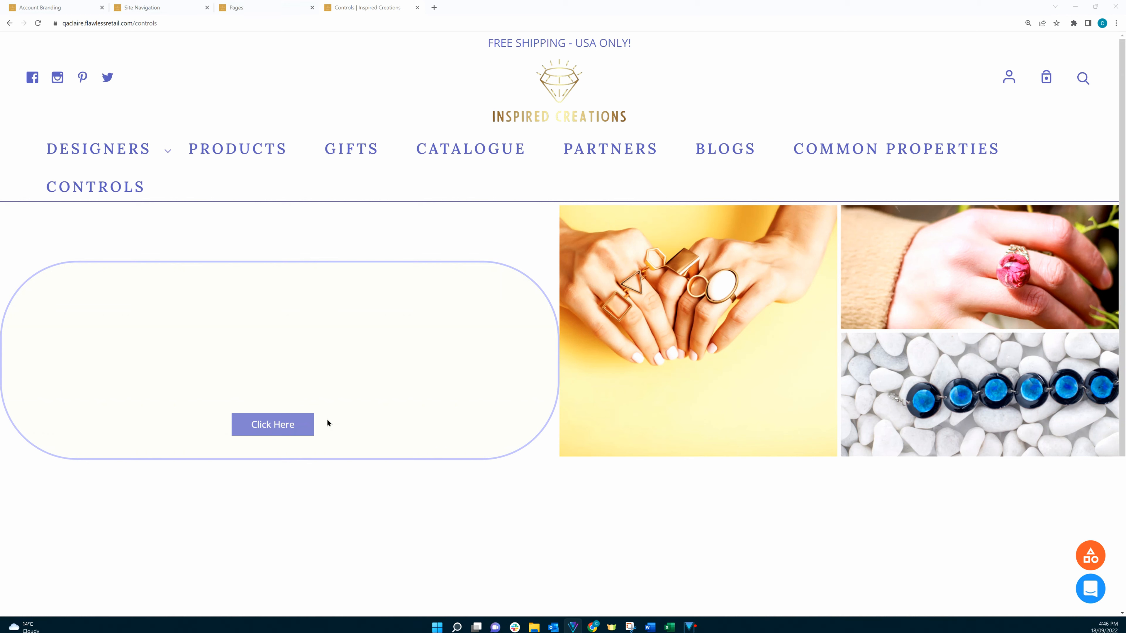
click(261, 5)
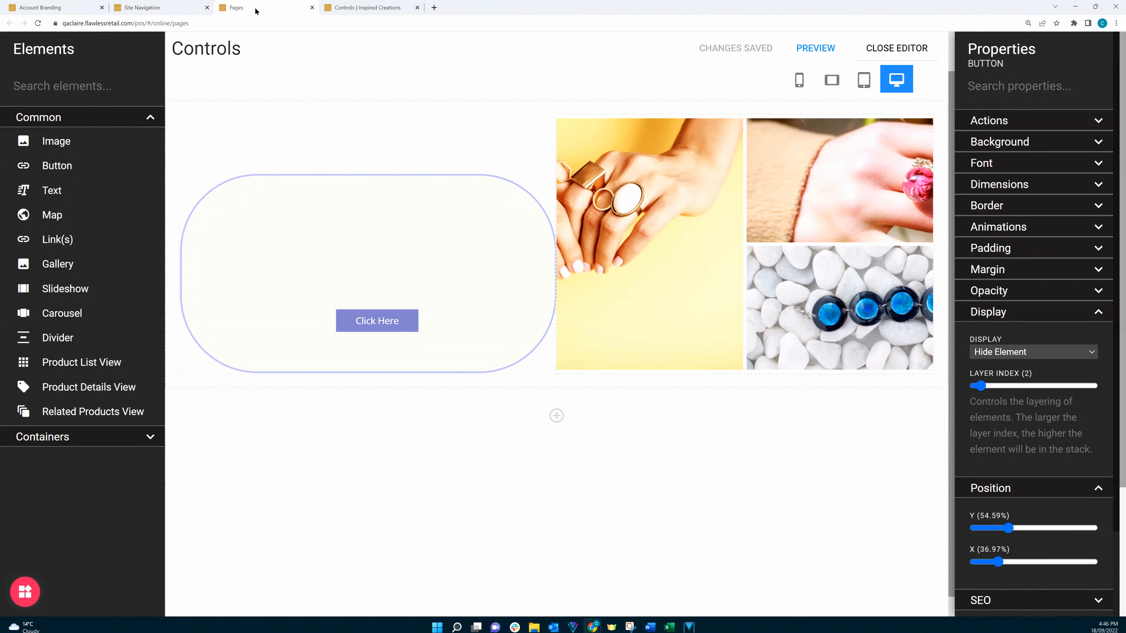
Select the hidden Submit button in the element layers, set its display to Show Element, and move it to about X 35% and Y 25%.
right_click(385, 157)
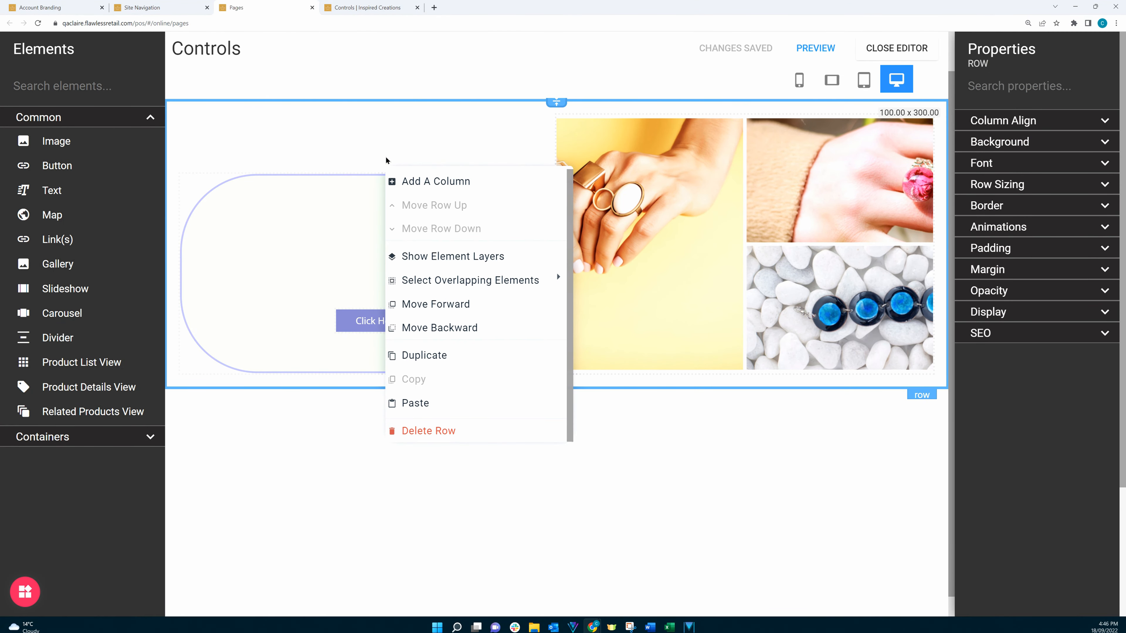
click(441, 260)
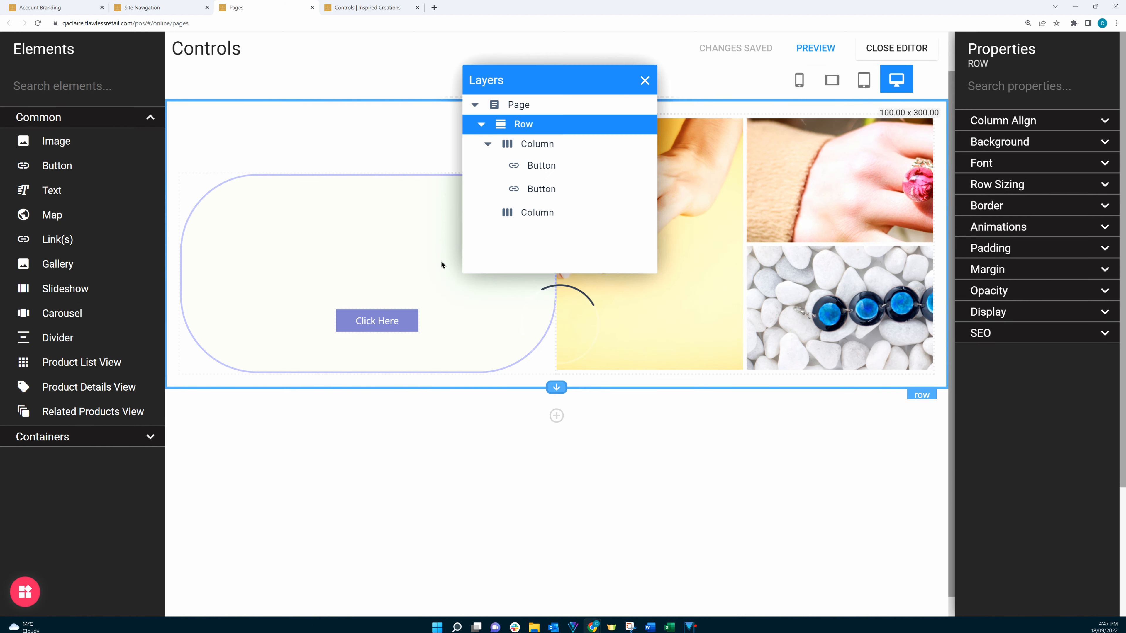
click(543, 170)
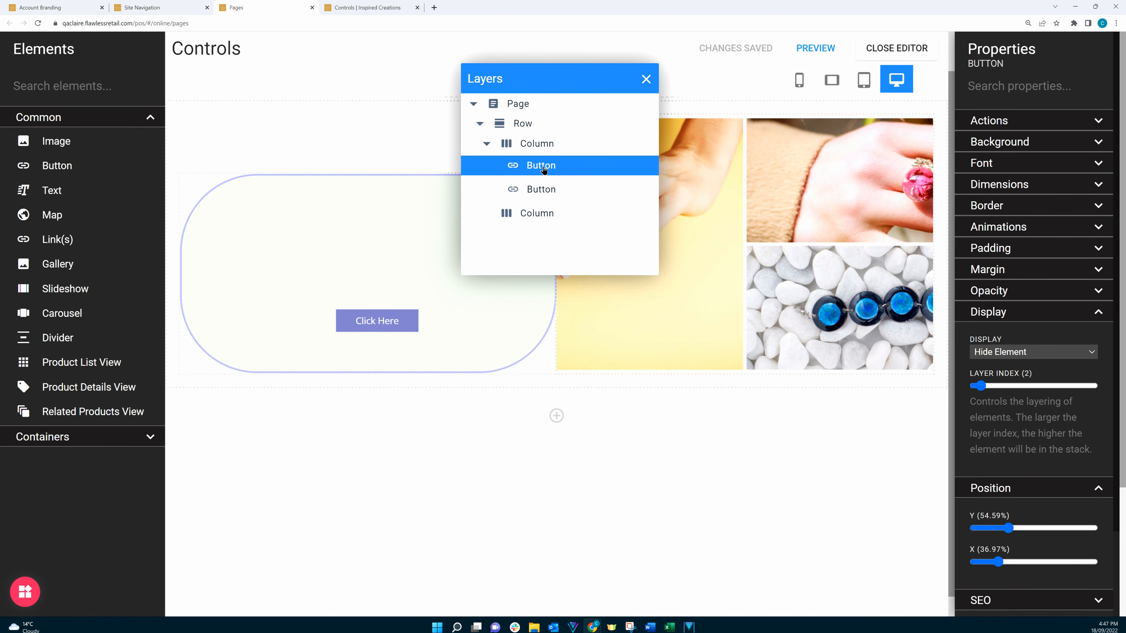
click(997, 354)
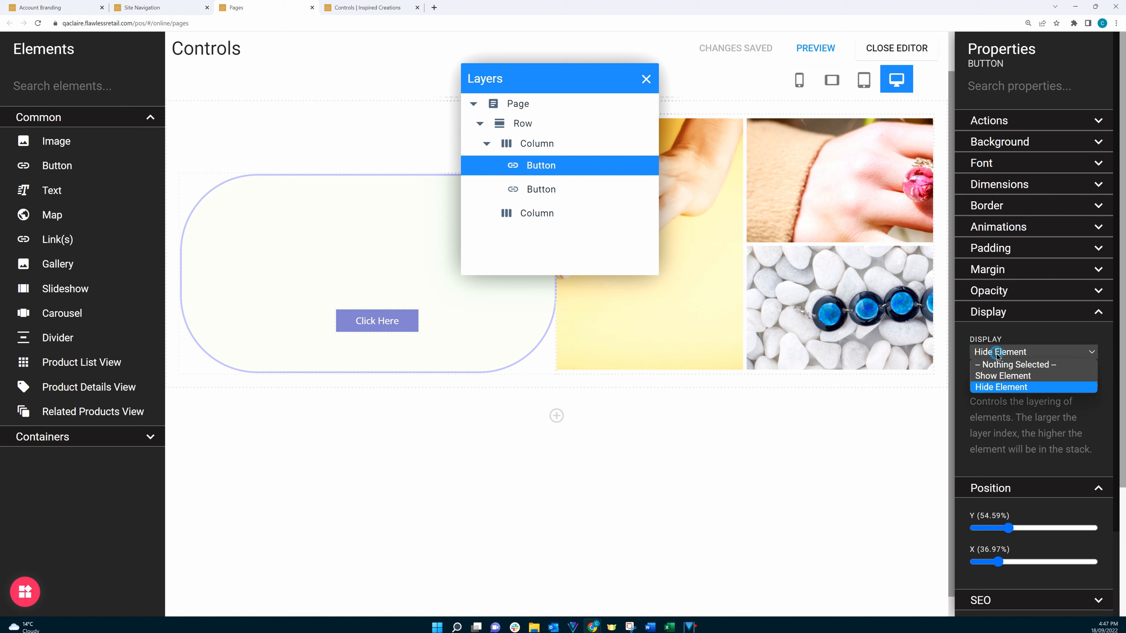
click(993, 376)
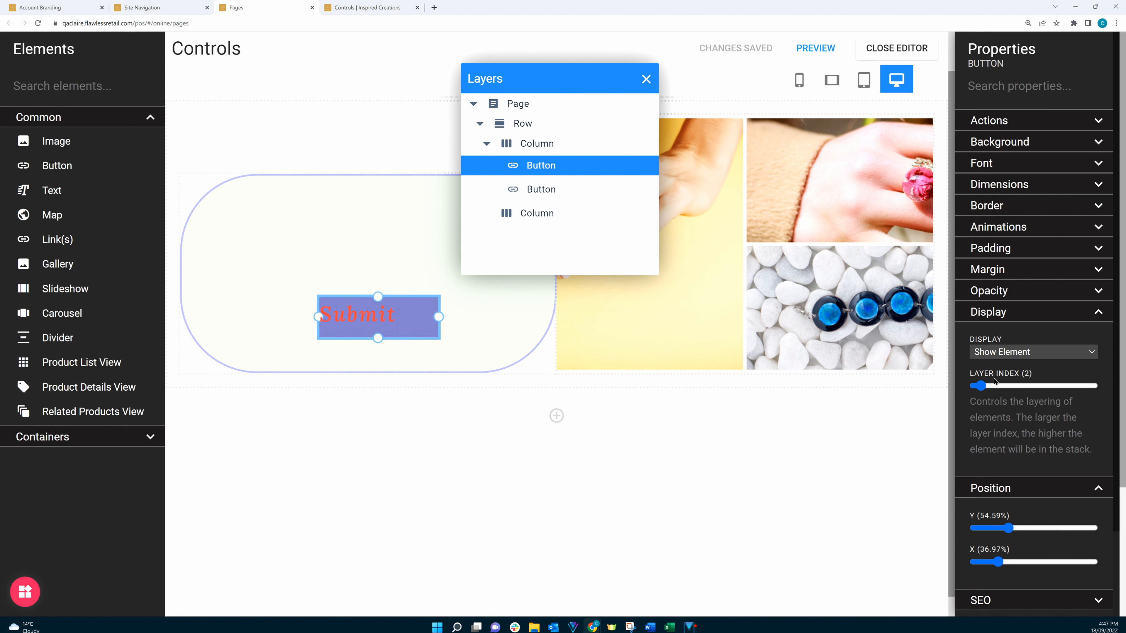
drag(394, 313, 389, 241)
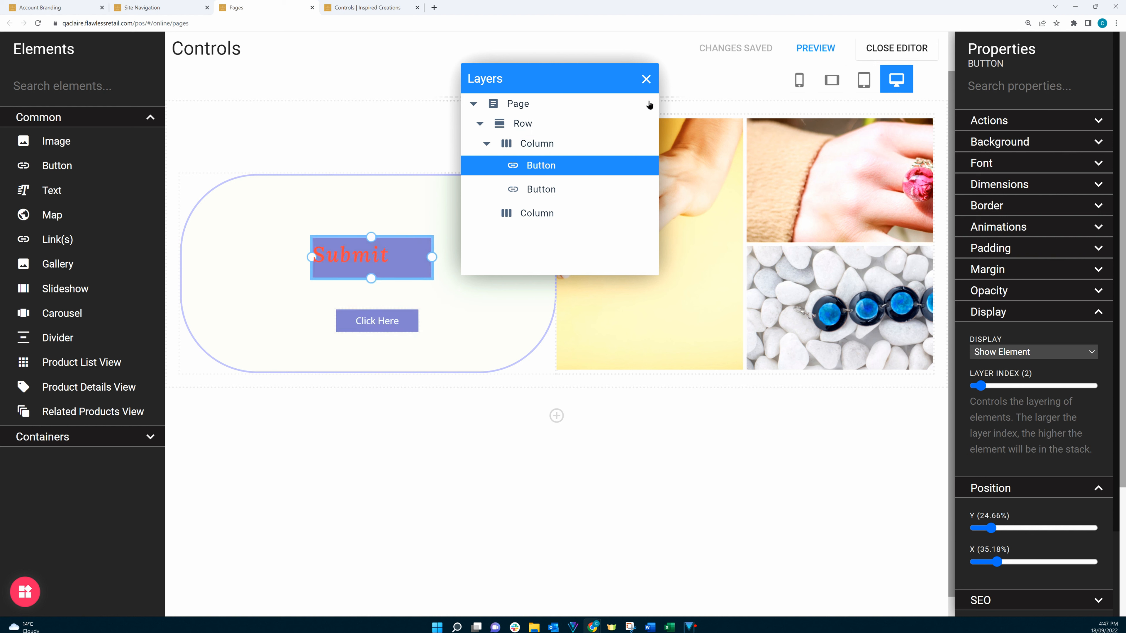
click(646, 79)
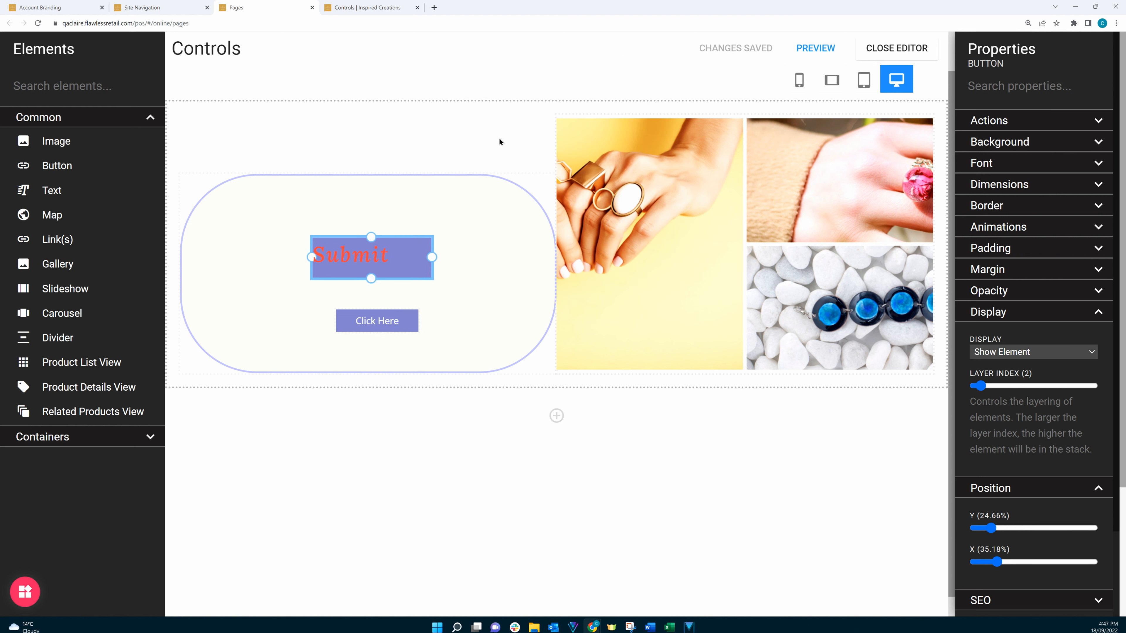